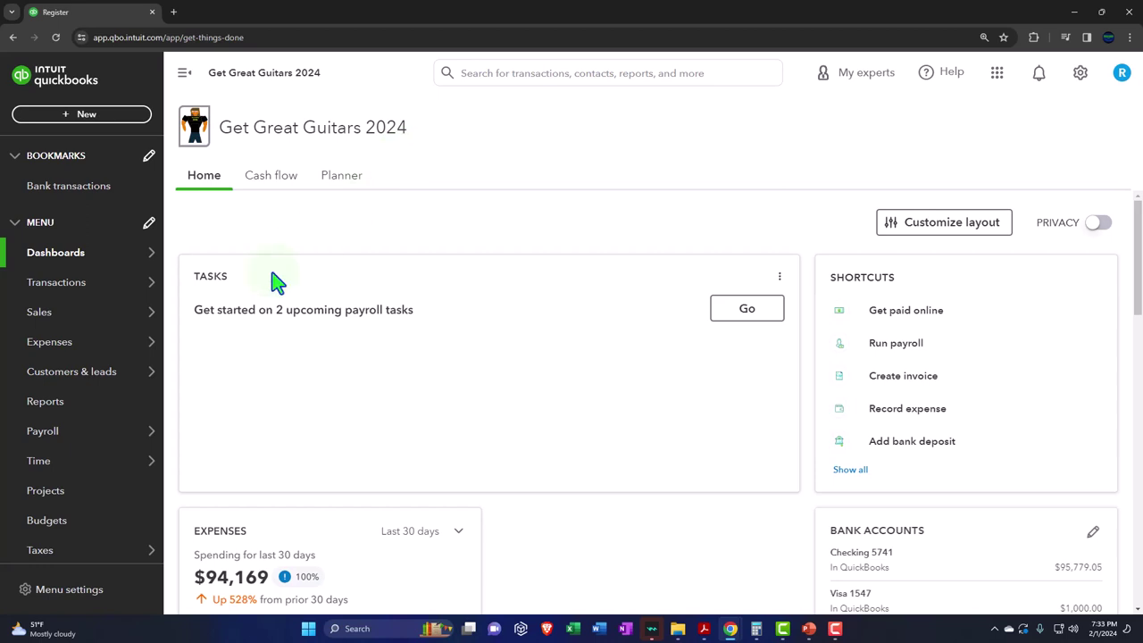
Open the favorite Balance Sheet, Profit and Loss, and Trial Balance reports, each in its own new browser tab
left_click(55, 406)
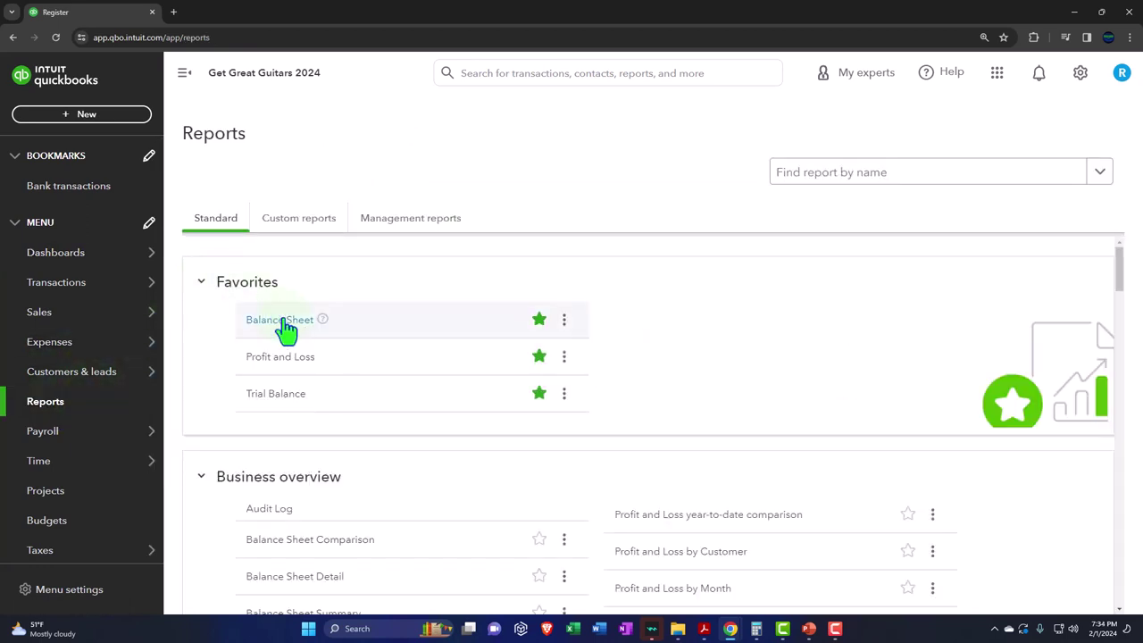
right_click(286, 322)
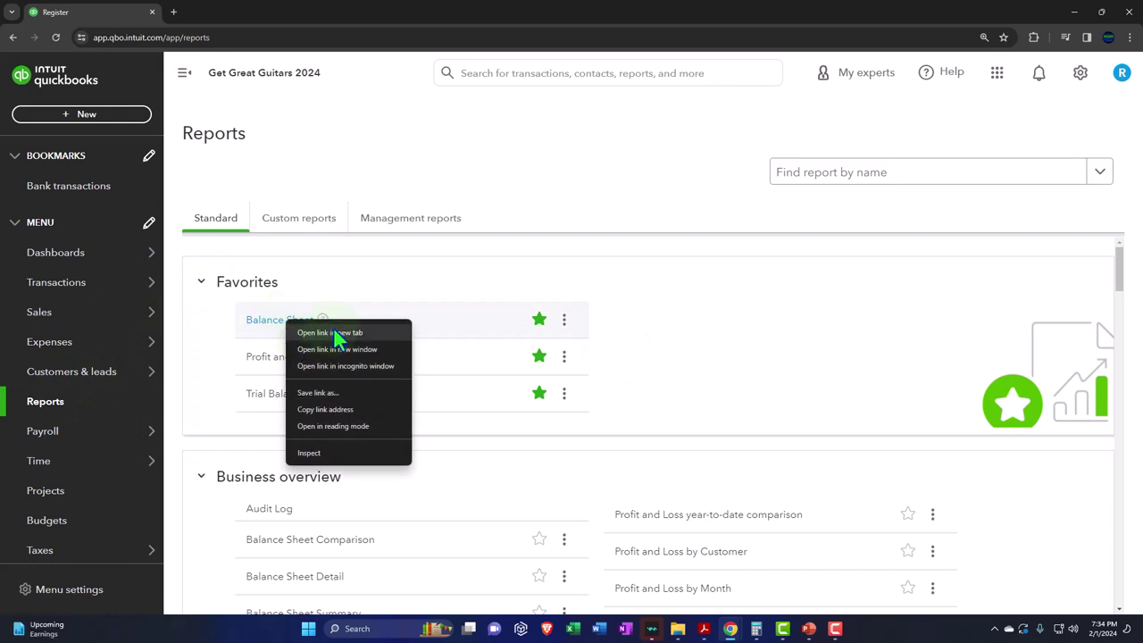
left_click(334, 332)
right_click(286, 366)
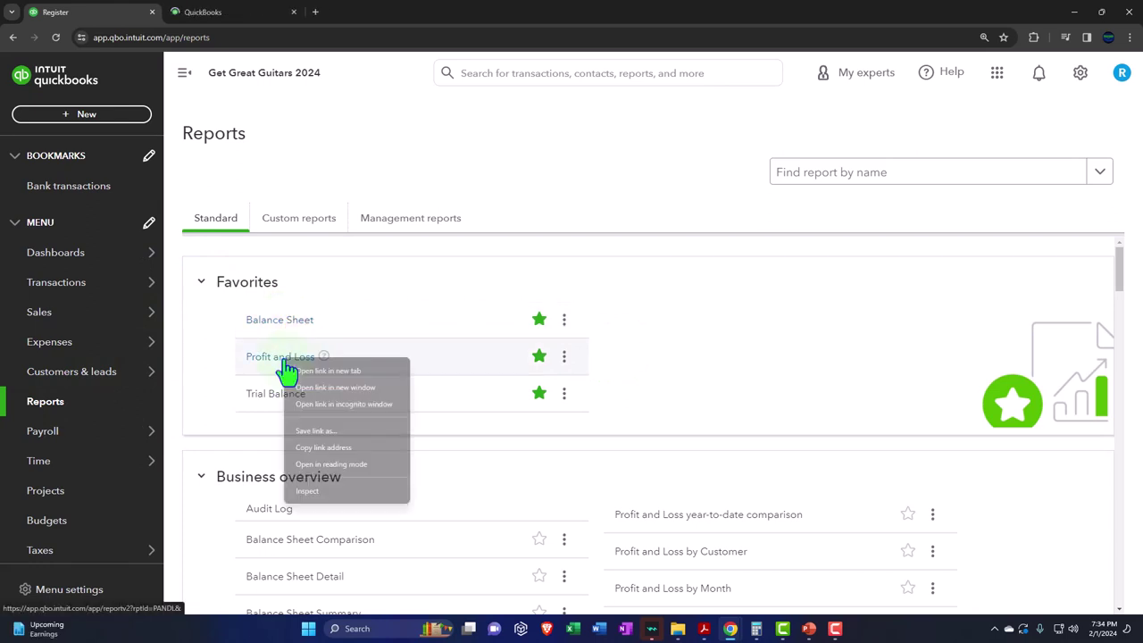
left_click(340, 371)
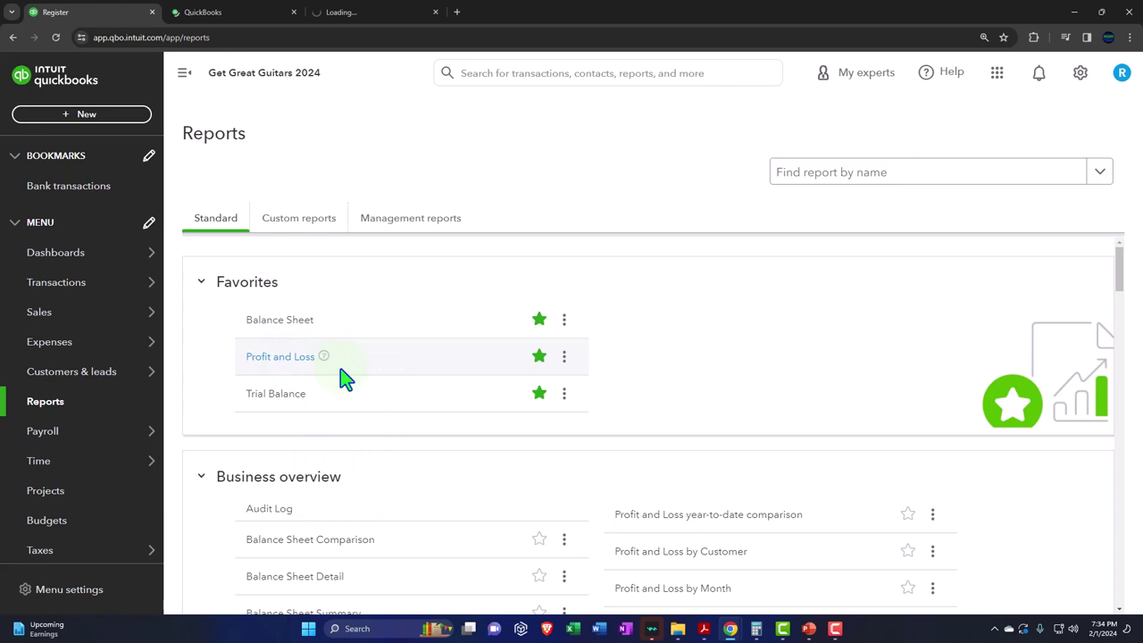
right_click(288, 407)
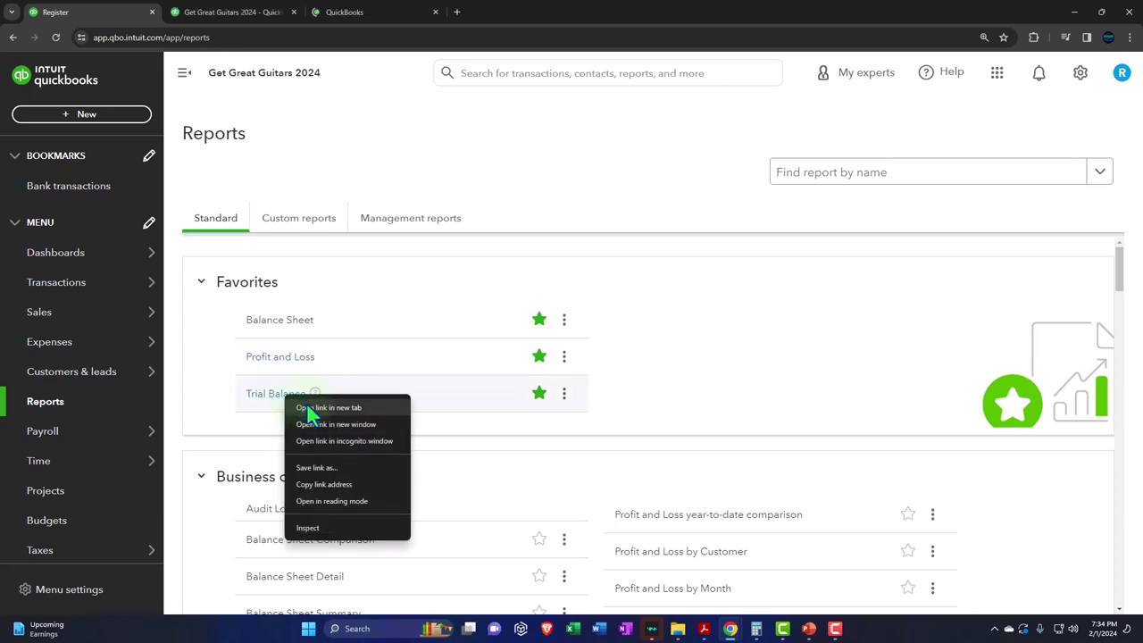
left_click(309, 412)
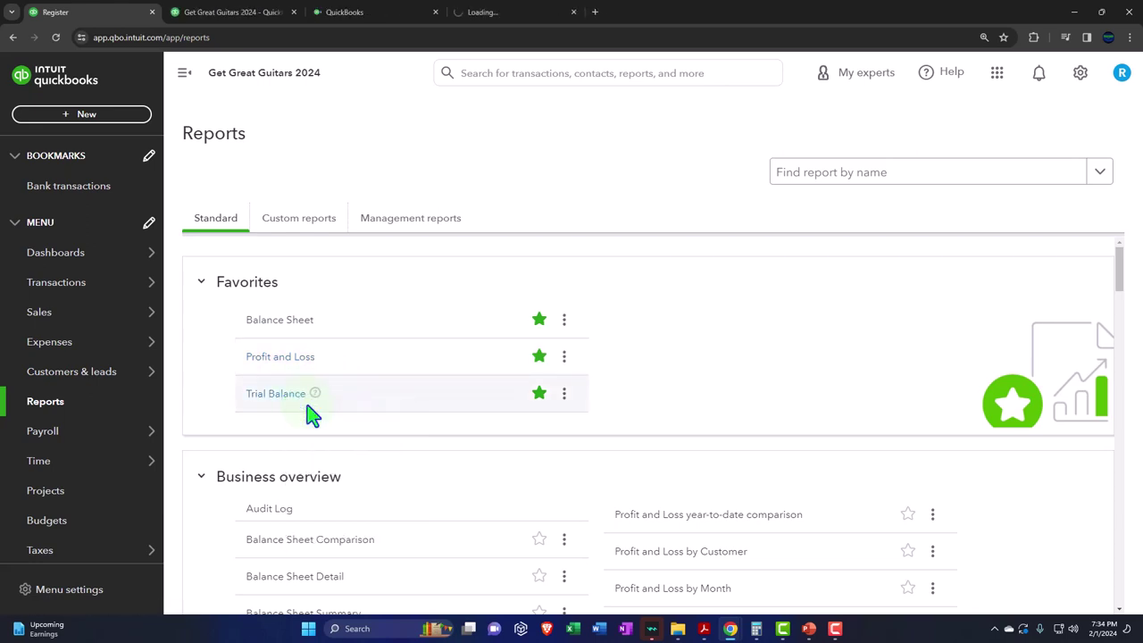
Set the Balance Sheet report period to 01/01/2024 through 02/29/2024, with the navigation sidebar collapsed
left_click(254, 13)
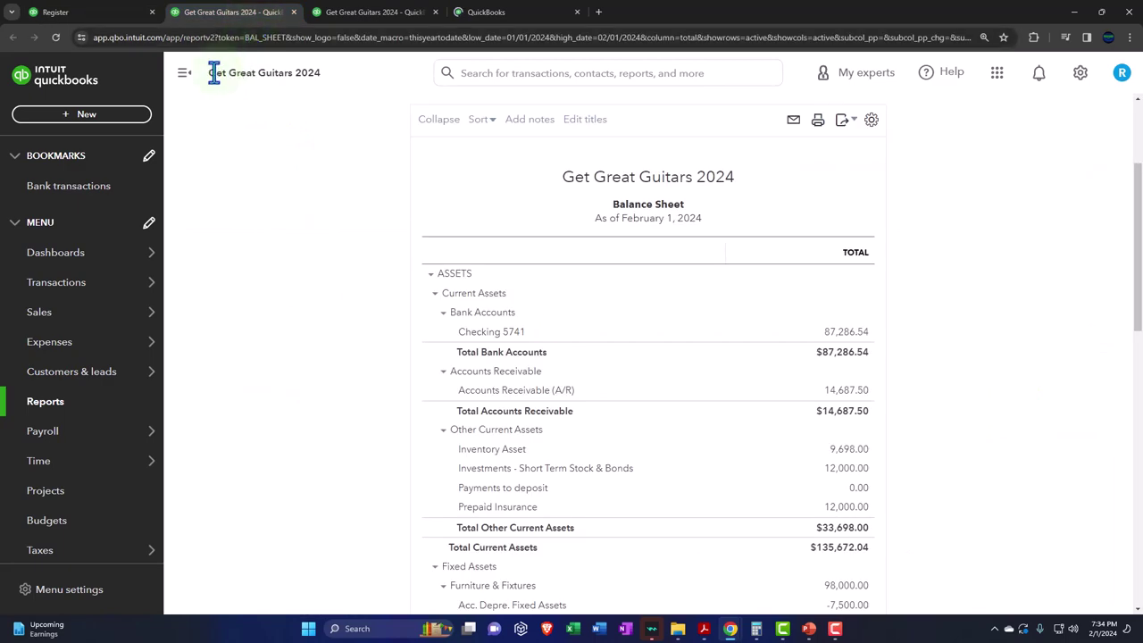
left_click(185, 75)
scroll(196, 242, "up", 3)
left_click_drag(243, 189, 140, 276)
type("010124")
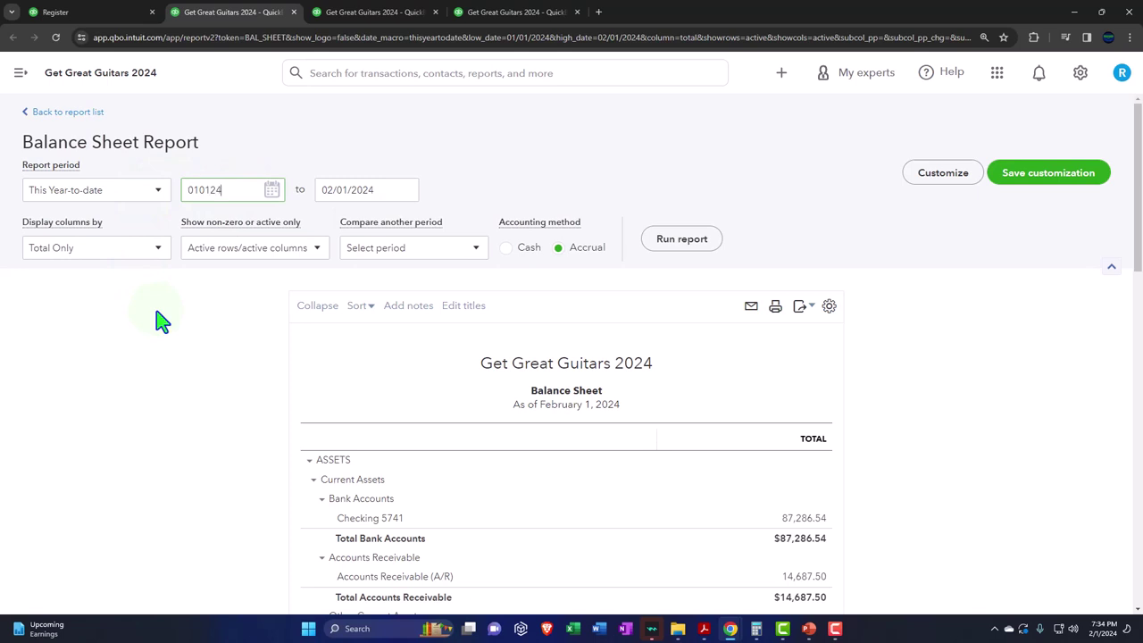
key("Tab")
type("02")
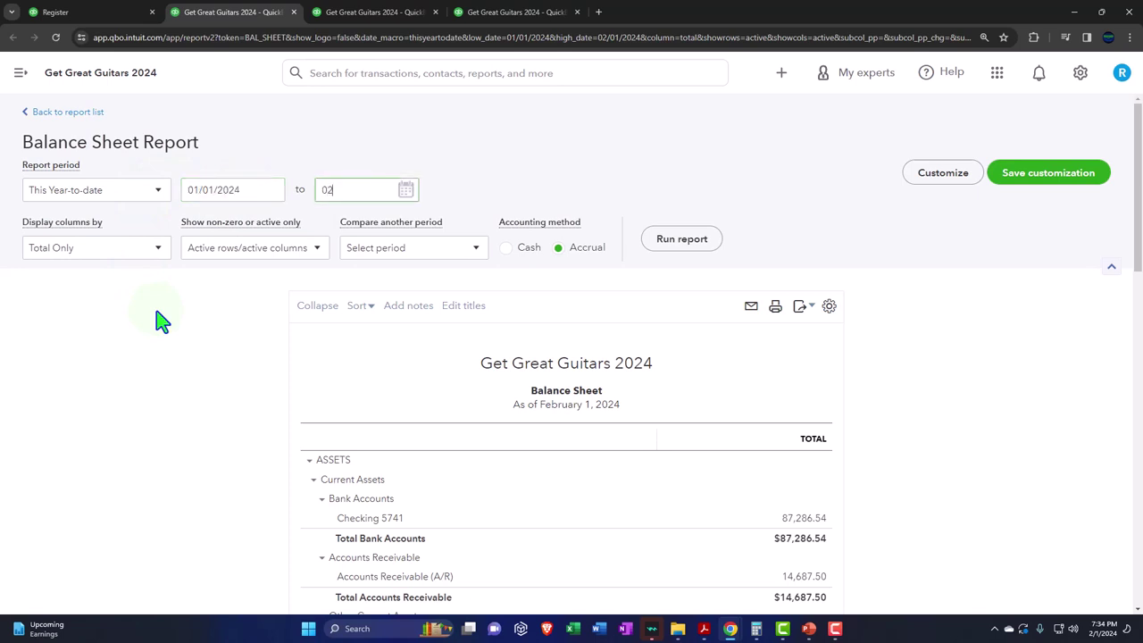
type("/29")
left_click(161, 321)
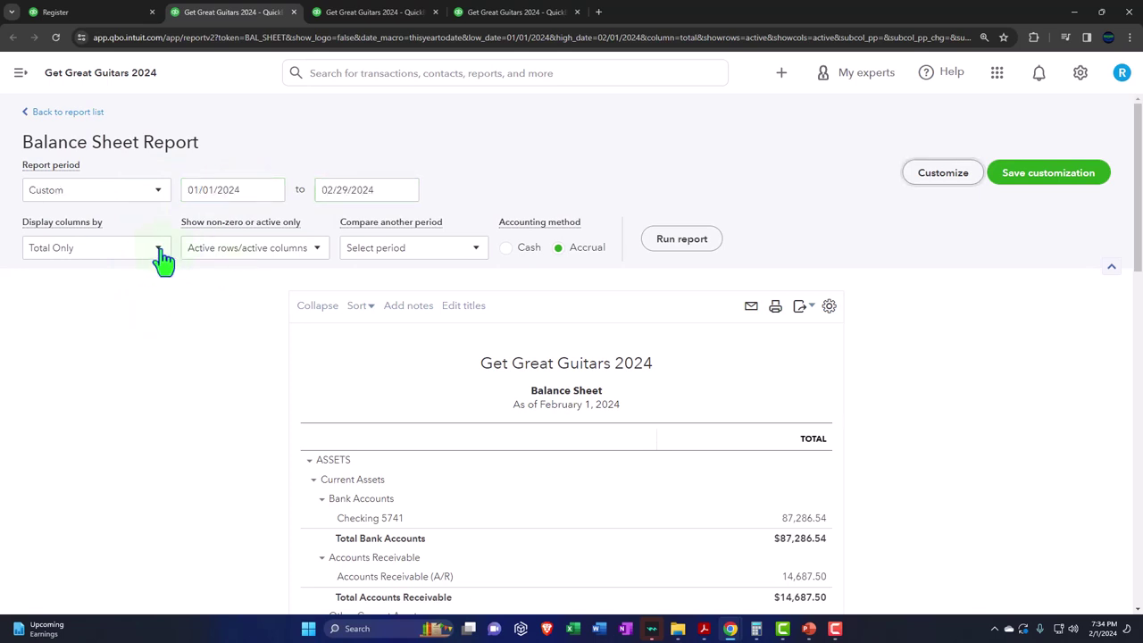
Display the Balance Sheet columns by Months and run the report
left_click(159, 256)
left_click(117, 341)
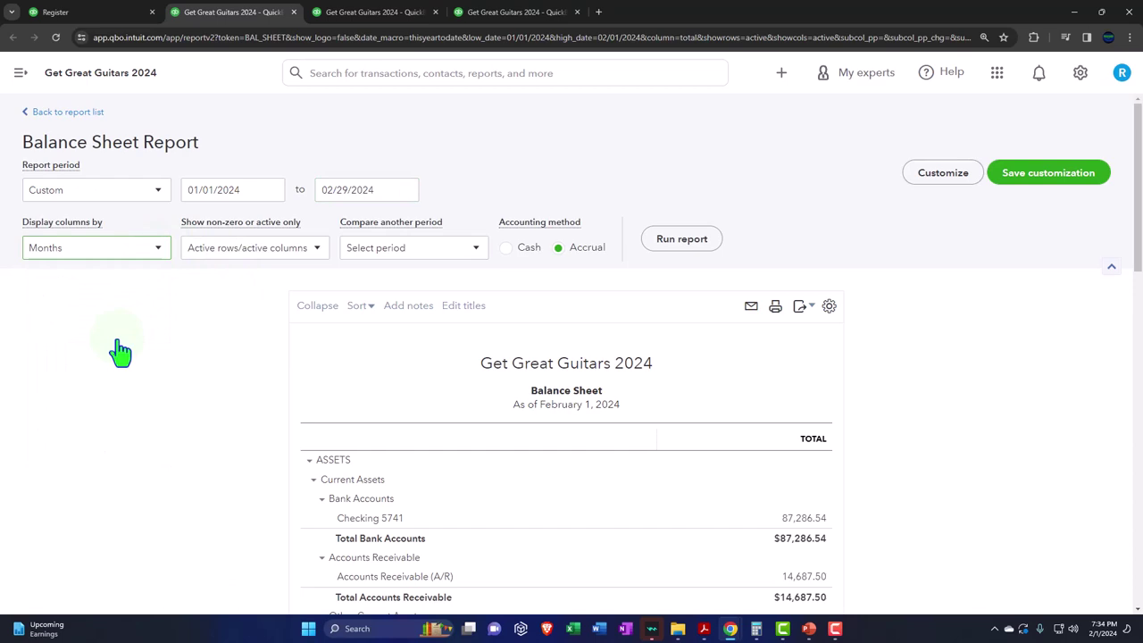
left_click(681, 240)
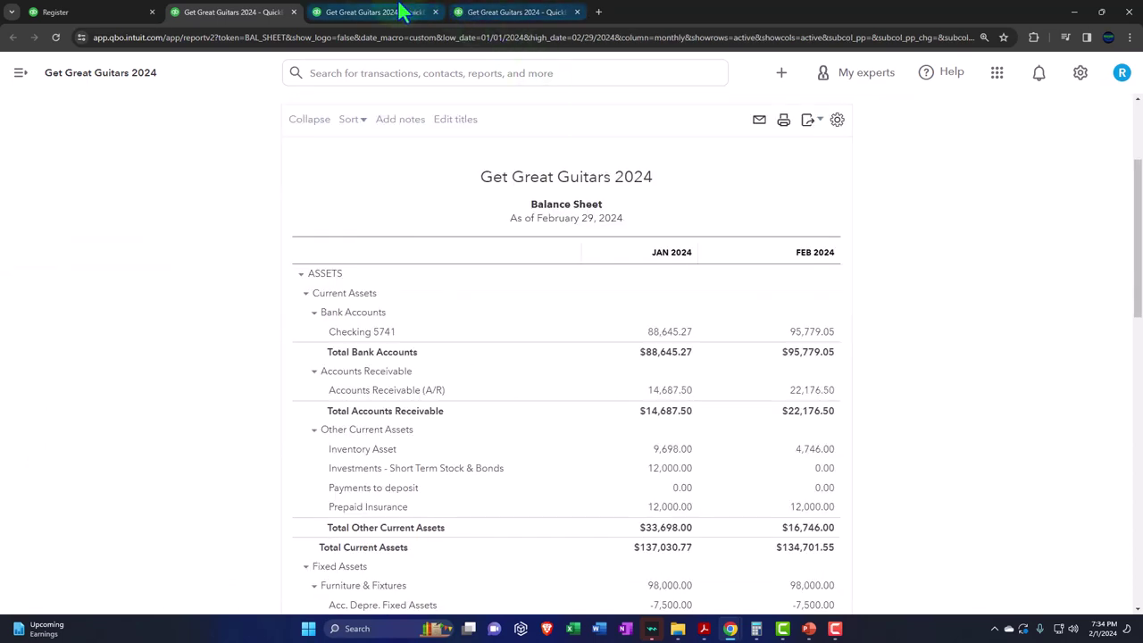
Set the Profit and Loss report period to 01/01/2024 through 02/29/2024, with the navigation sidebar collapsed
left_click(375, 11)
left_click(184, 73)
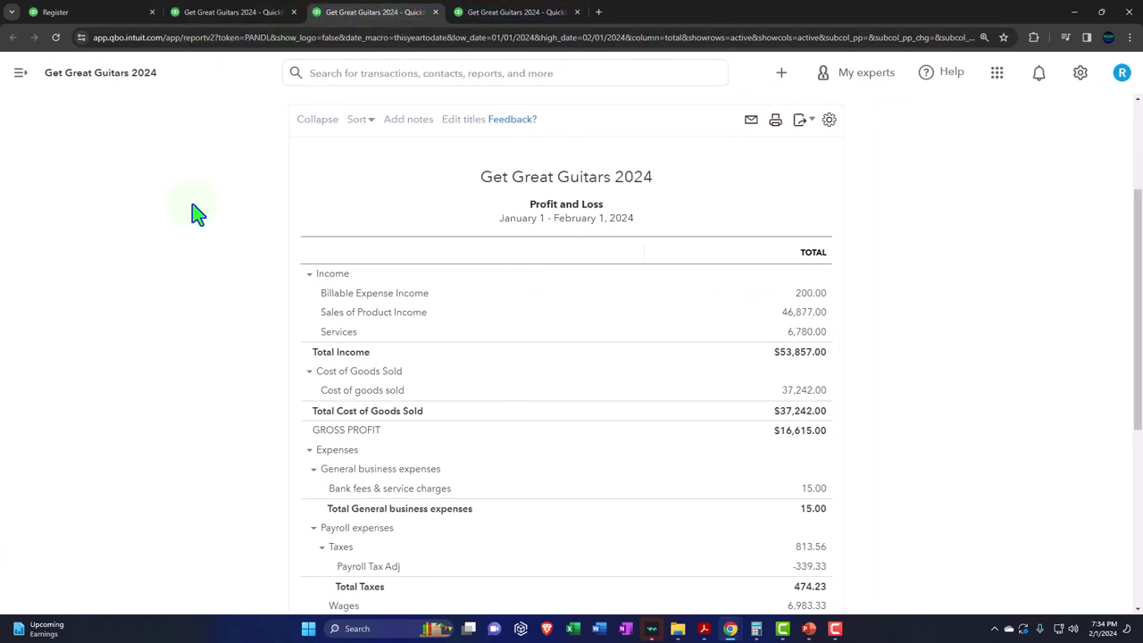
scroll(207, 205, "up", 2)
left_click(241, 189)
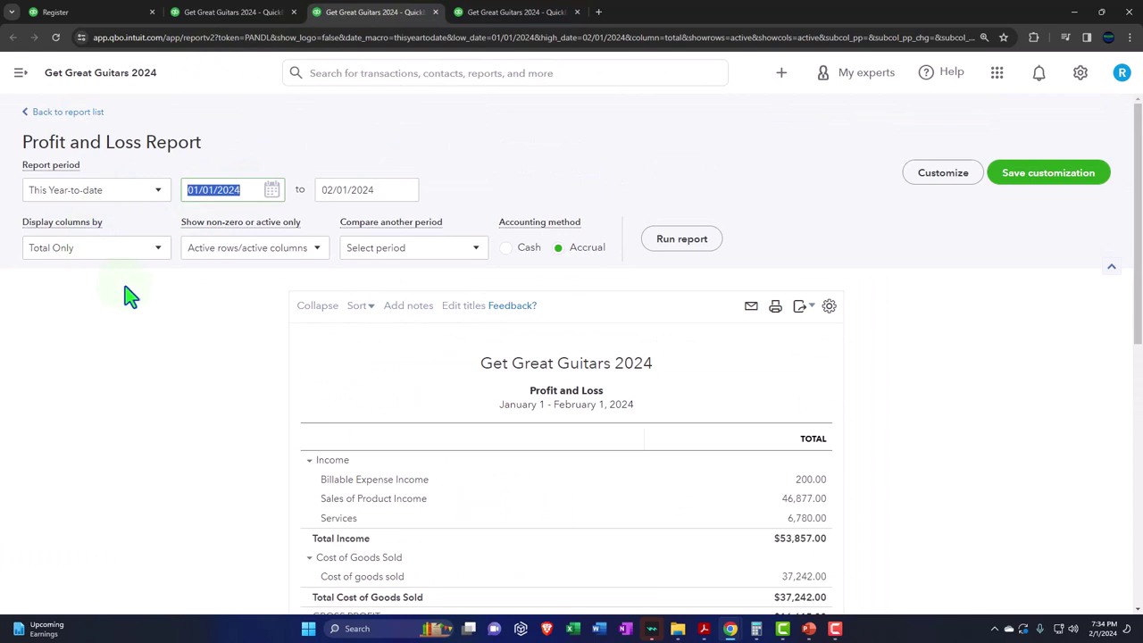
type("01/01/2024")
key("Tab")
type("02/29/2024")
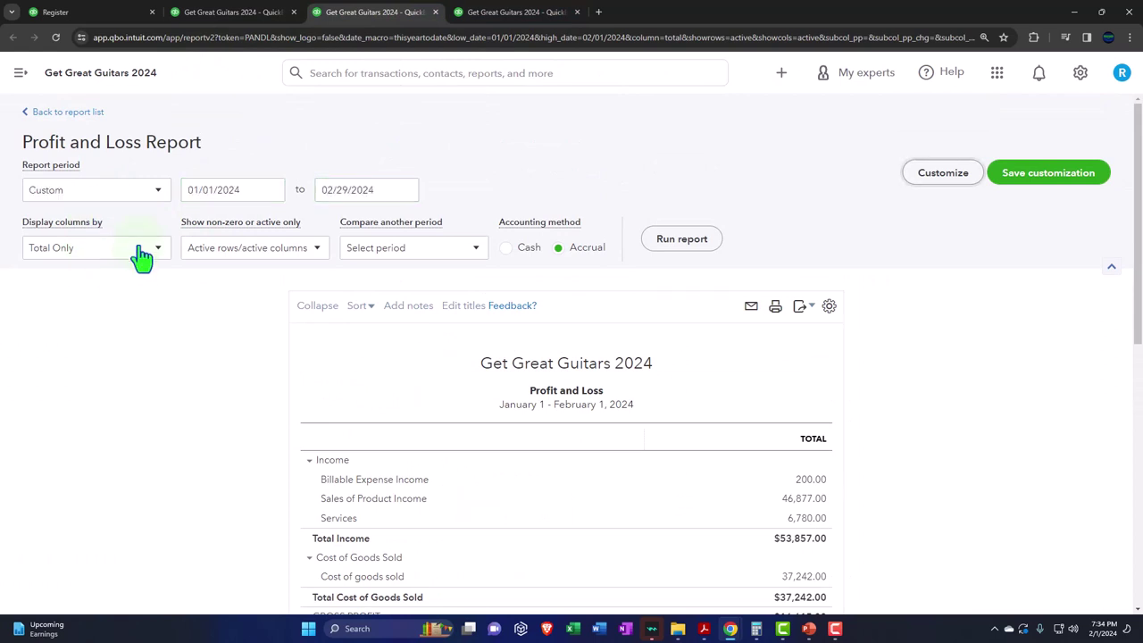
Display the Profit and Loss columns by Months and run the report
left_click(143, 257)
left_click(111, 344)
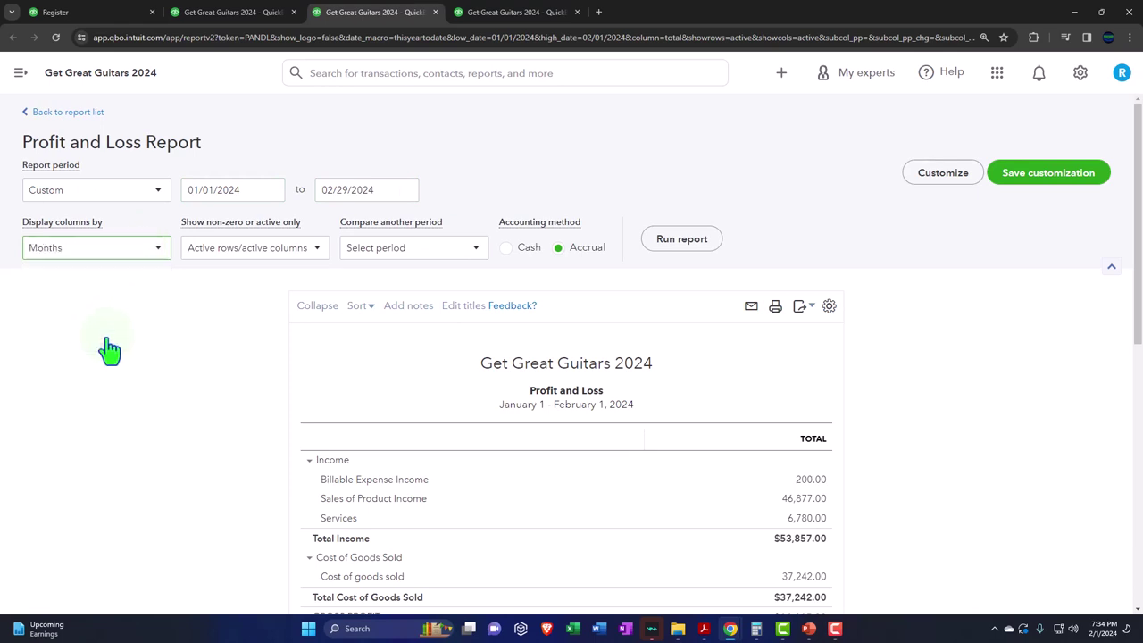
left_click(663, 243)
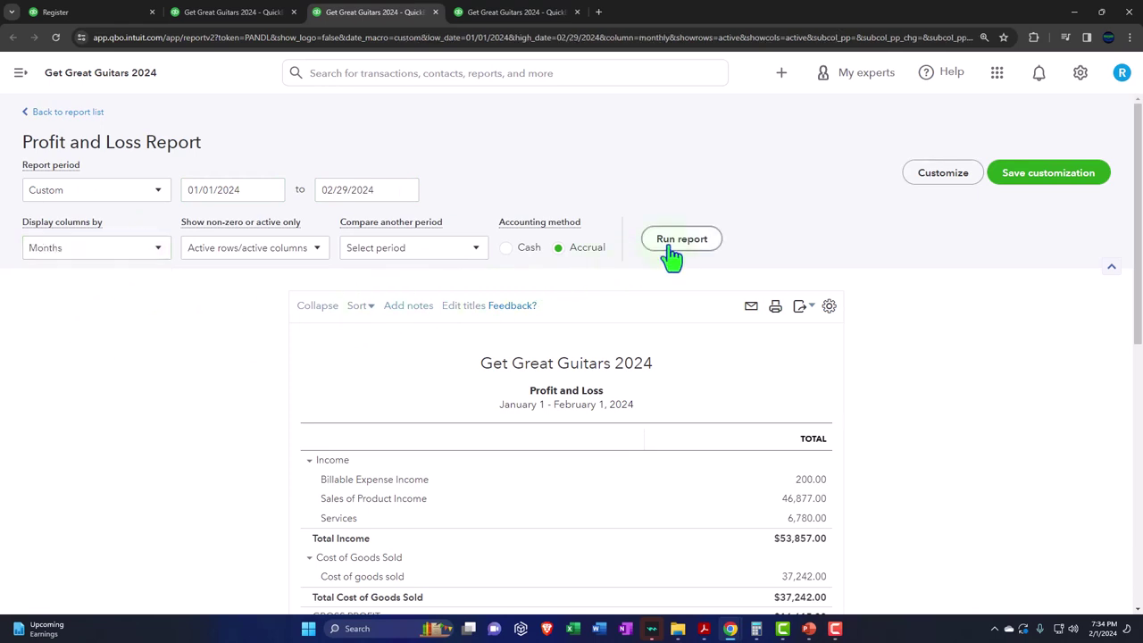
scroll(665, 249, "down", 3)
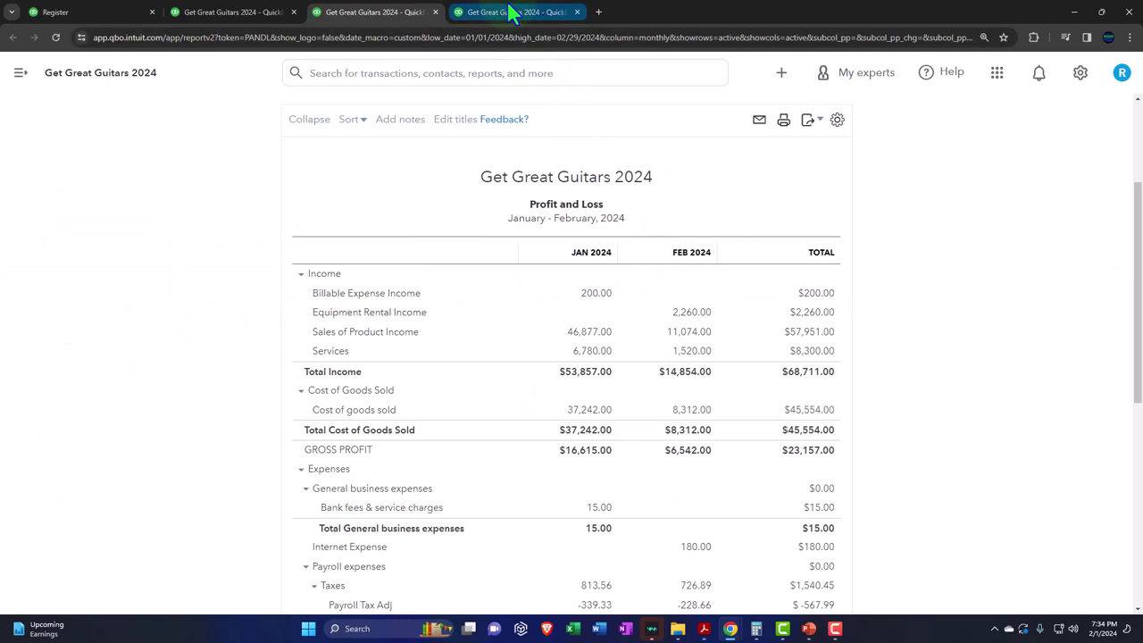
Set the Trial Balance report period to 01/01/2024 through 02/29/2024, with the navigation sidebar collapsed
left_click(514, 12)
left_click(189, 77)
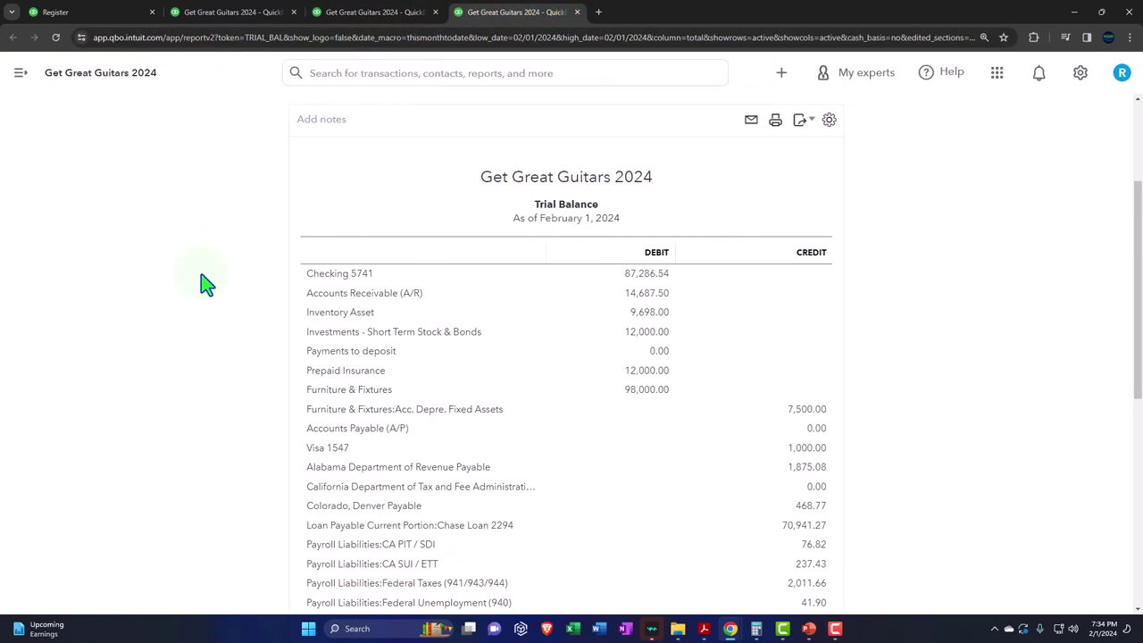
scroll(205, 286, "up", 3)
left_click(259, 190)
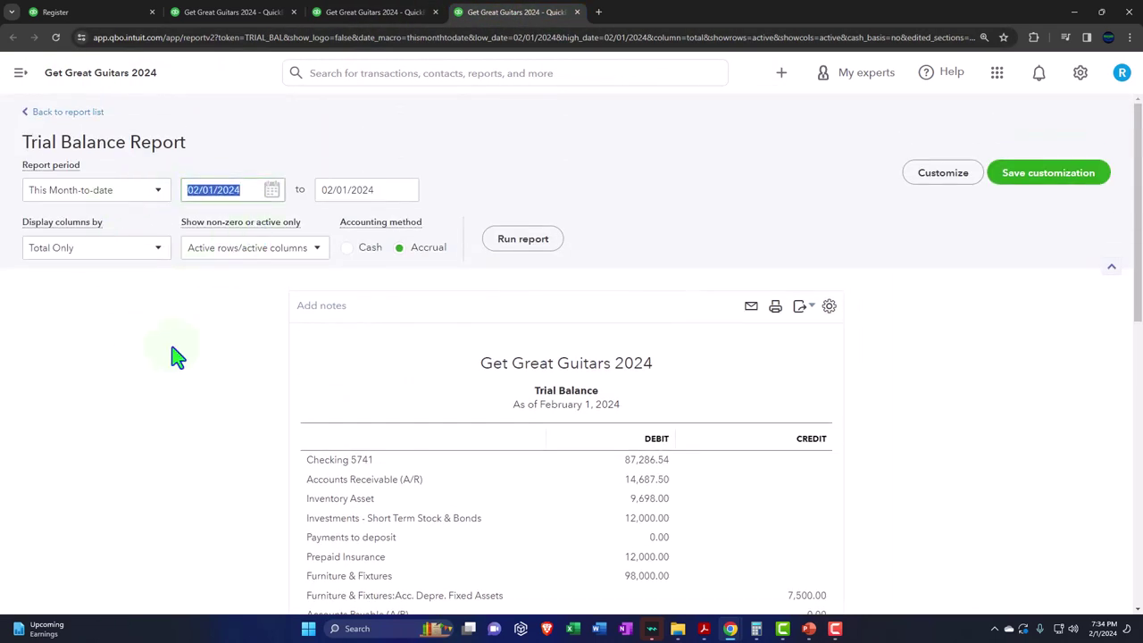
type("01/01/2024")
key("Tab")
type("02/29/2024")
key("Tab")
Display the Trial Balance columns by Months and run the report
left_click(152, 250)
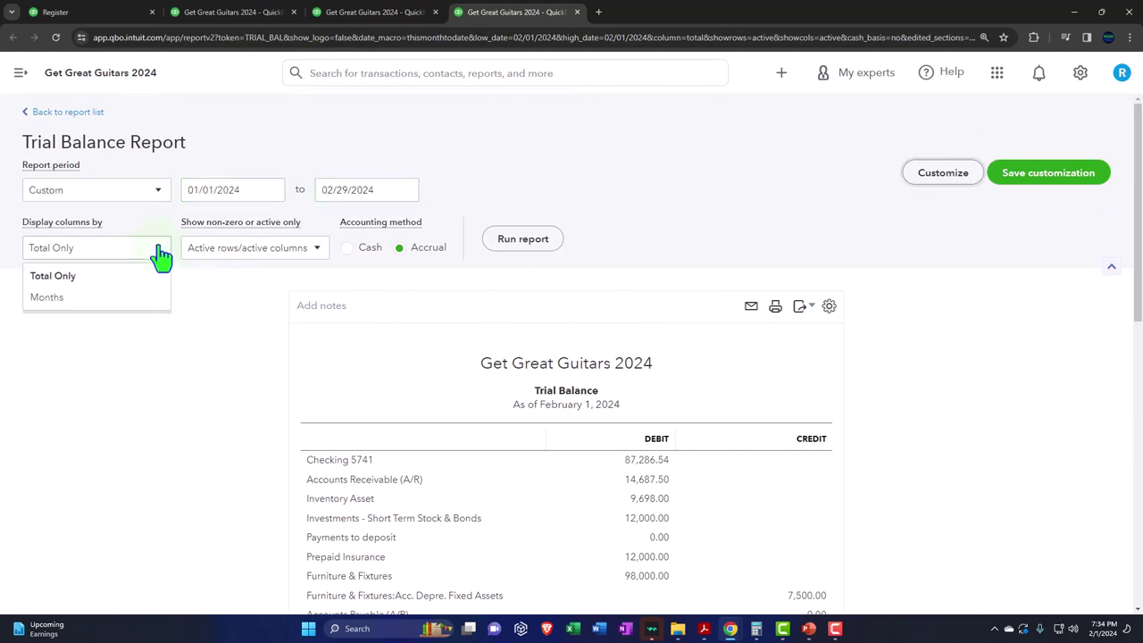
left_click(140, 301)
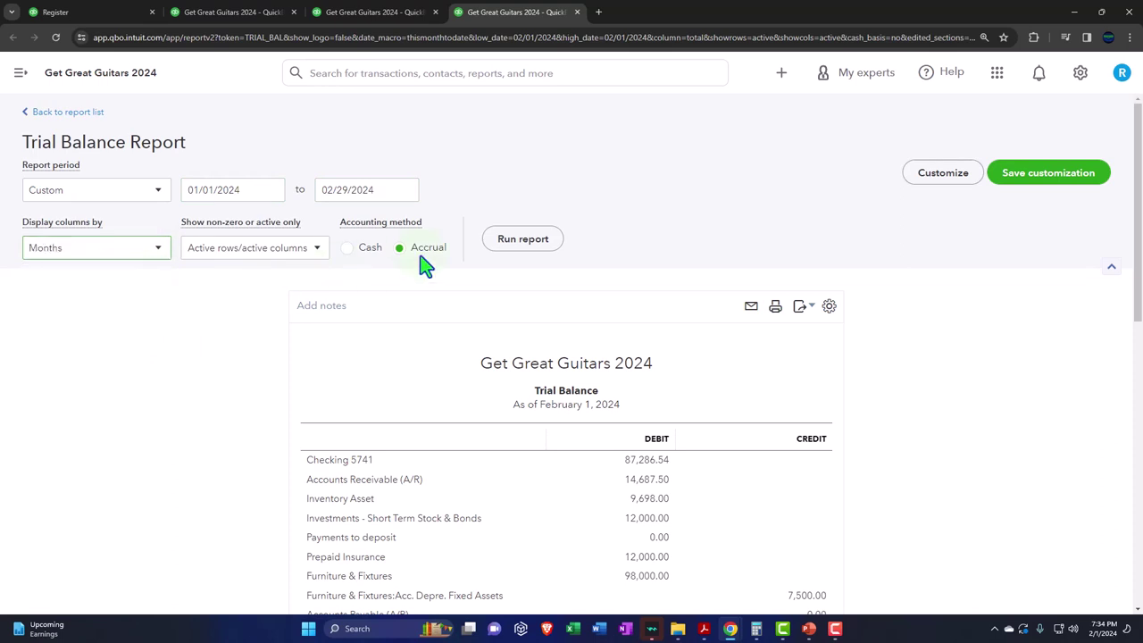
left_click(522, 239)
scroll(547, 246, "down", 2)
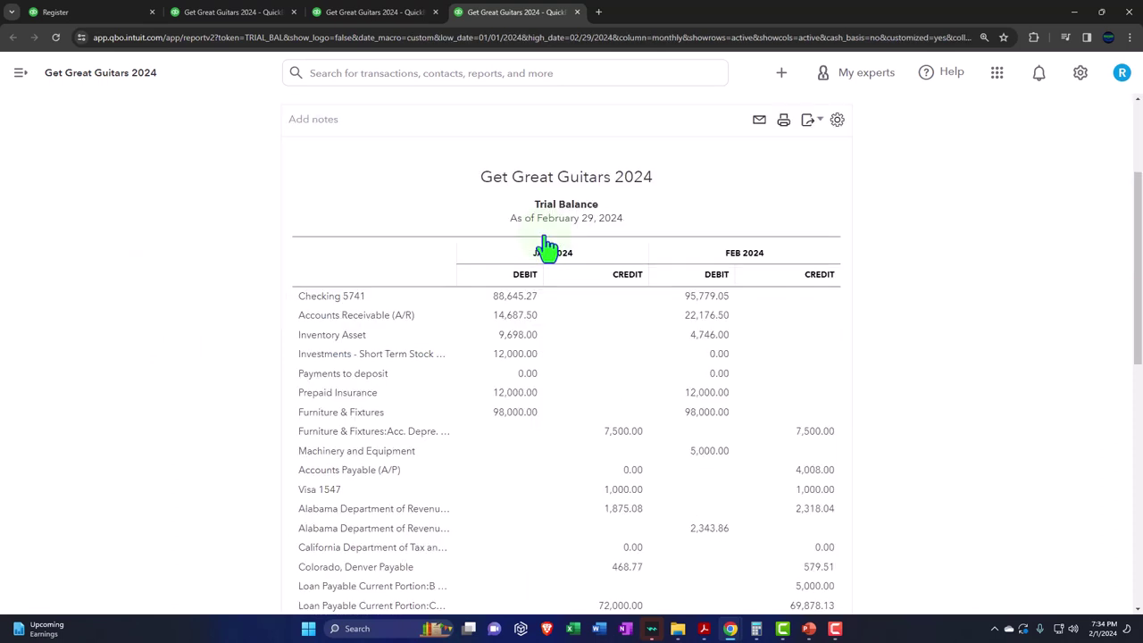
Compare the January checking balance on the Balance Sheet with the ending balance in Bank Stmt Jan.pdf in Acrobat
left_click(261, 12)
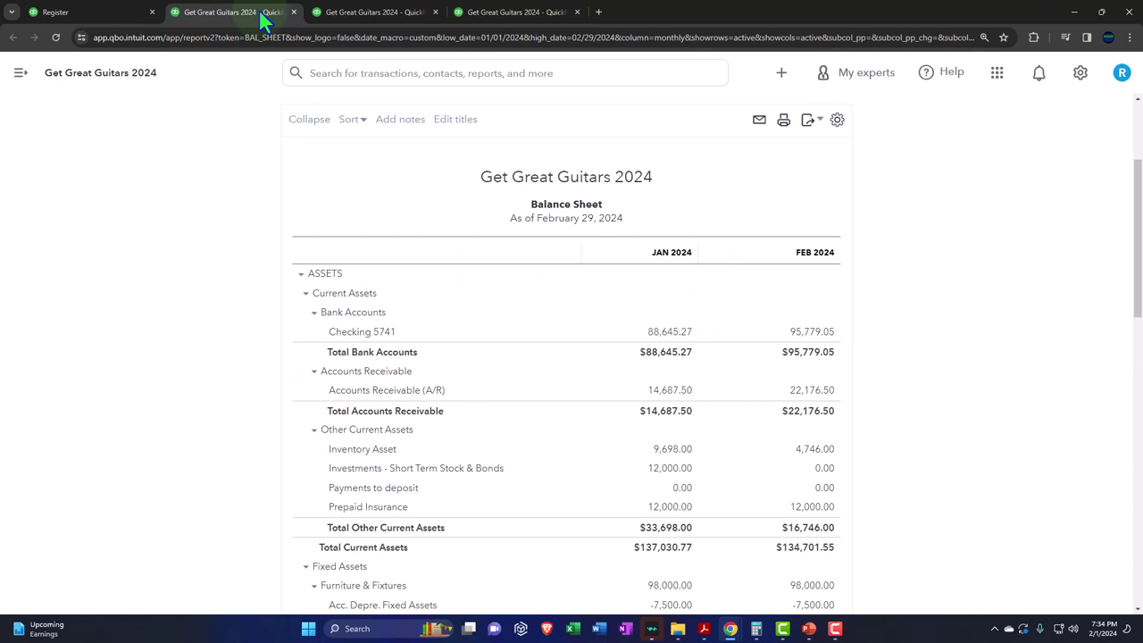
key("ctrl+plus")
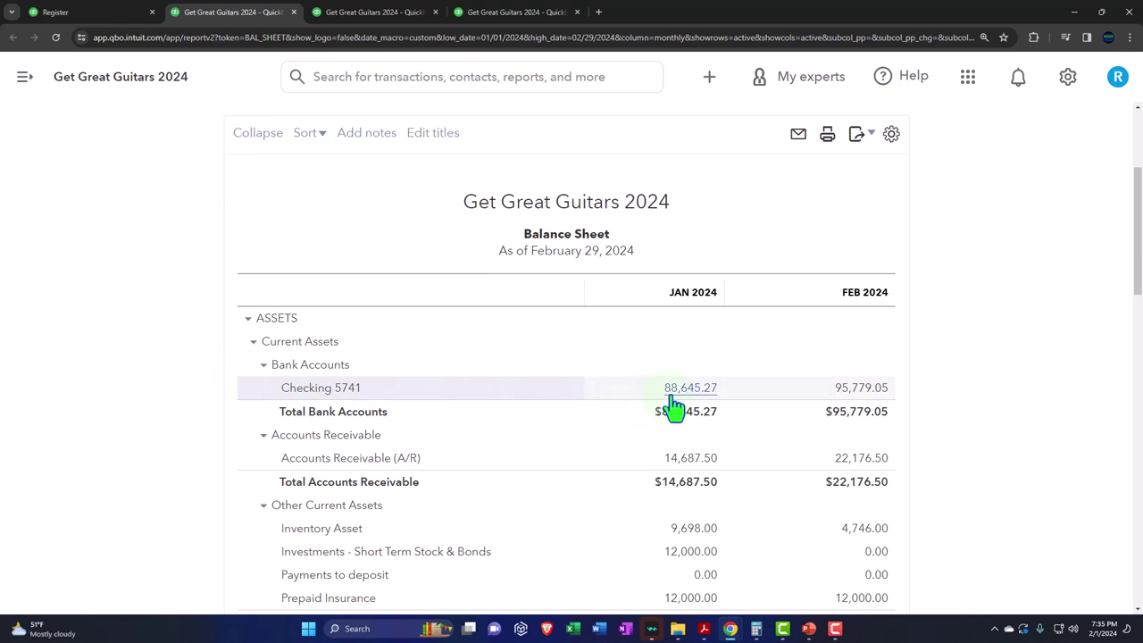
left_click_drag(704, 629, 847, 632)
mouse_move(847, 632)
left_click(794, 584)
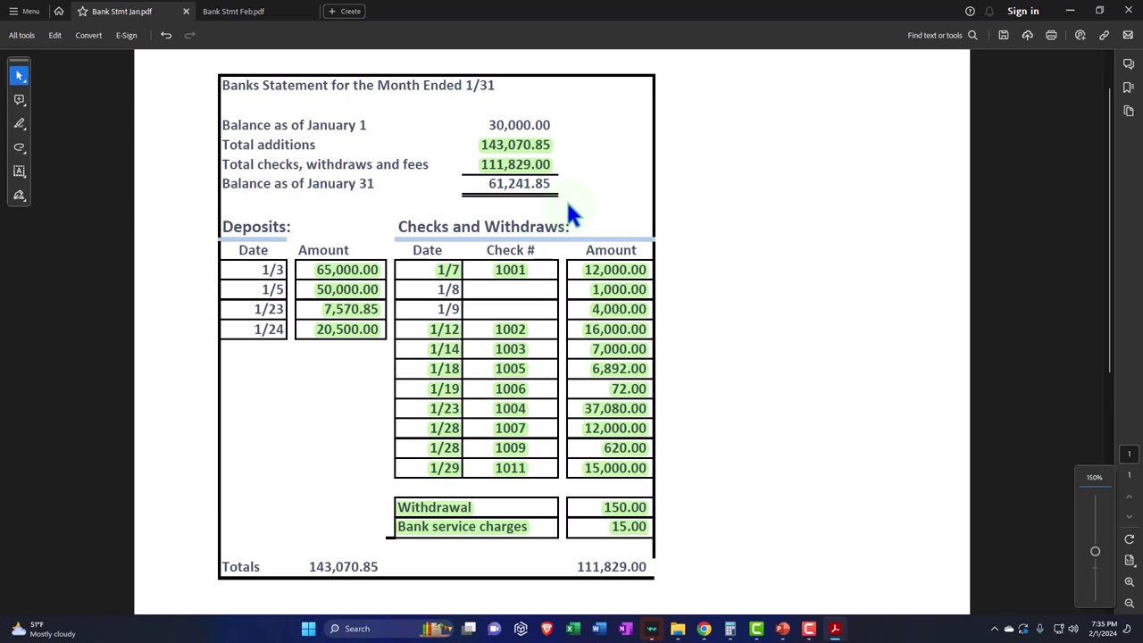
left_click(1072, 12)
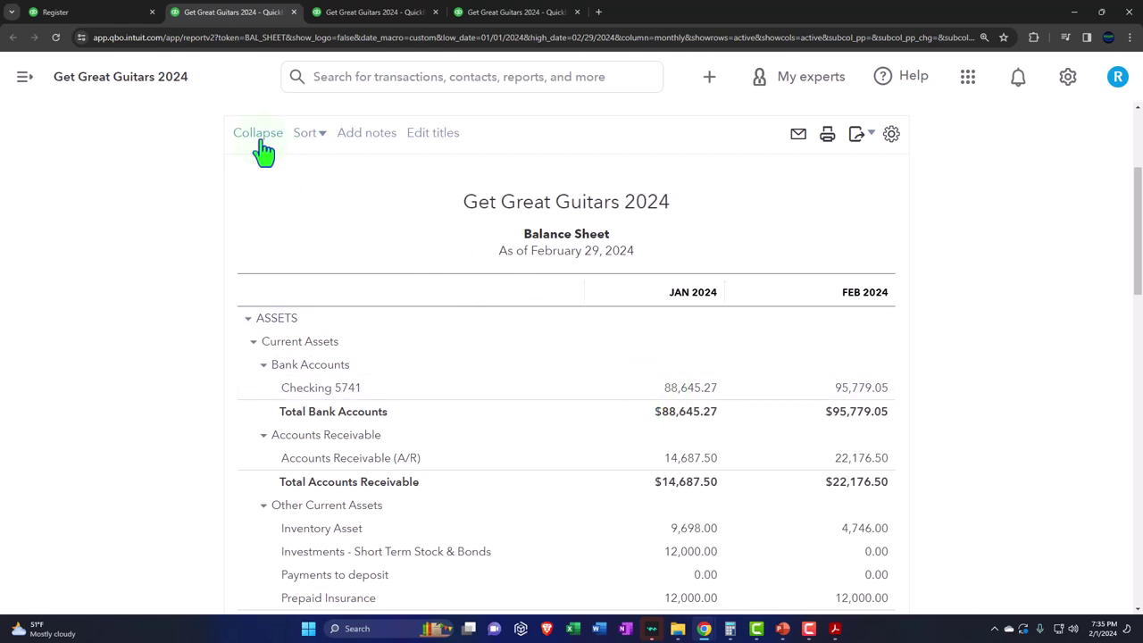
Resume the January 31, 2024 bank reconciliation of the checking account and collapse the navigation sidebar
left_click(90, 12)
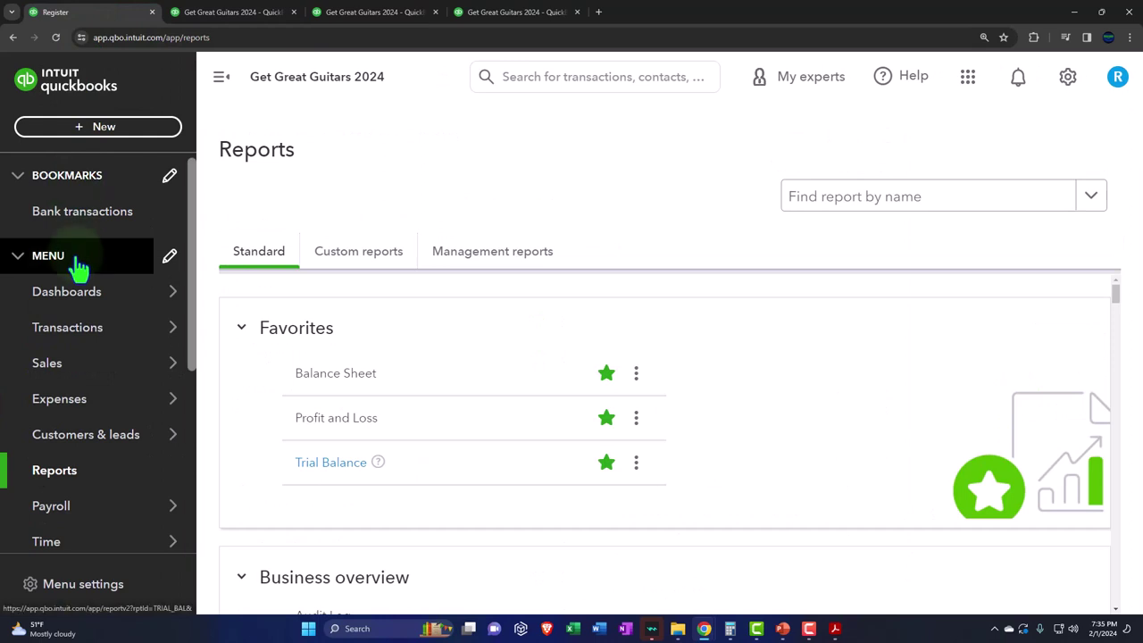
left_click(71, 339)
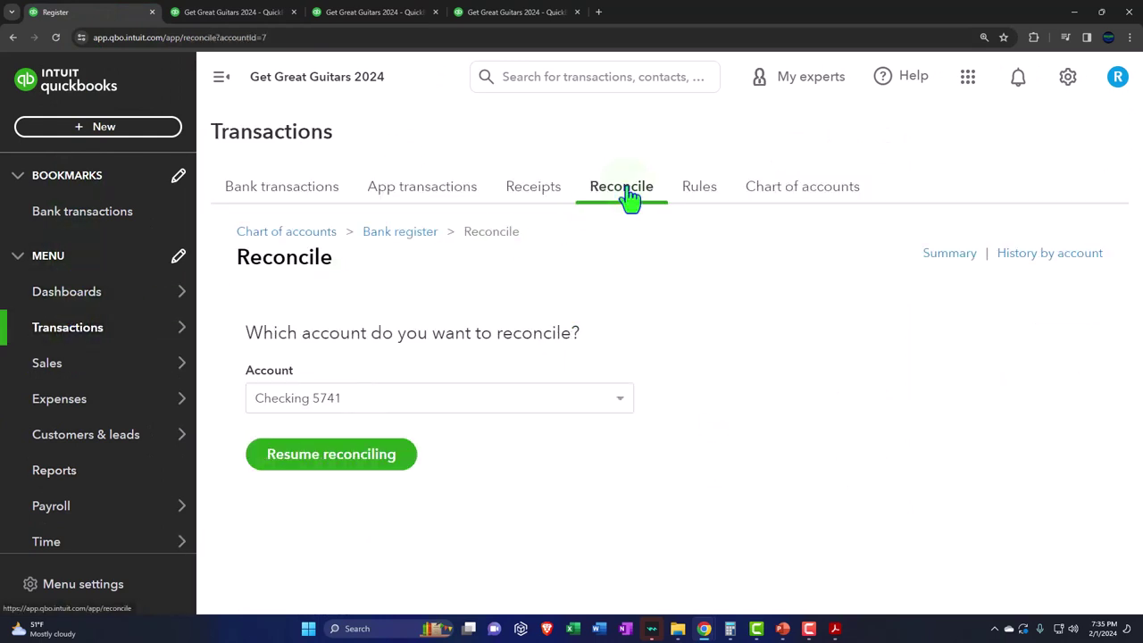
left_click(387, 476)
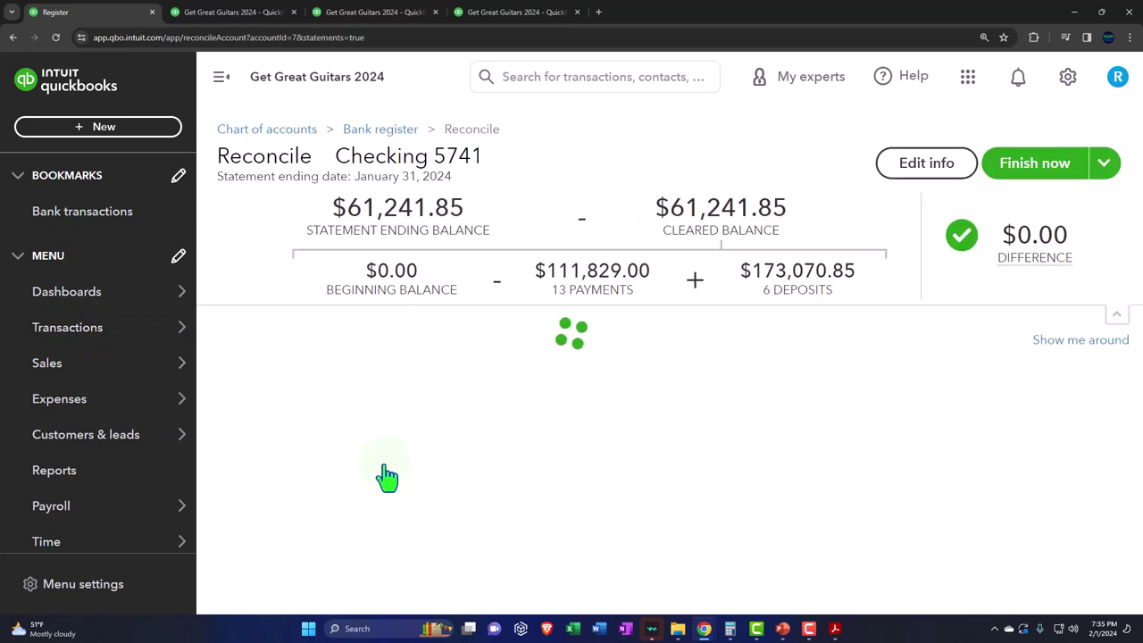
left_click(222, 77)
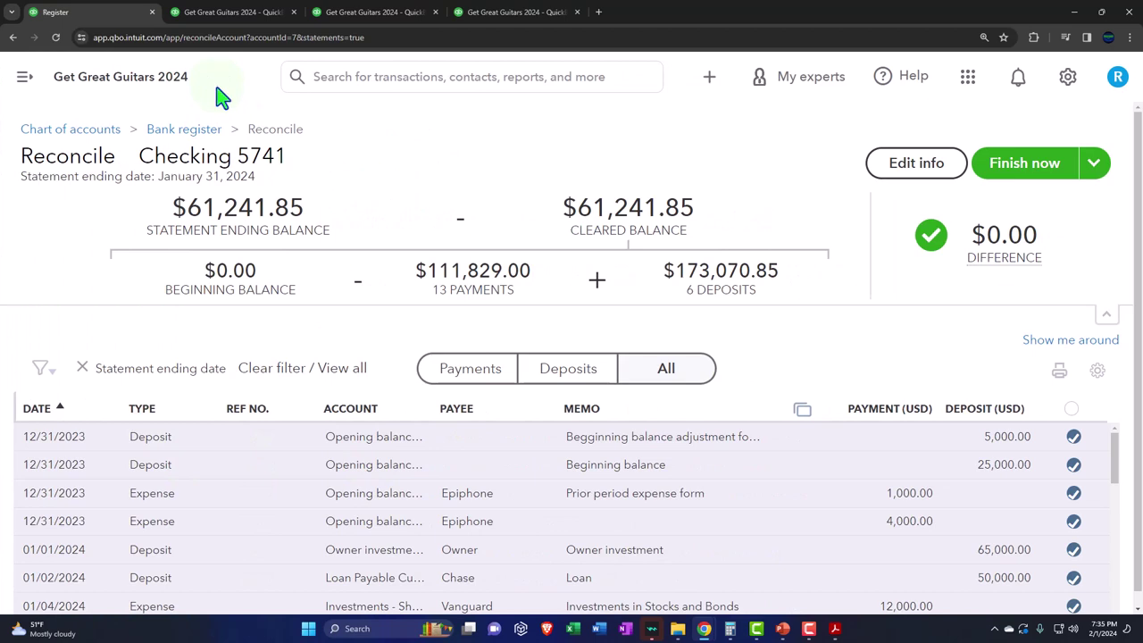
Review the reconciliation's statement ending balance and date without editing them, and compare them with the Balance Sheet's January checking balance
left_click(899, 186)
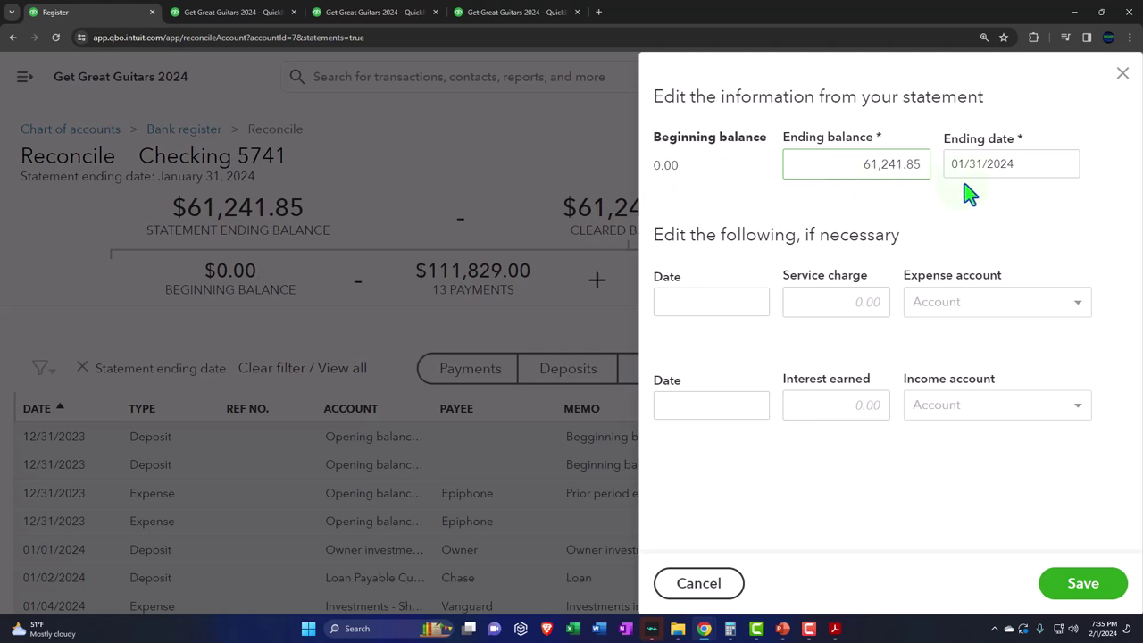
left_click(1123, 75)
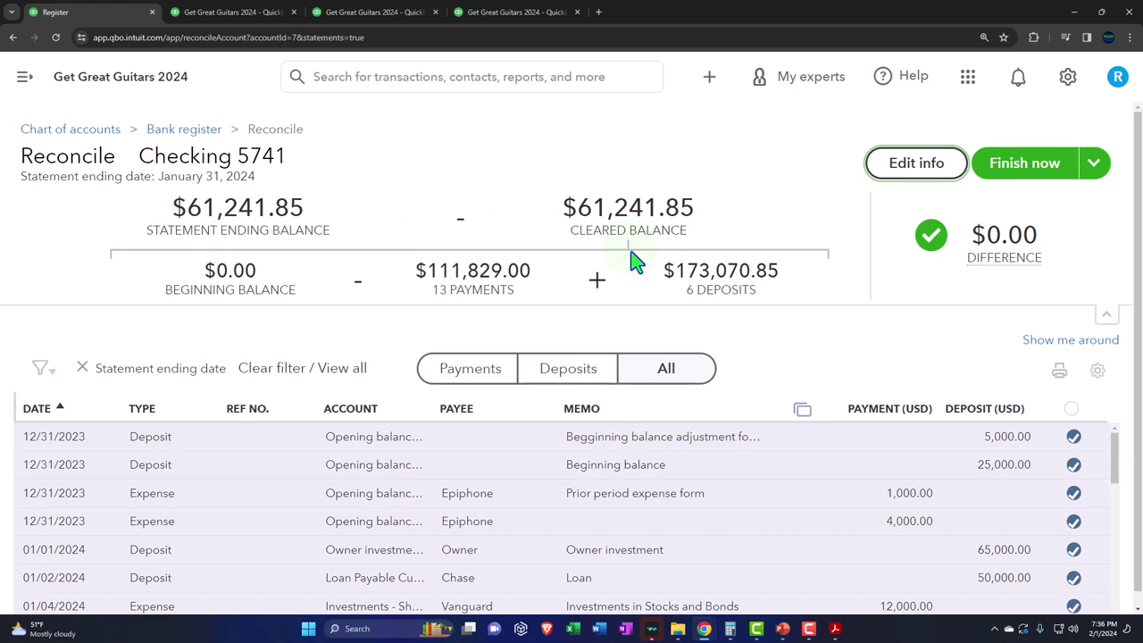
left_click(242, 27)
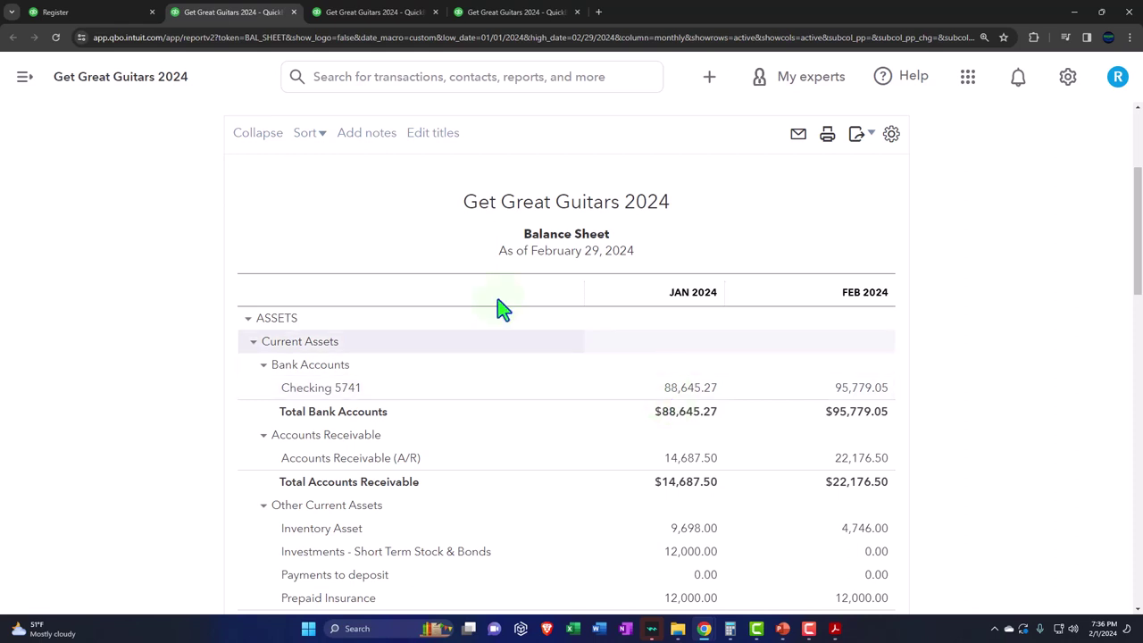
left_click(94, 16)
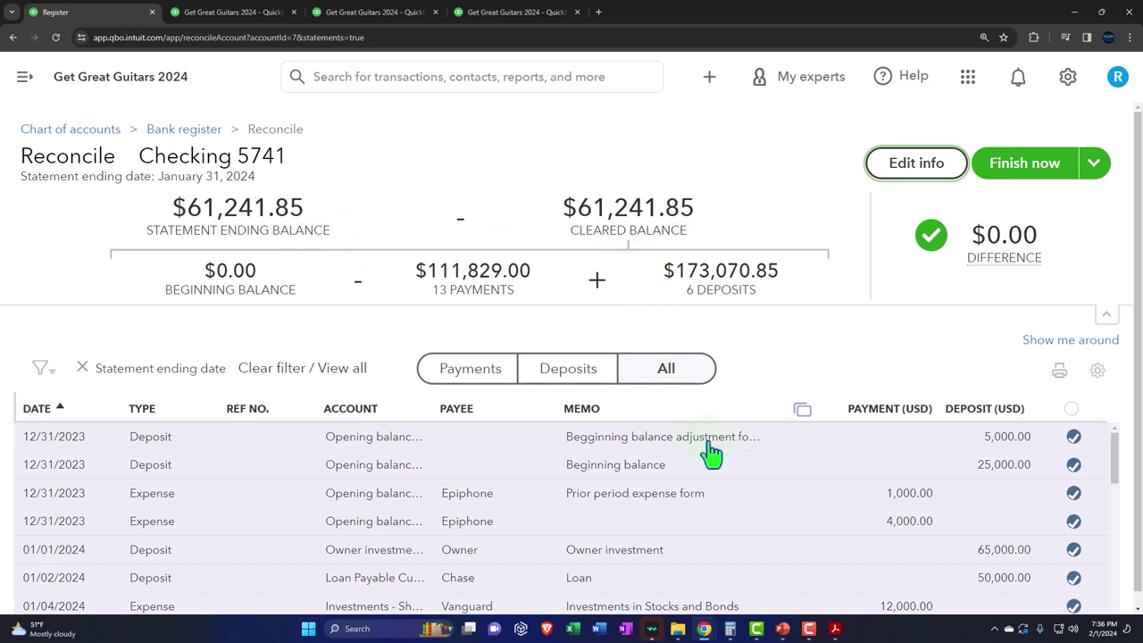
Check the reconciliation's cleared and uncleared January transactions against Bank Stmt Jan.pdf in Acrobat, and review the difference
scroll(720, 465, "down", 2)
scroll(722, 468, "down", 2)
scroll(724, 471, "down", 5)
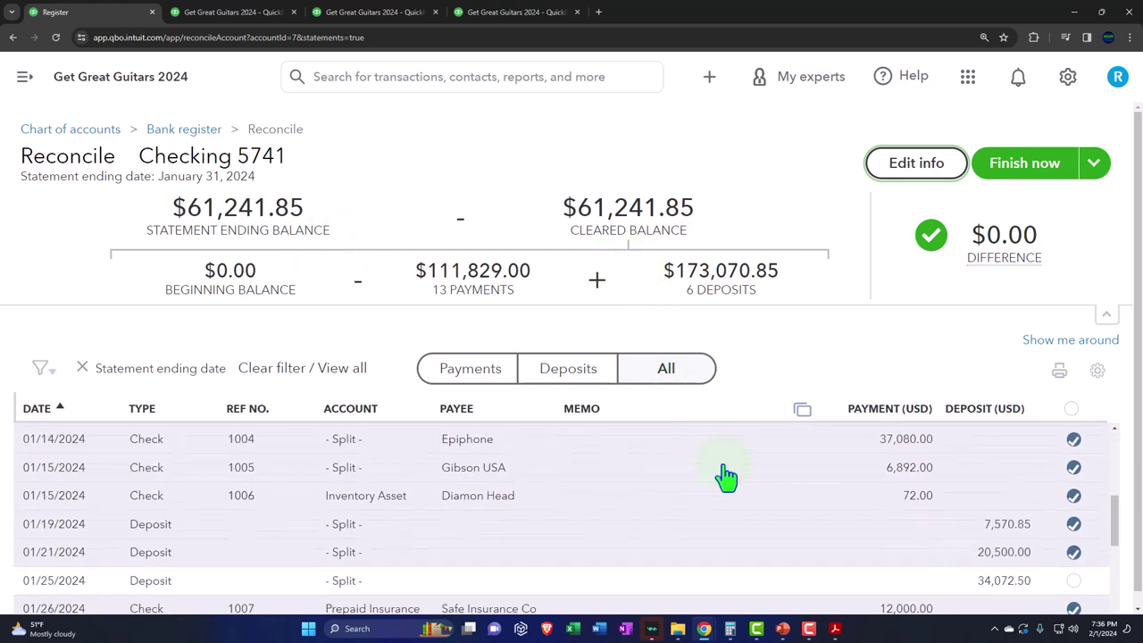
scroll(728, 473, "down", 2)
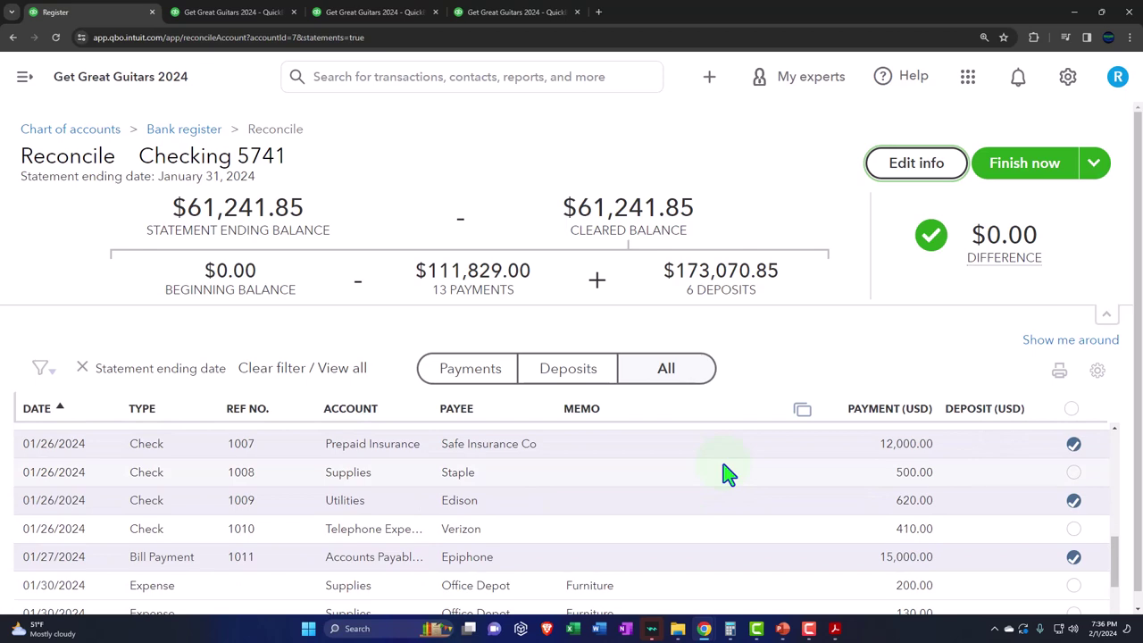
mouse_move(834, 628)
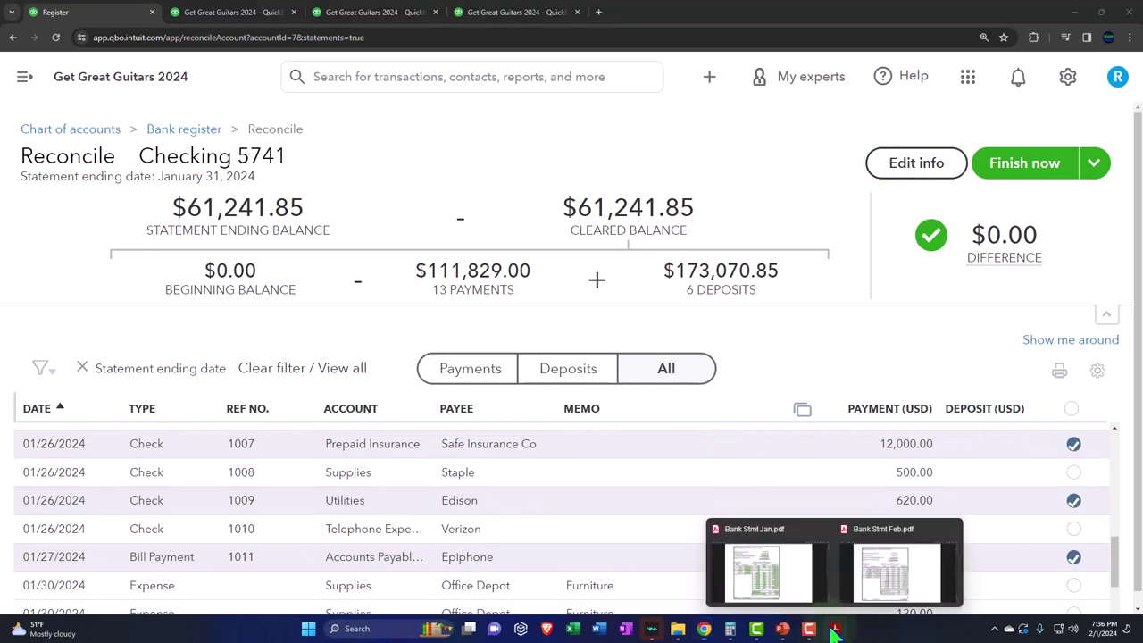
left_click(795, 578)
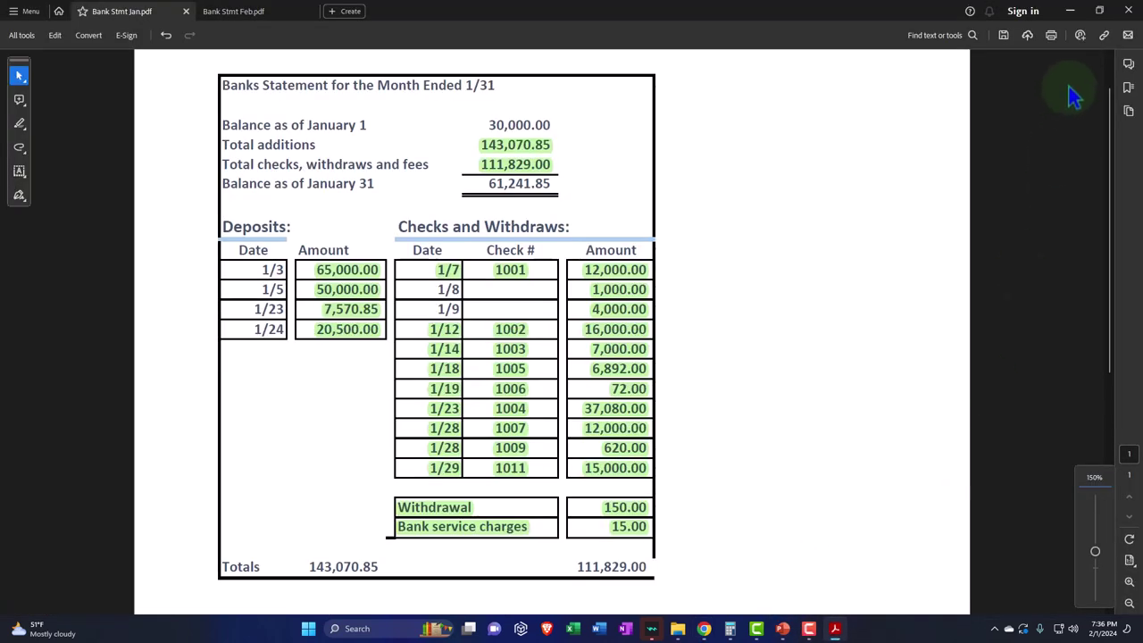
left_click(1070, 11)
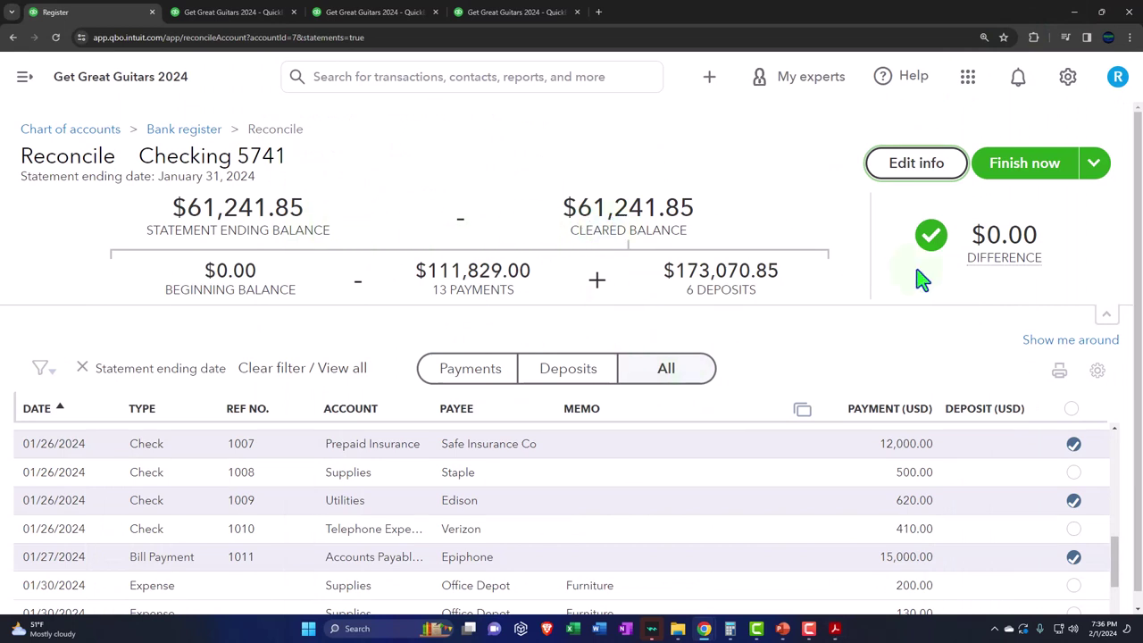
mouse_move(952, 259)
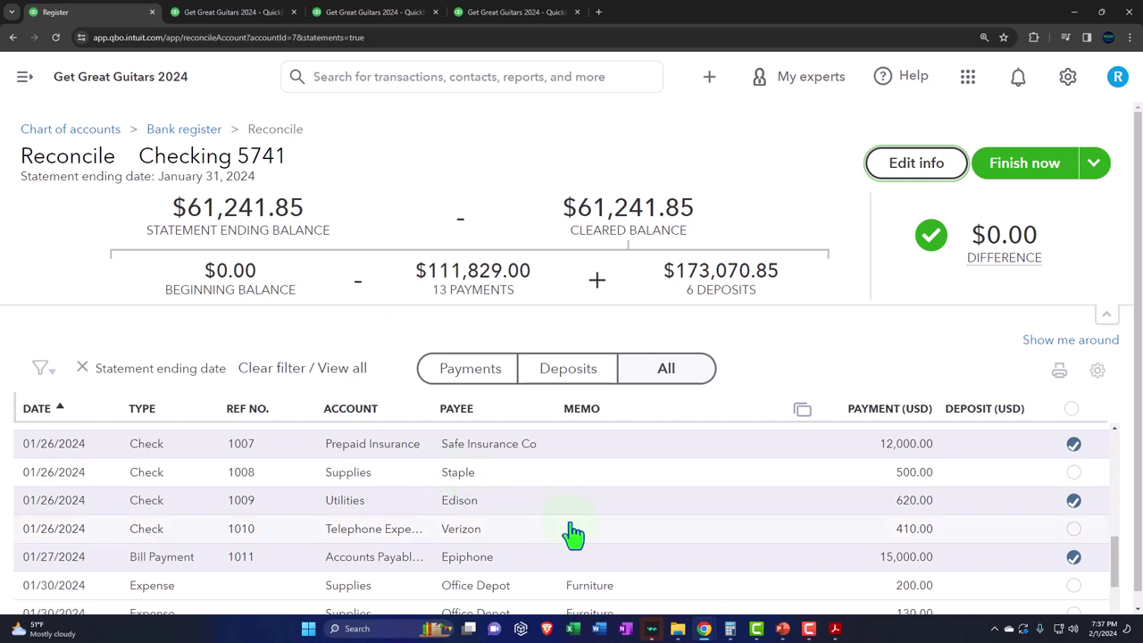
scroll(573, 533, "down", 2)
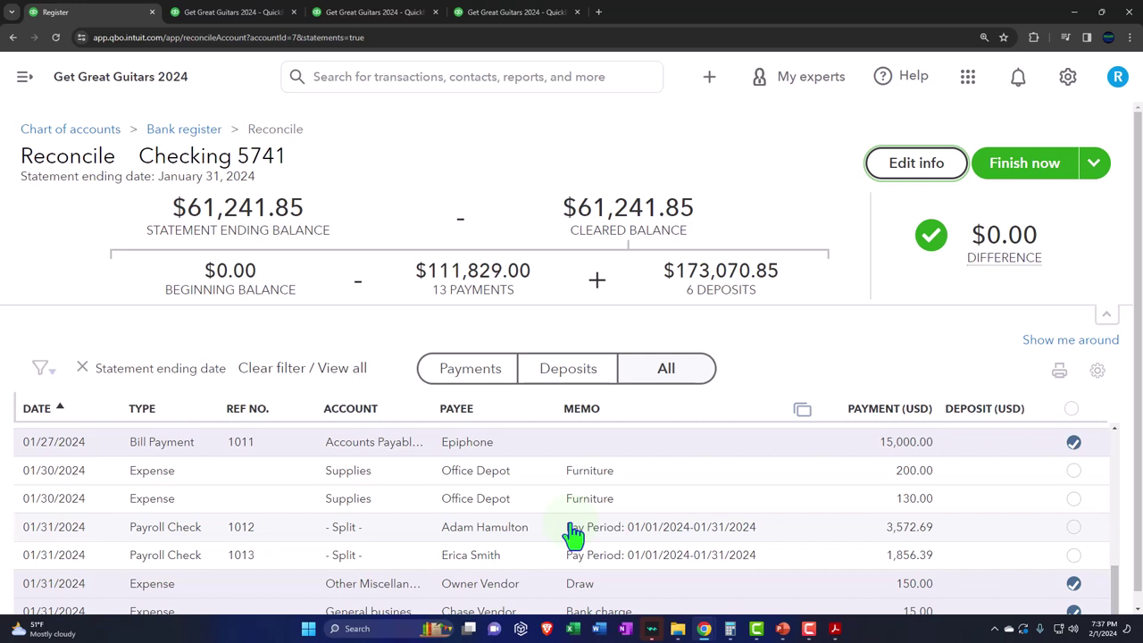
mouse_move(988, 231)
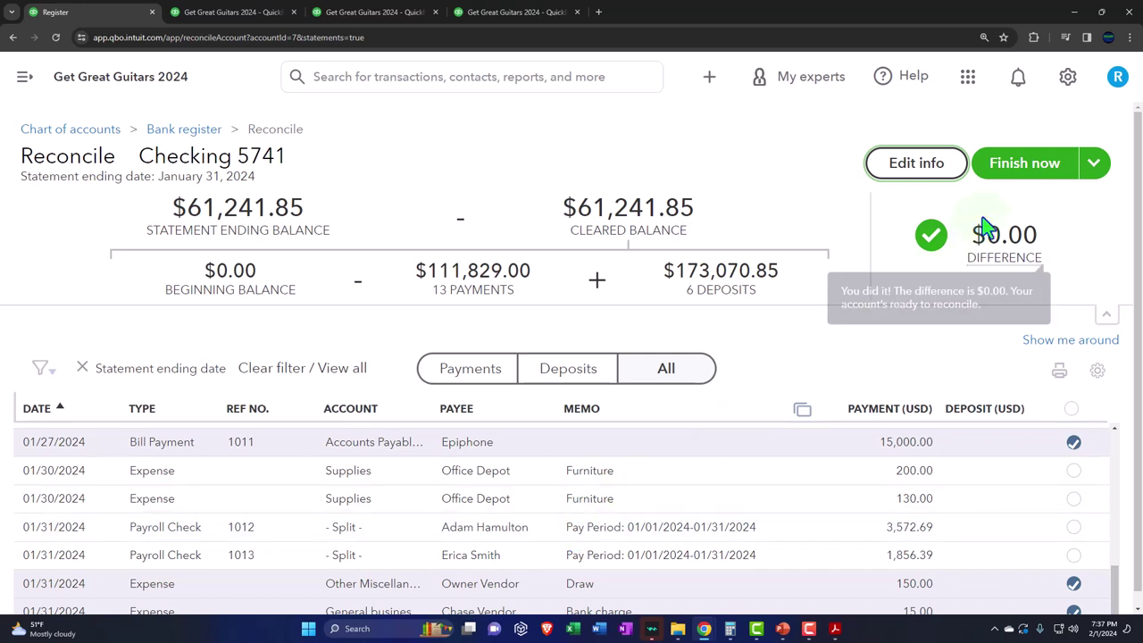
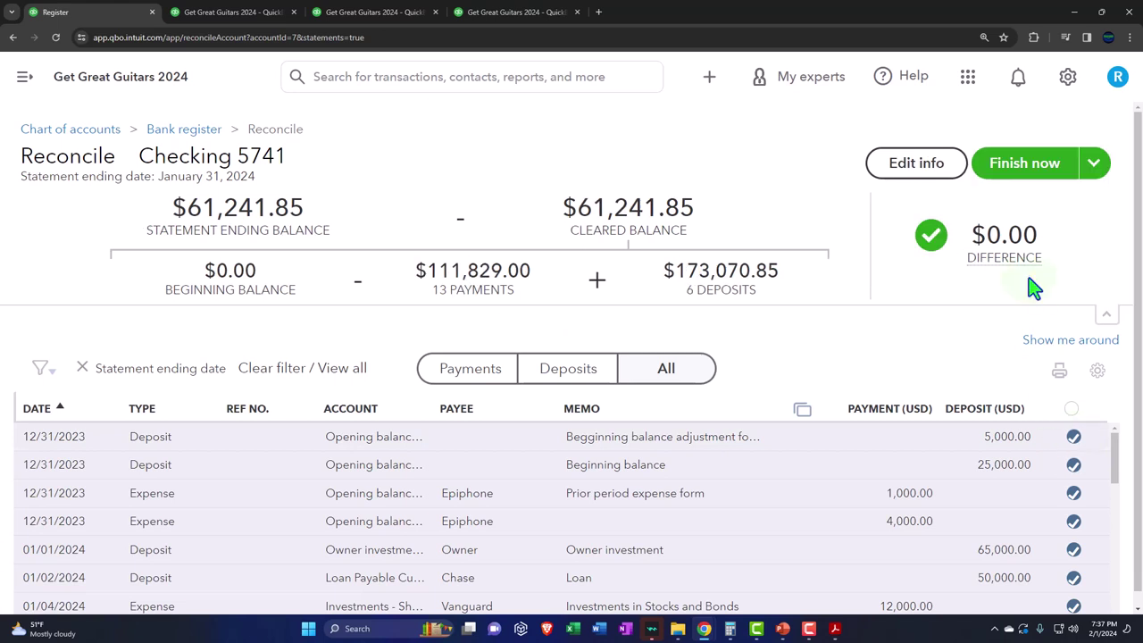
mouse_move(1025, 260)
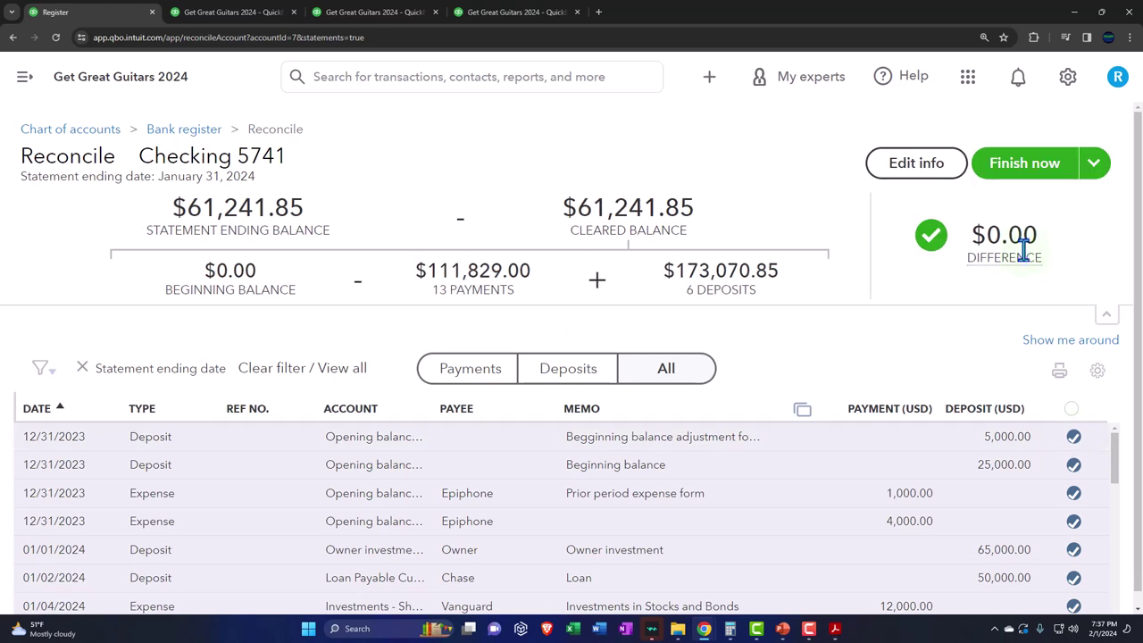
Unclear the 5,000.00 beginning balance adjustment deposit to examine the reconciliation difference and finish options, and mark it cleared again
left_click(1095, 170)
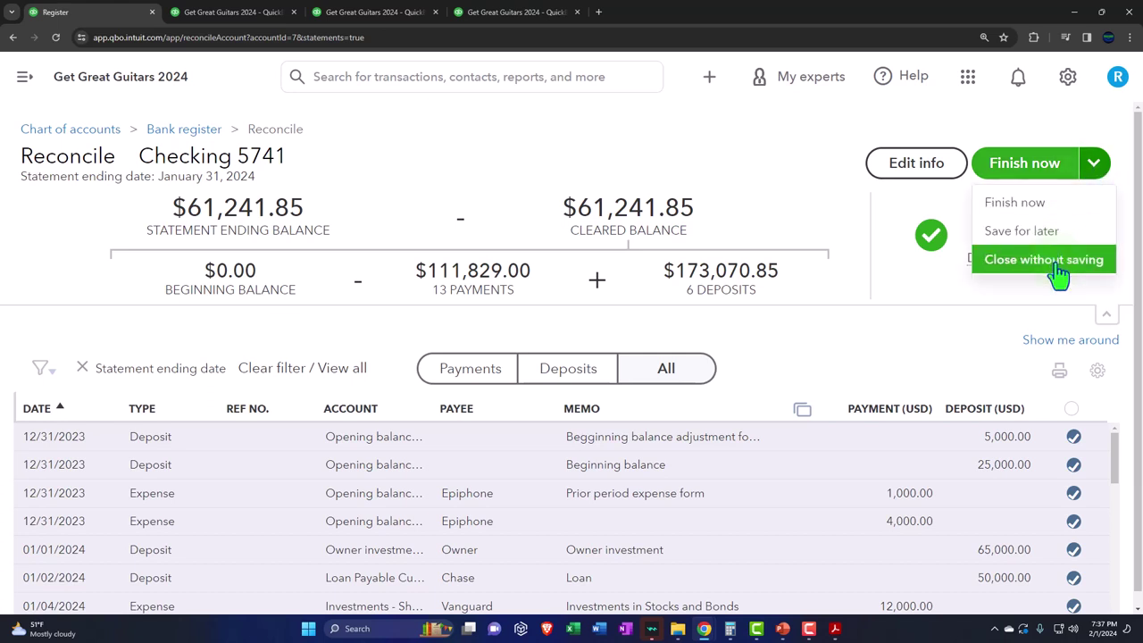
left_click(936, 332)
left_click(1073, 438)
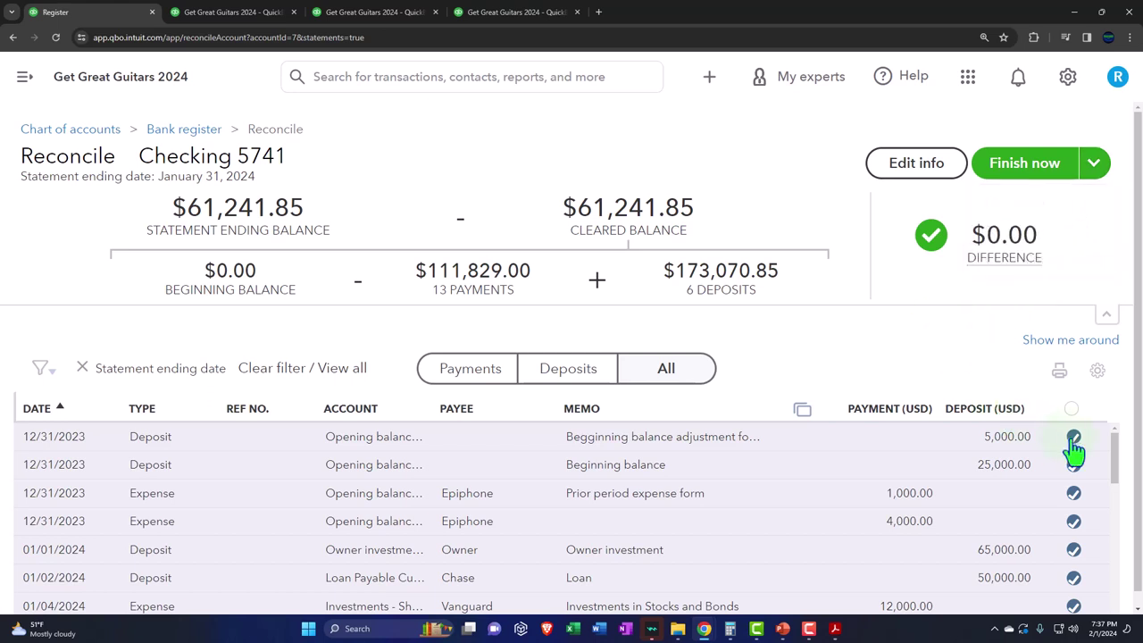
left_click(1094, 164)
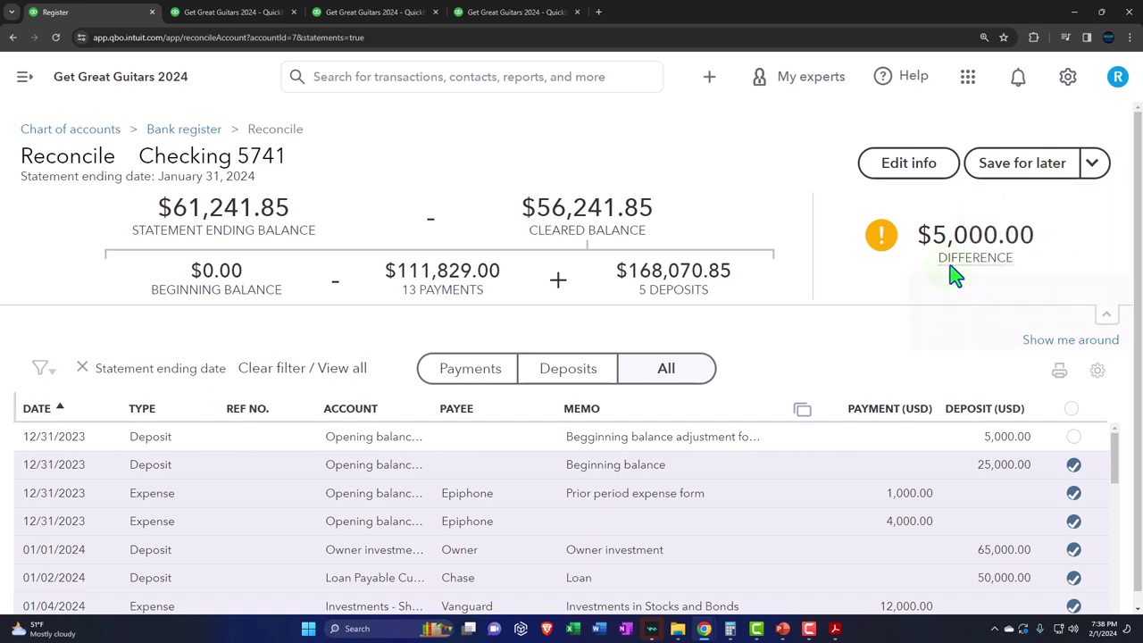
mouse_move(954, 266)
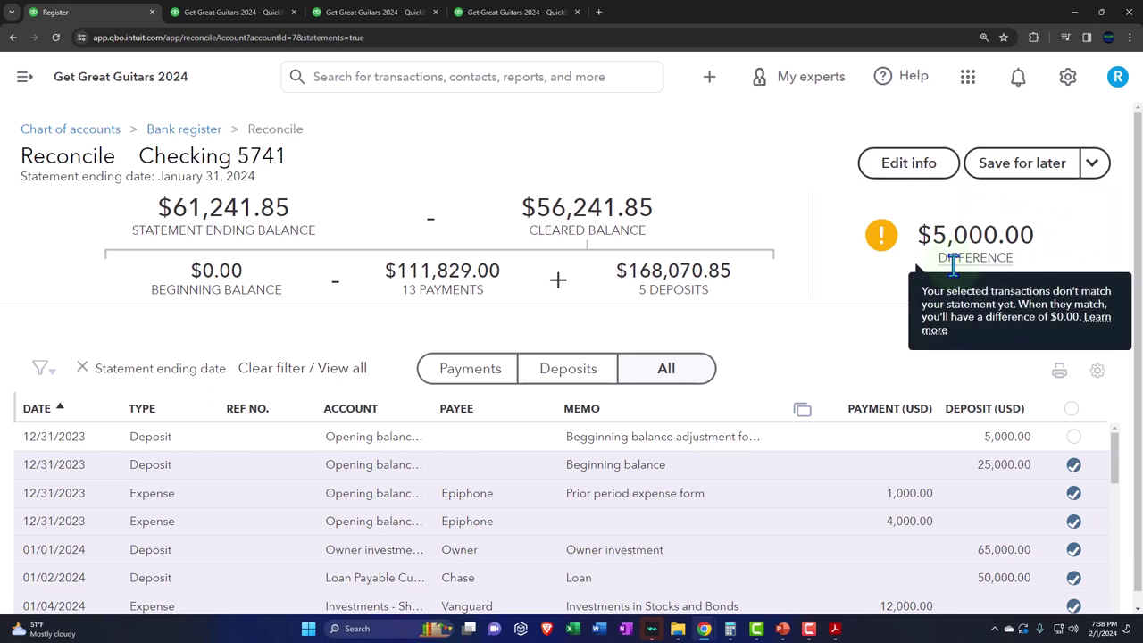
left_click(948, 259)
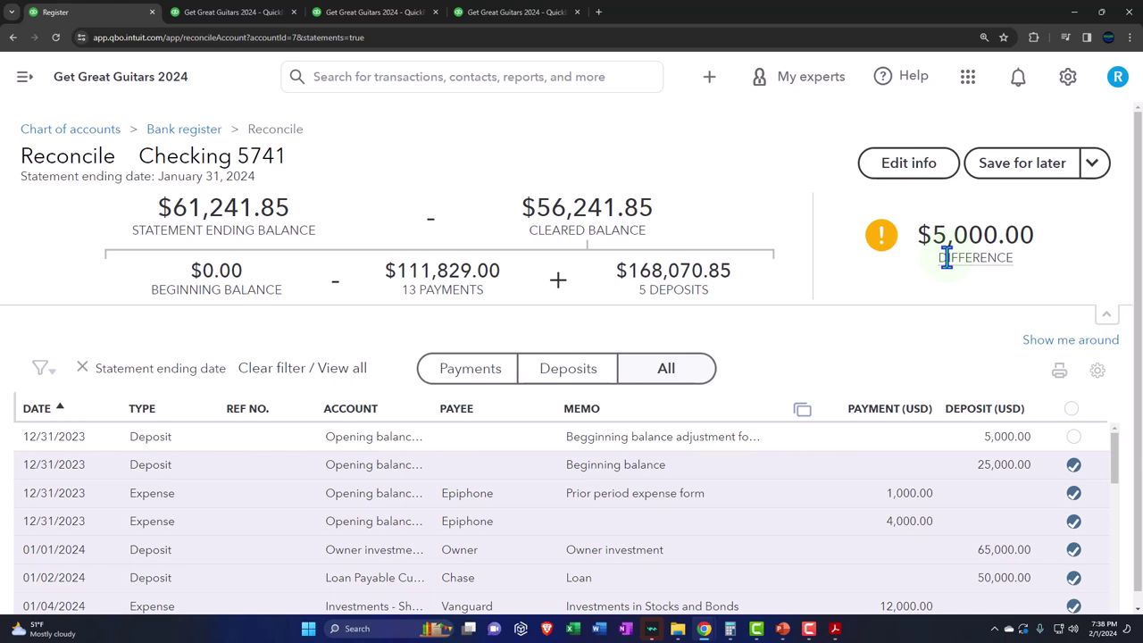
left_click(1074, 437)
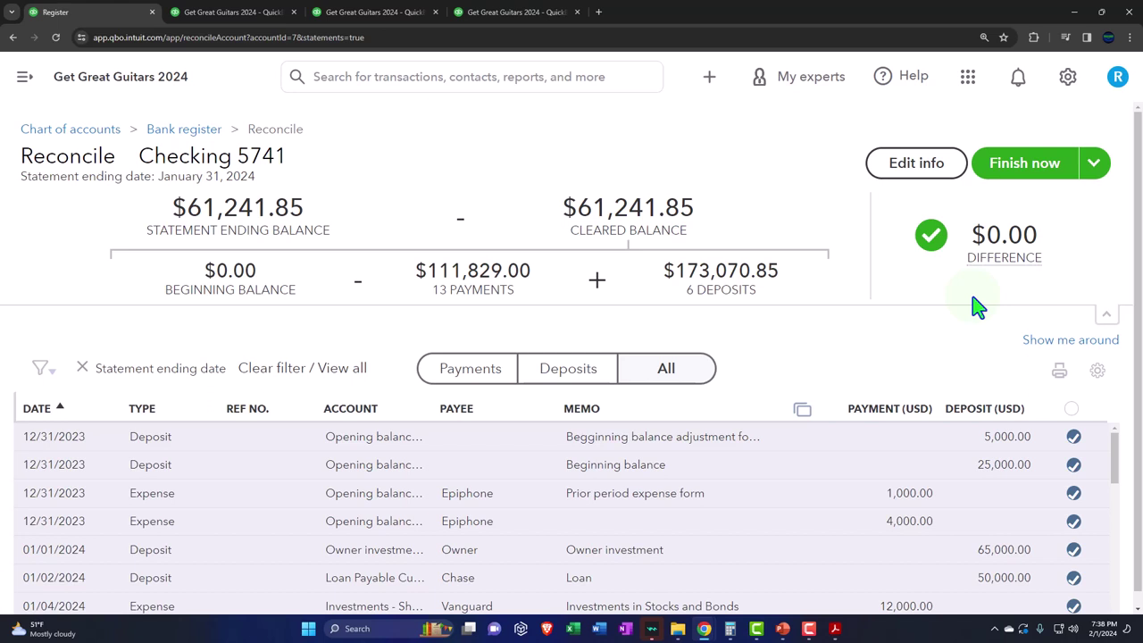
Finish the January 31, 2024 checking account reconciliation and open its reconciliation report
left_click(1016, 171)
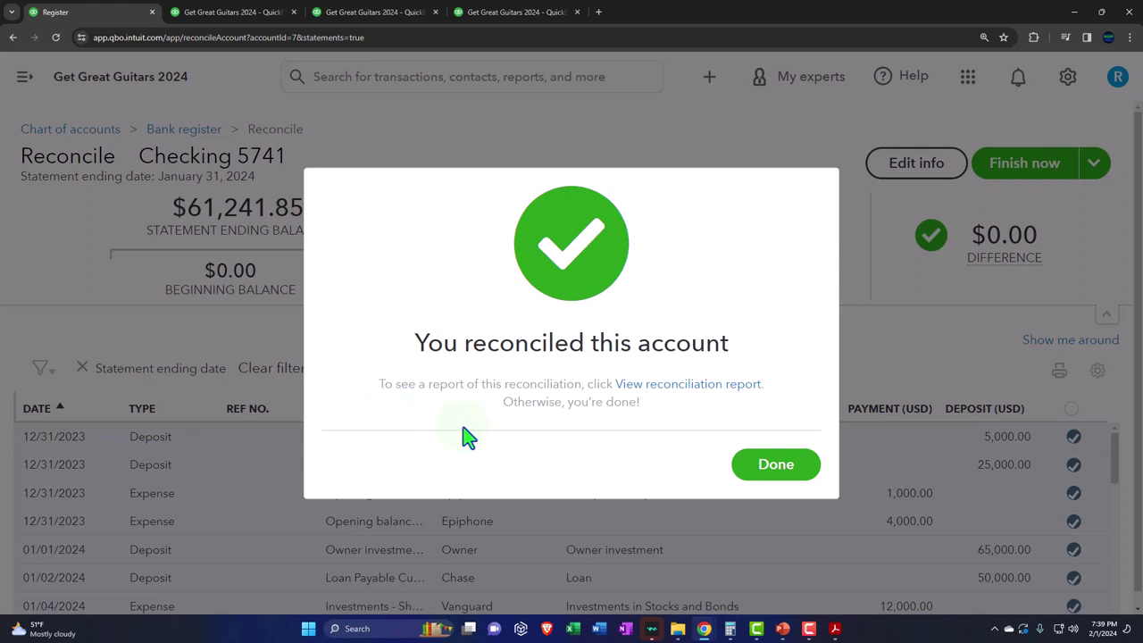
left_click(672, 392)
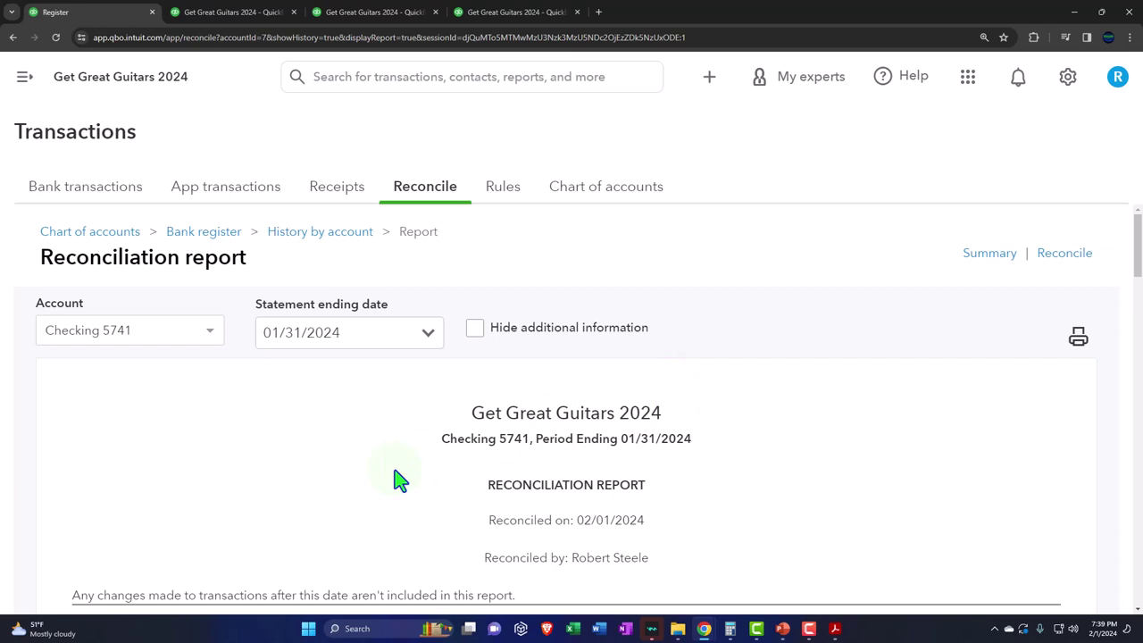
scroll(398, 479, "down", 2)
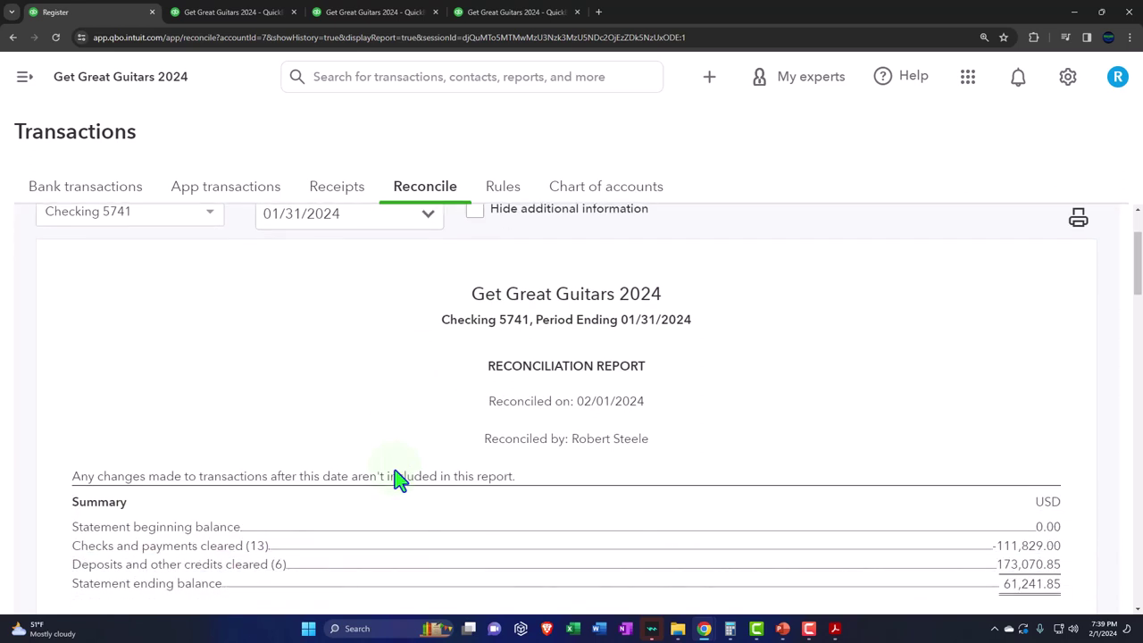
scroll(116, 438, "up", 1)
scroll(117, 438, "up", 1)
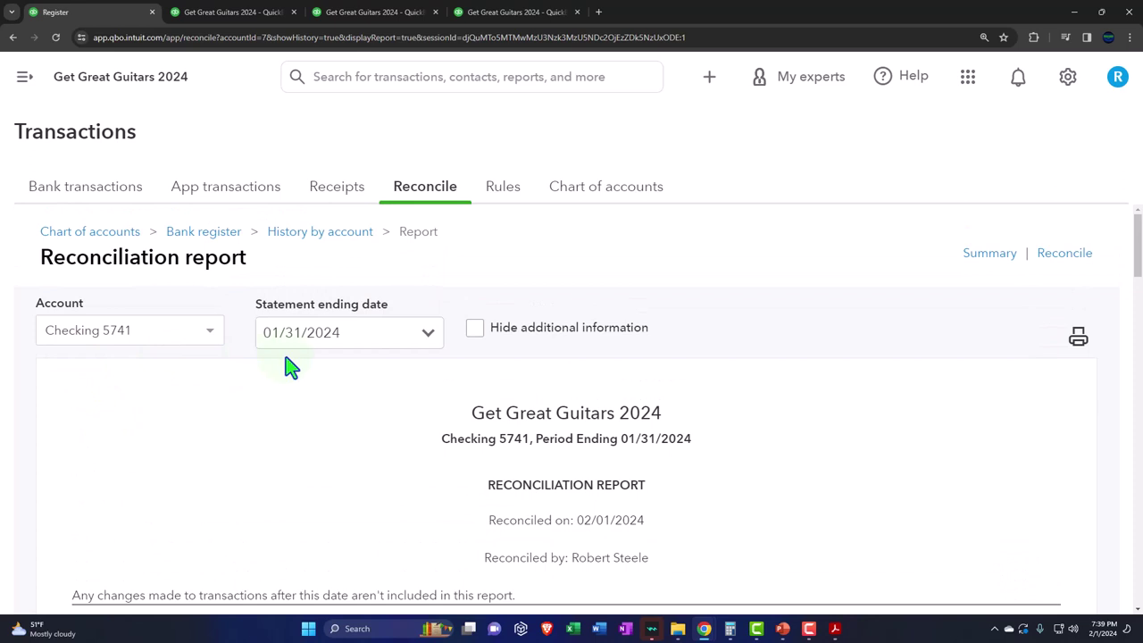
Compare the reconciliation report's beginning balance, cleared payments, cleared deposits and ending balance with Bank Stmt Jan.pdf in Acrobat
scroll(282, 388, "down", 4)
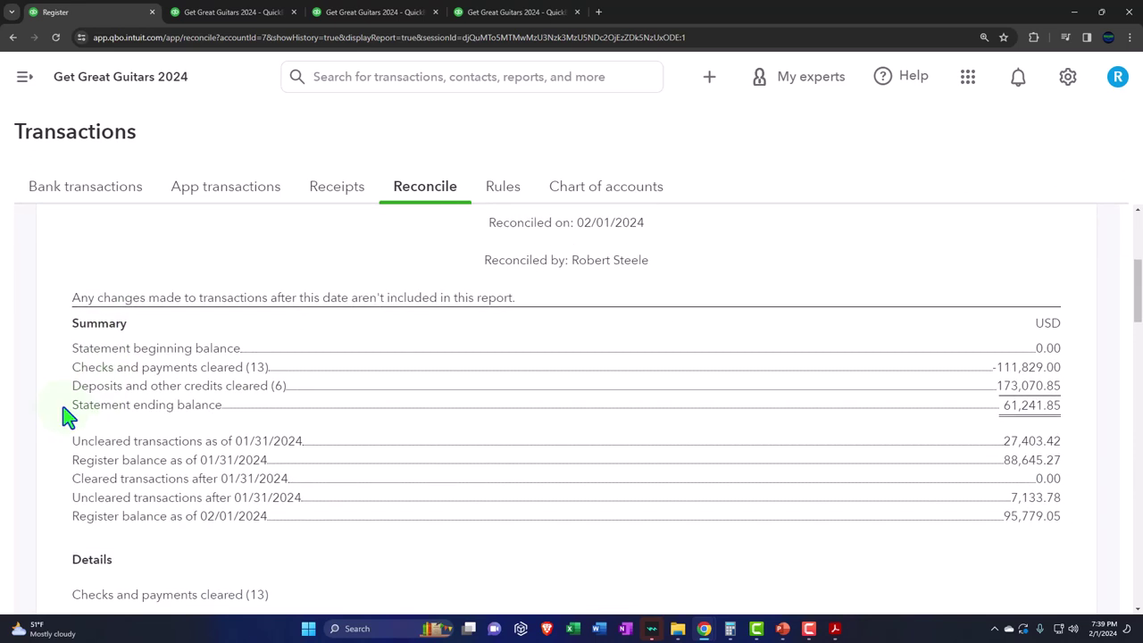
scroll(67, 415, "down", 1)
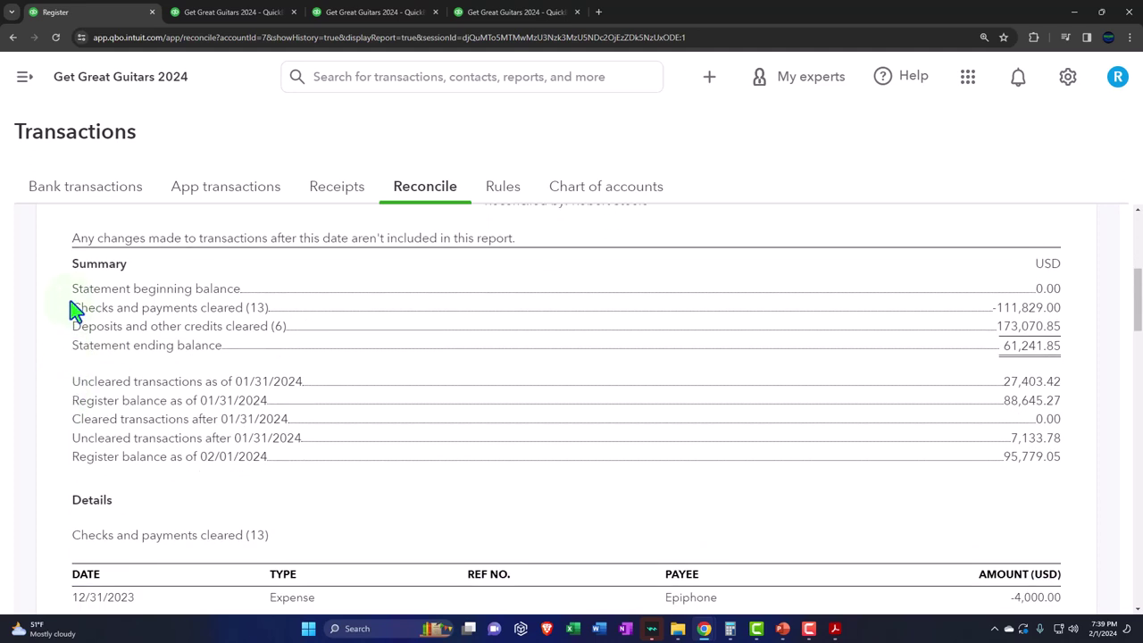
mouse_move(835, 628)
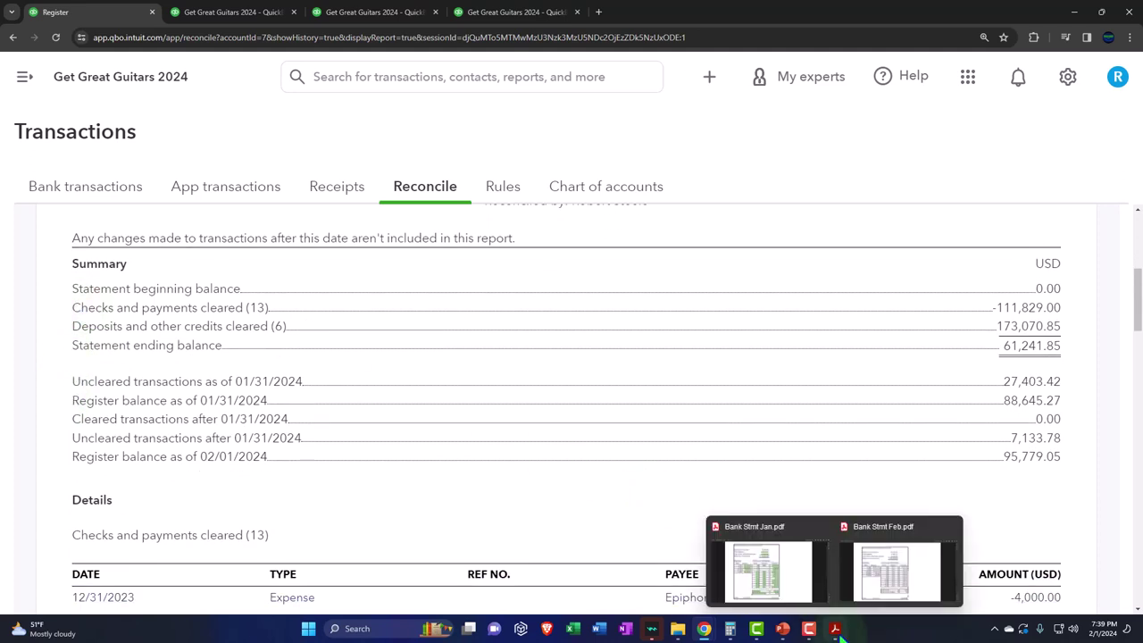
left_click(774, 585)
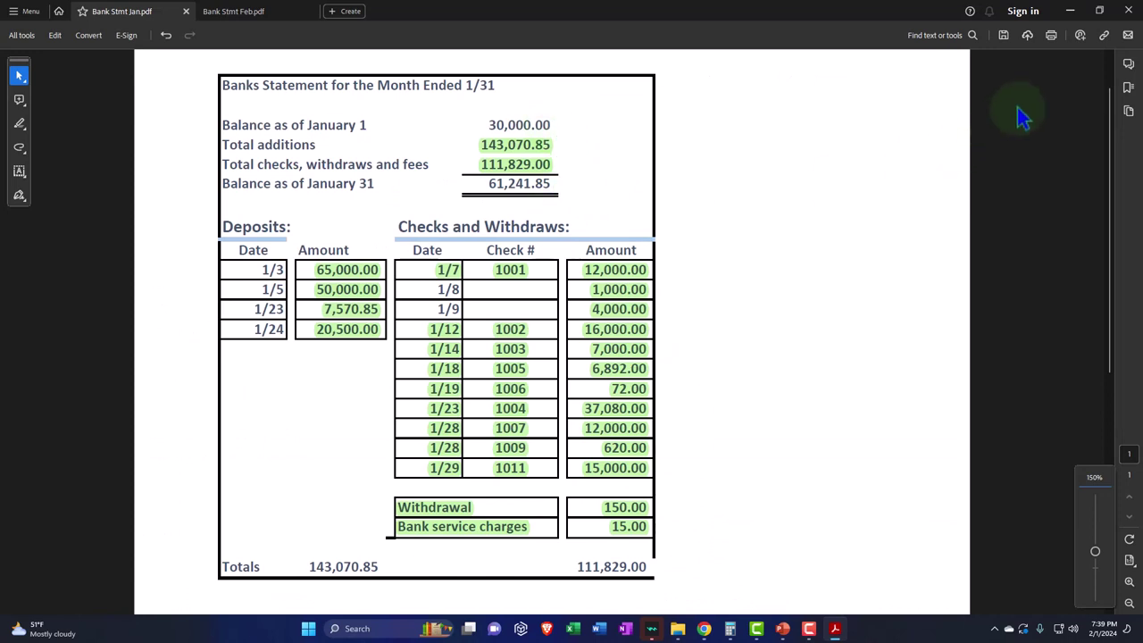
left_click(1073, 9)
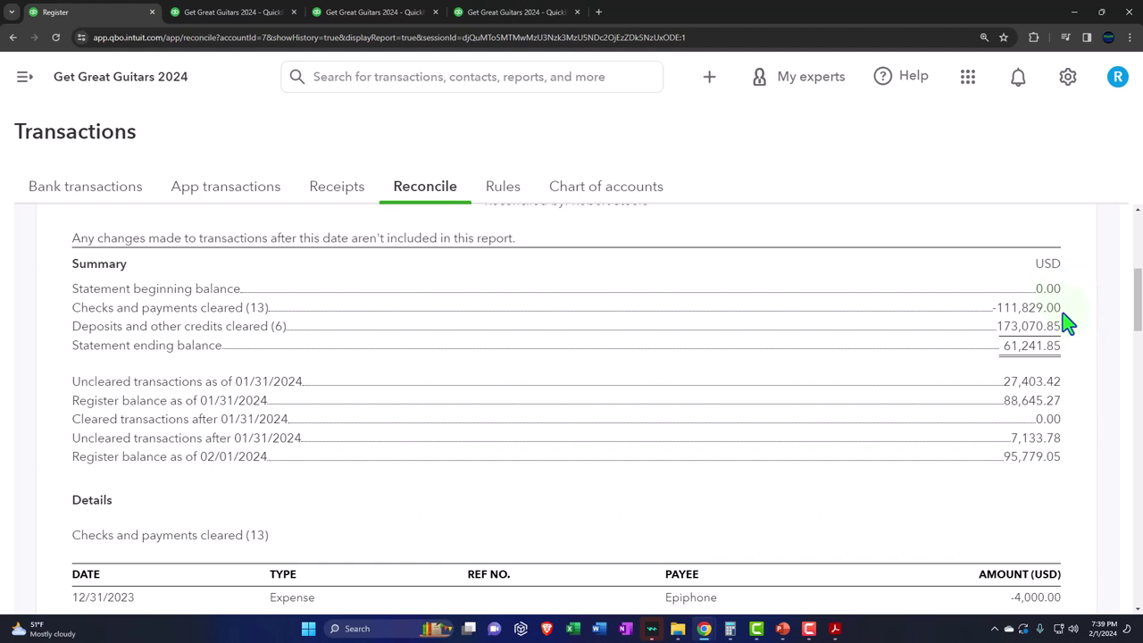
mouse_move(835, 629)
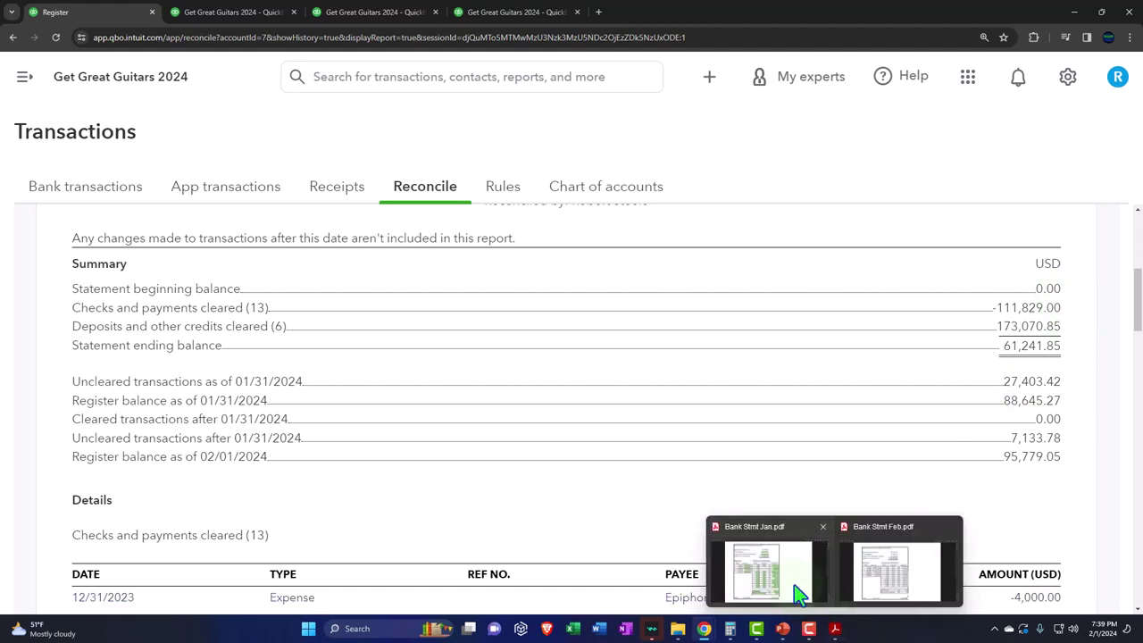
left_click(794, 585)
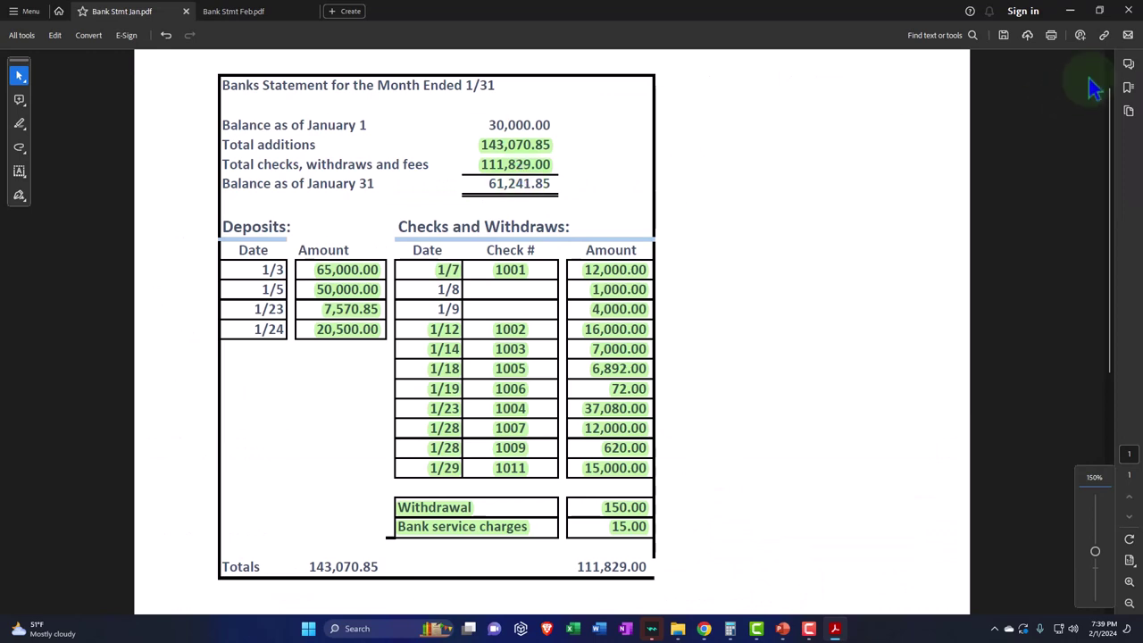
left_click(1070, 11)
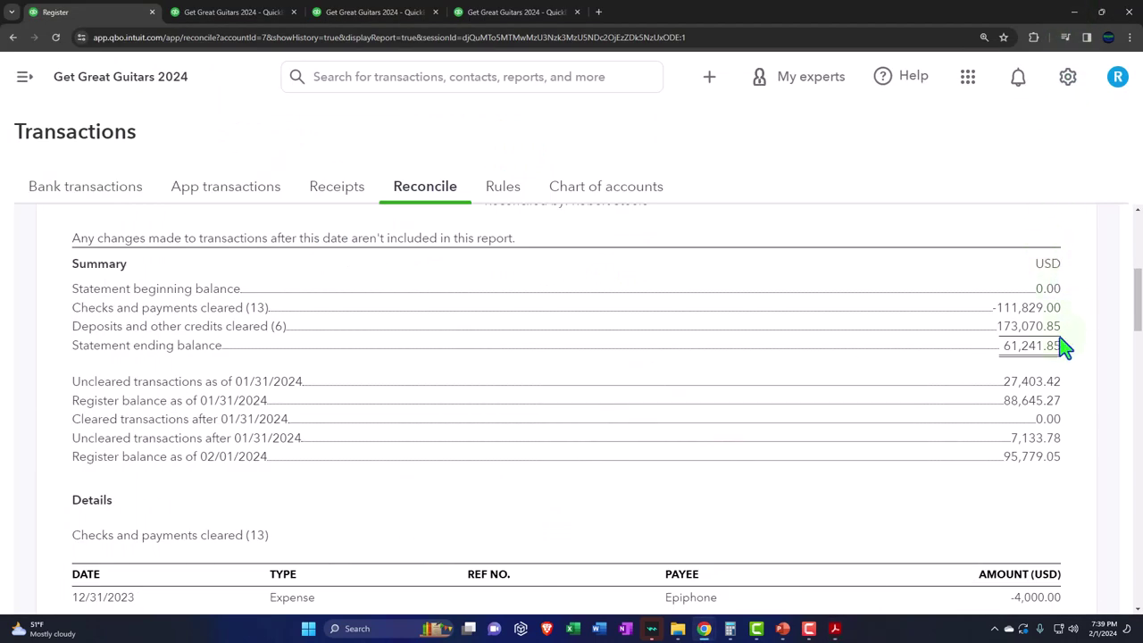
mouse_move(835, 629)
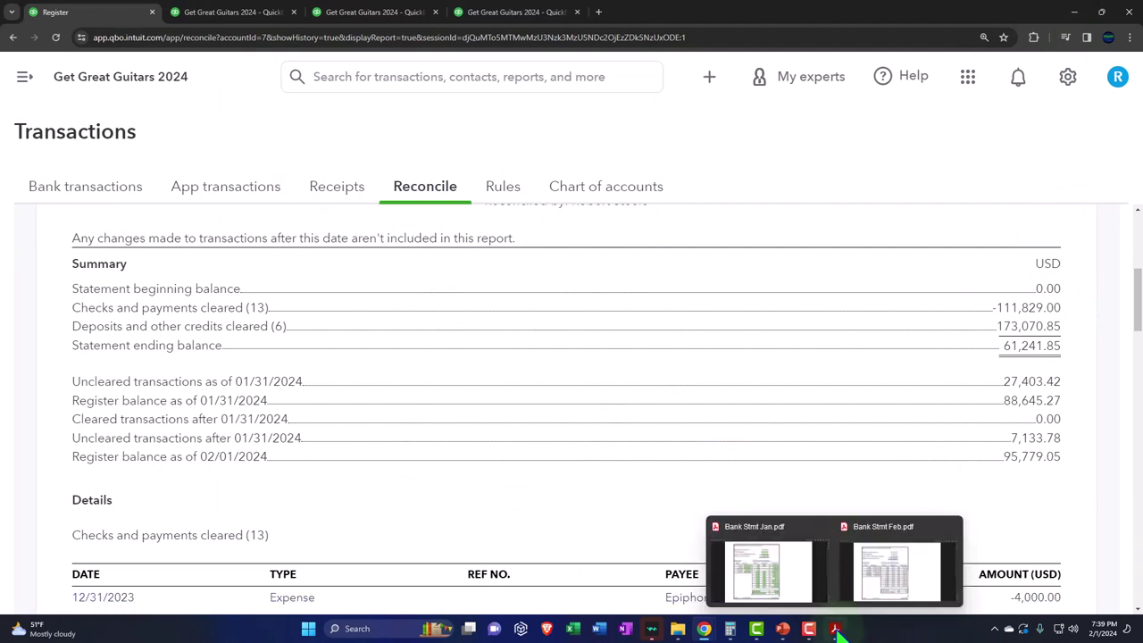
left_click(789, 581)
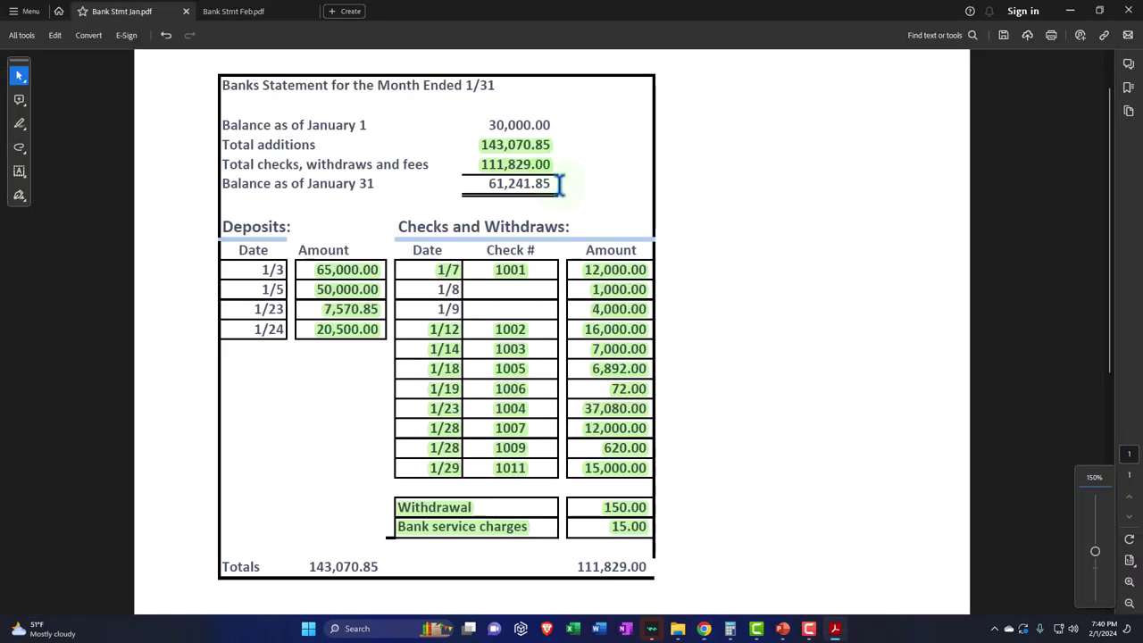
left_click(1070, 10)
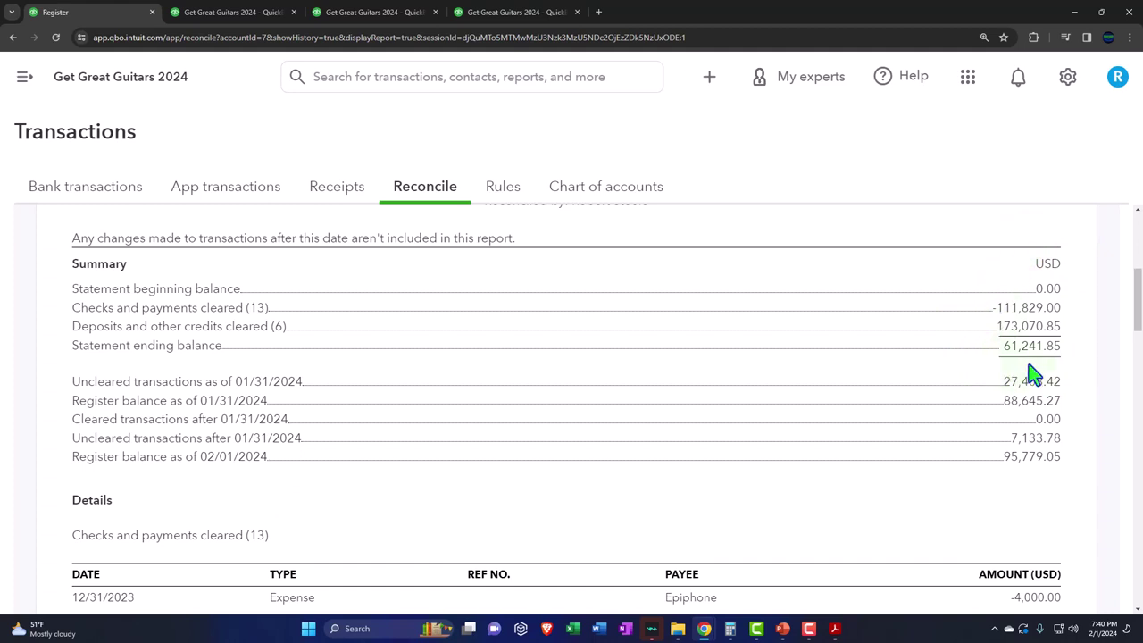
Open Calculator, keep it on top in compact view, and place it over the report summary without covering the amounts
scroll(1033, 371, "down", 1)
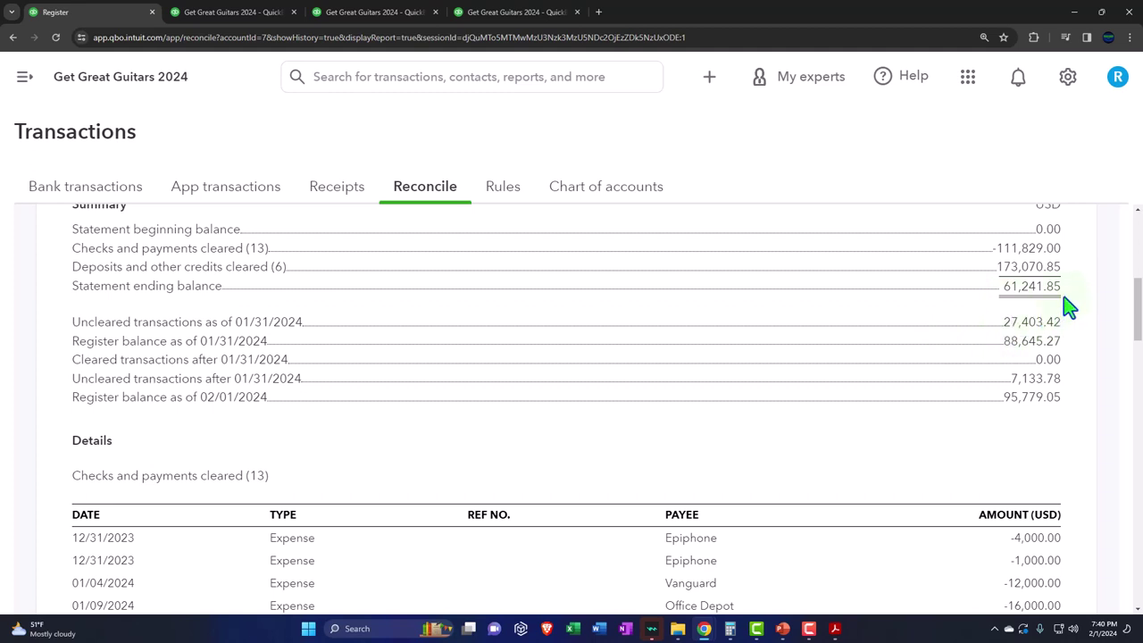
left_click(730, 629)
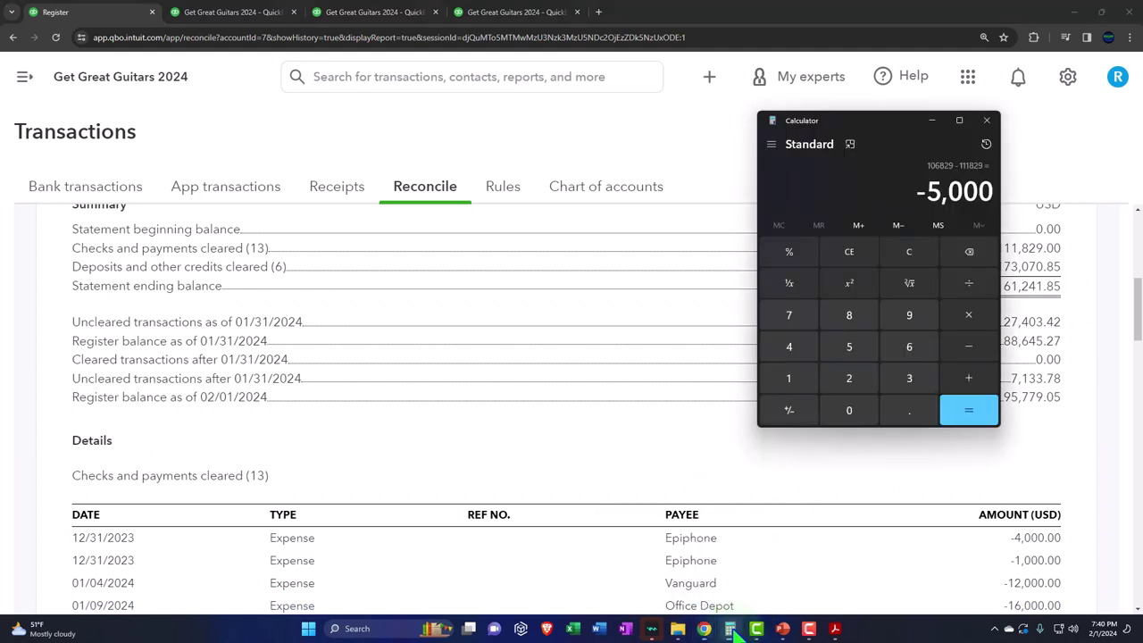
left_click_drag(885, 132, 702, 205)
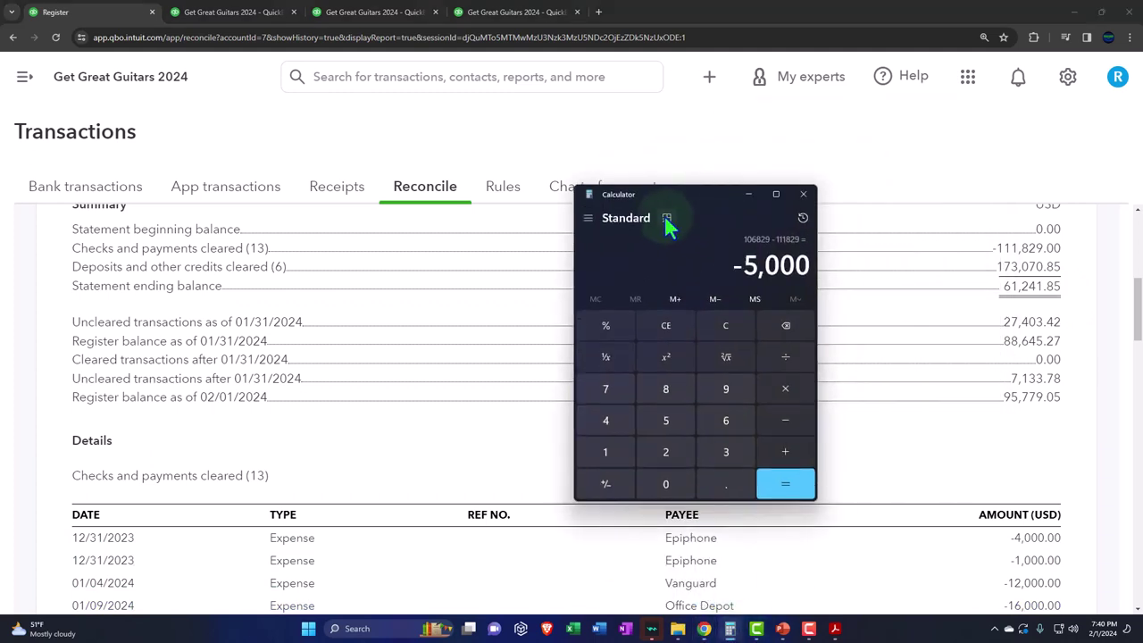
left_click(666, 218)
left_click_drag(1017, 41, 761, 161)
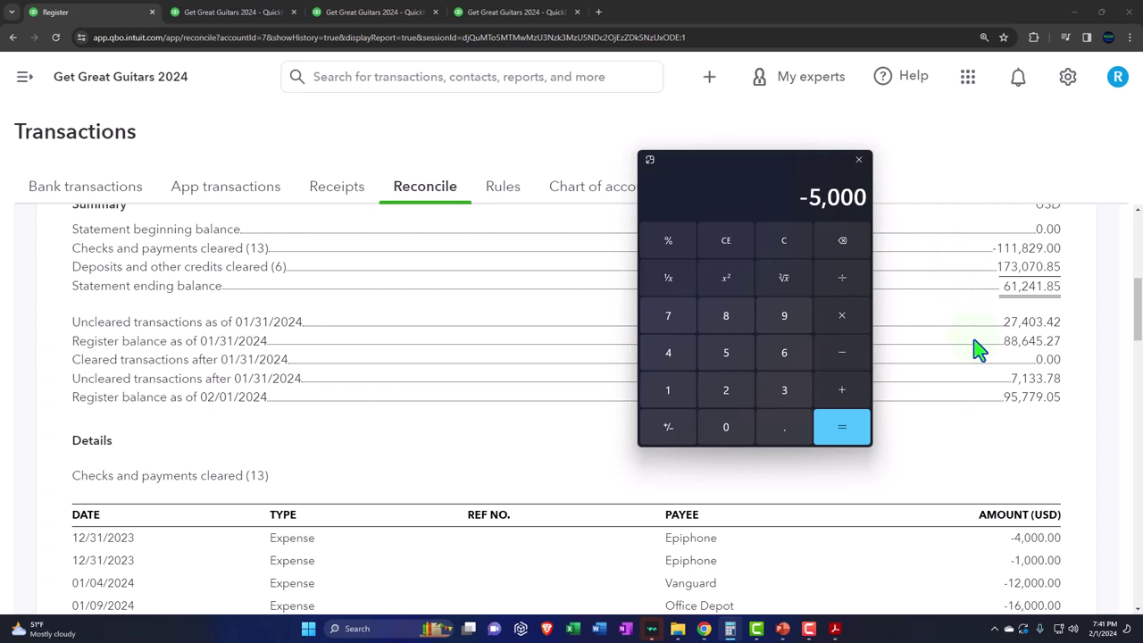
Calculate the register balance 88,645.27 minus the statement ending balance 61,241.85 in Calculator
type("88,645.2")
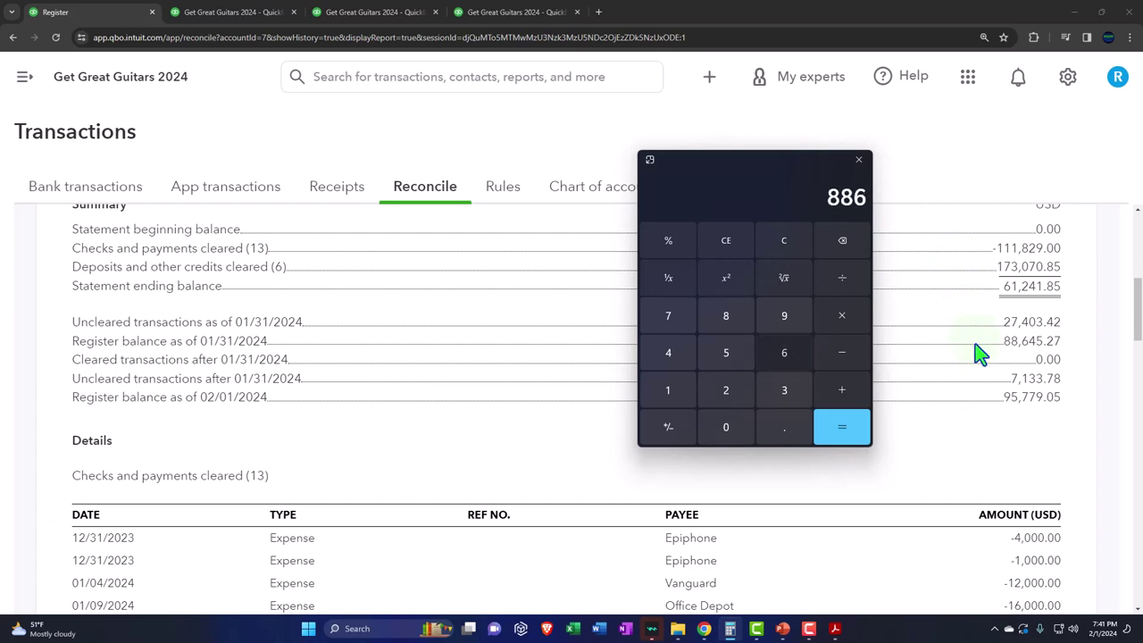
type("7")
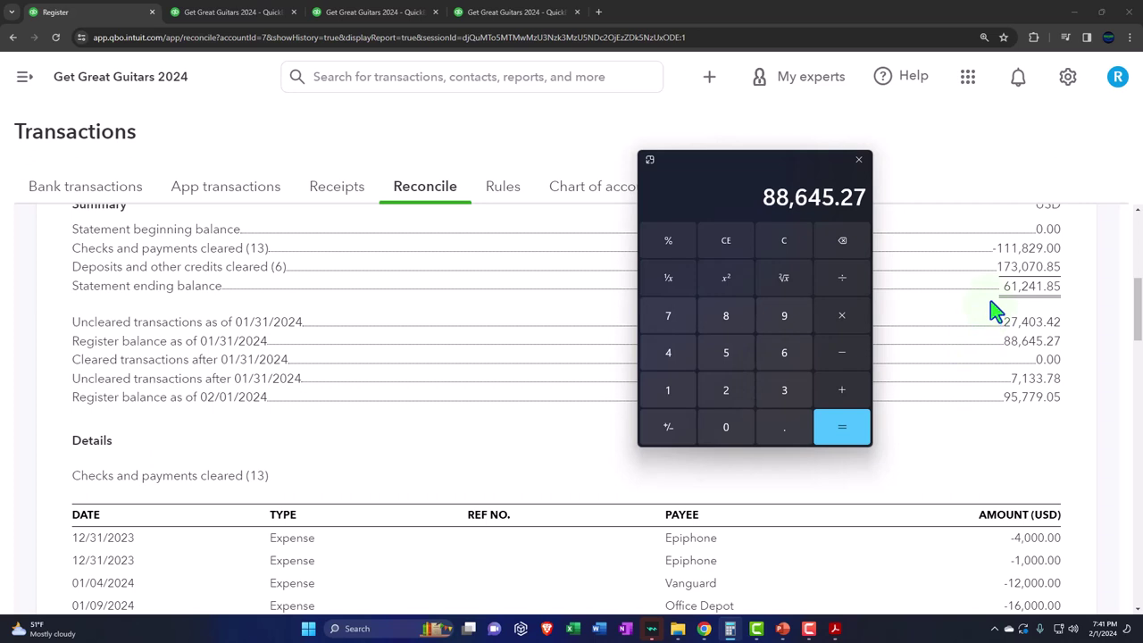
key("Escape")
type("612")
type(".85")
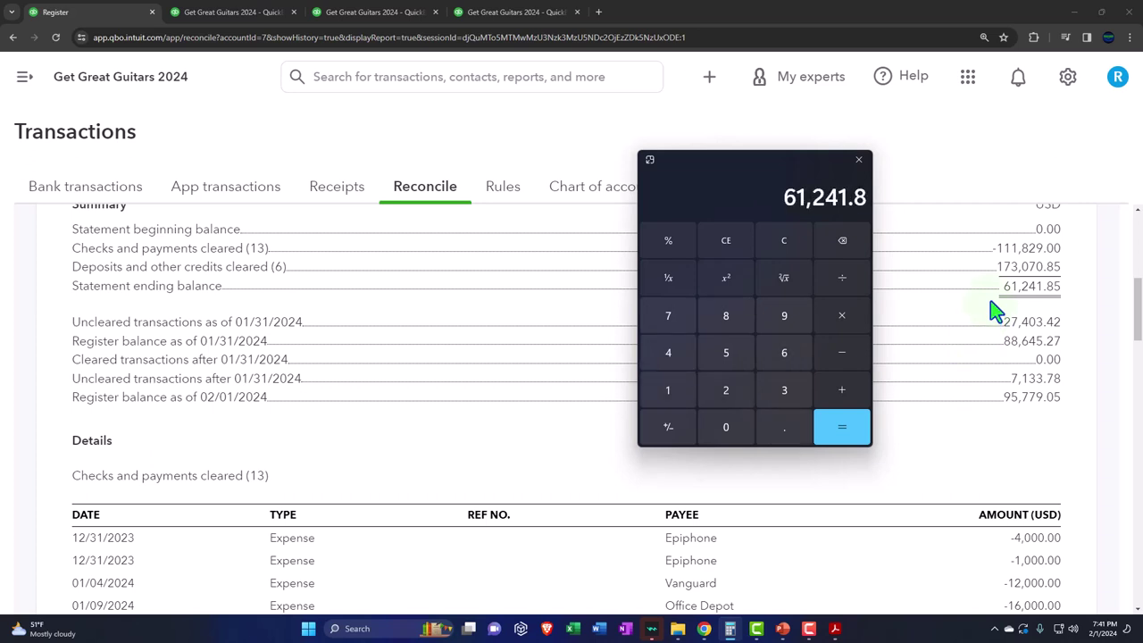
key("Return")
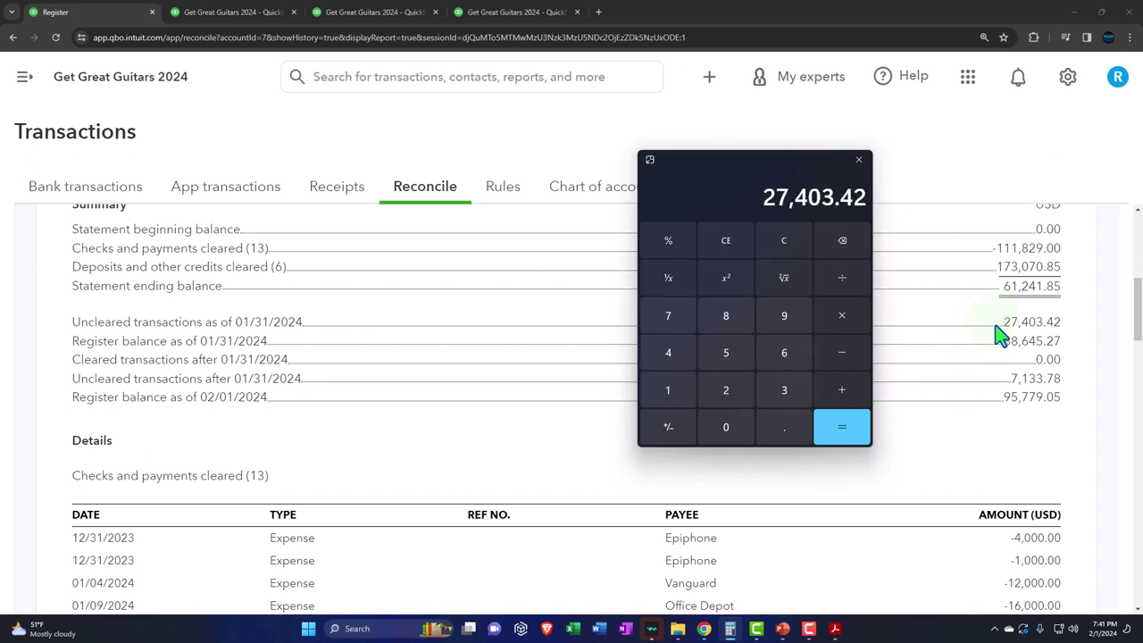
Compare the Balance Sheet's January 2024 bank balance with the reconciliation report's register balance, and close Calculator
left_click(268, 14)
left_click(741, 197)
left_click_drag(746, 164, 392, 211)
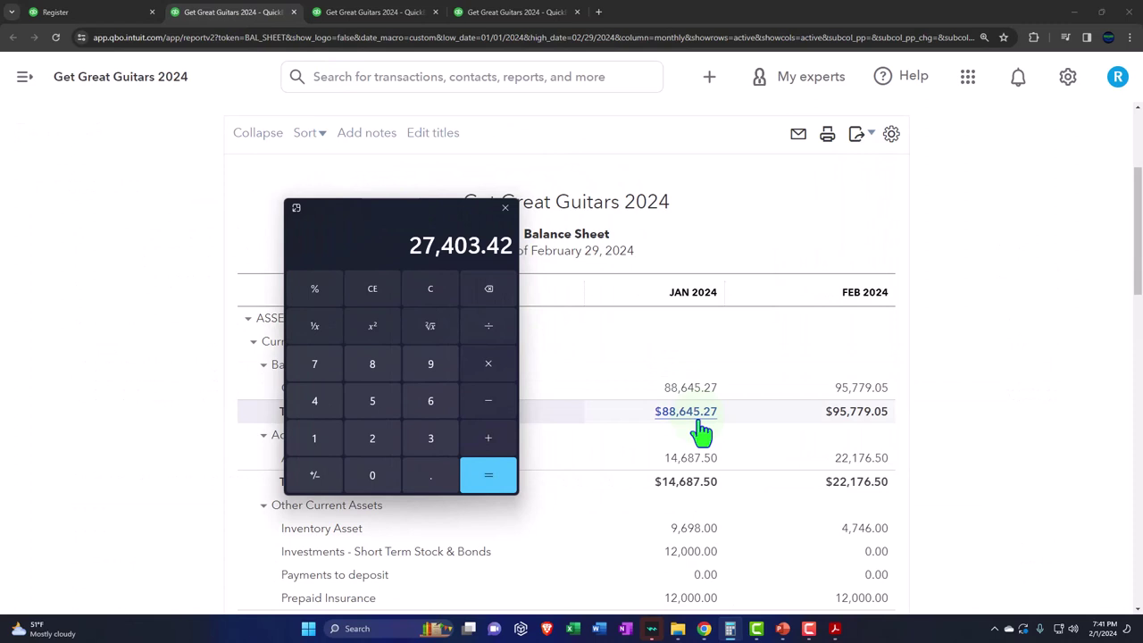
left_click(132, 16)
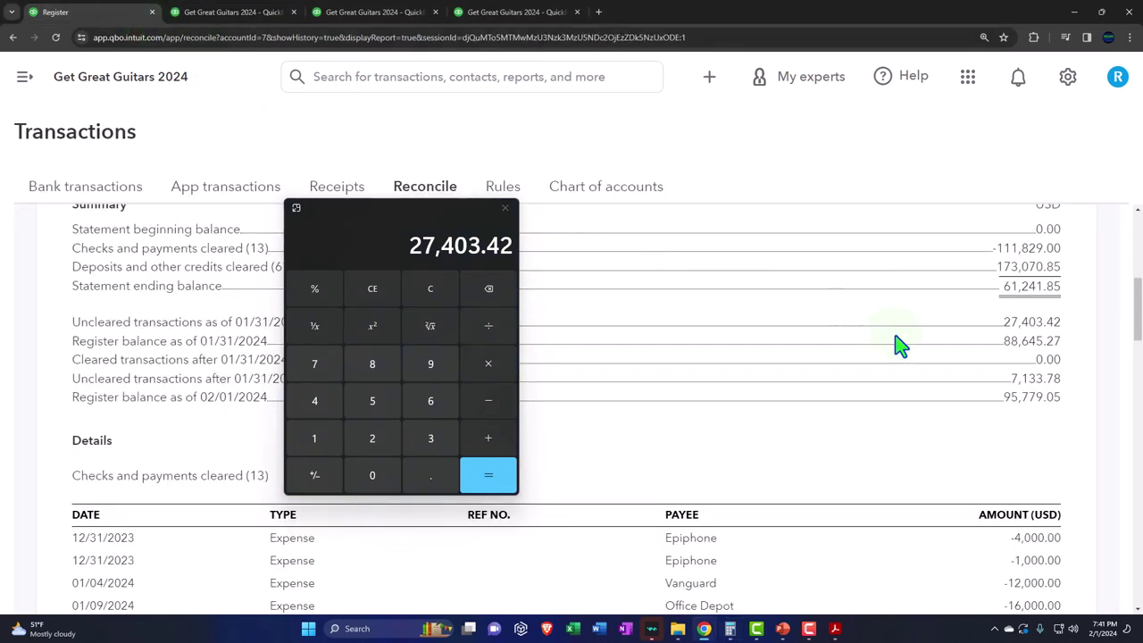
left_click(505, 207)
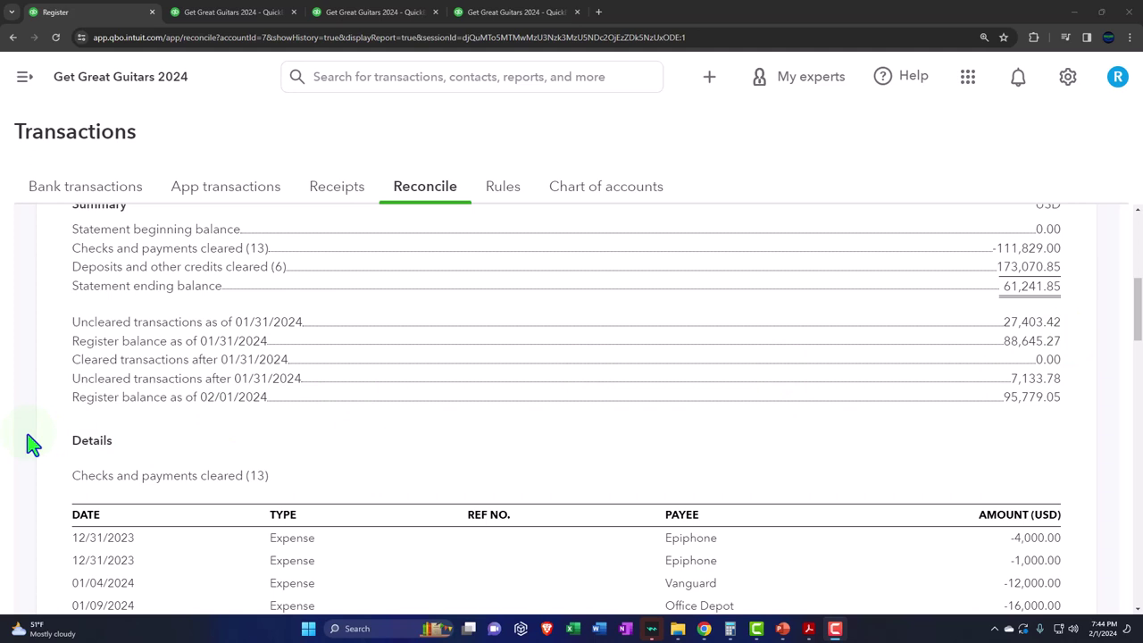
Compare the reconciliation report's cleared checks and payments with the checks and withdrawals in Bank Stmt Jan.pdf in Acrobat
scroll(33, 445, "down", 2)
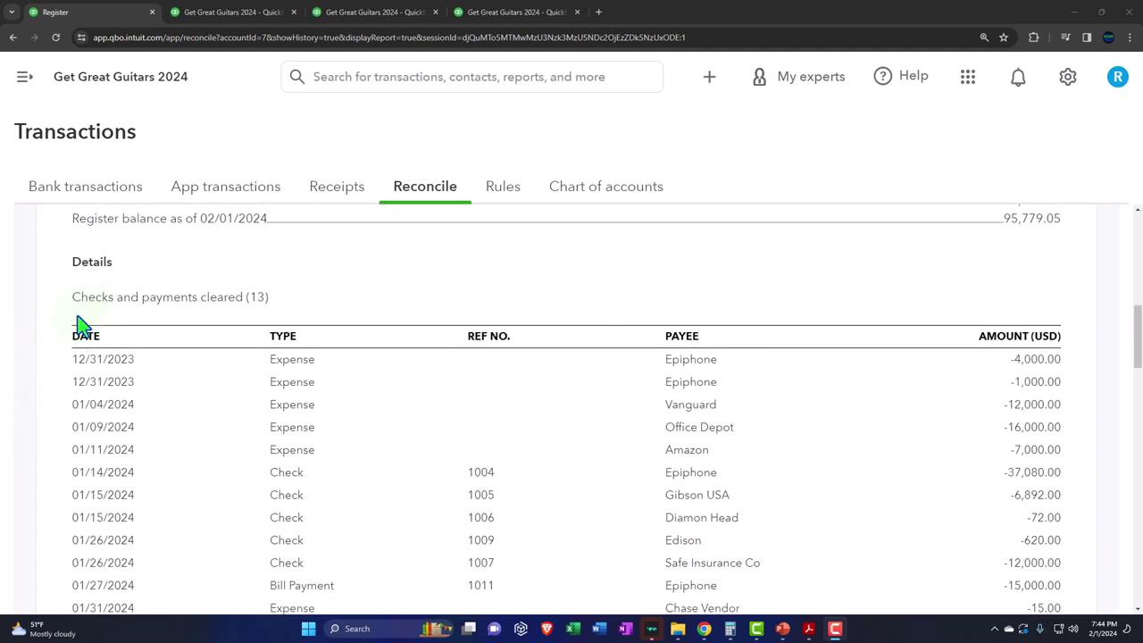
scroll(62, 331, "down", 1)
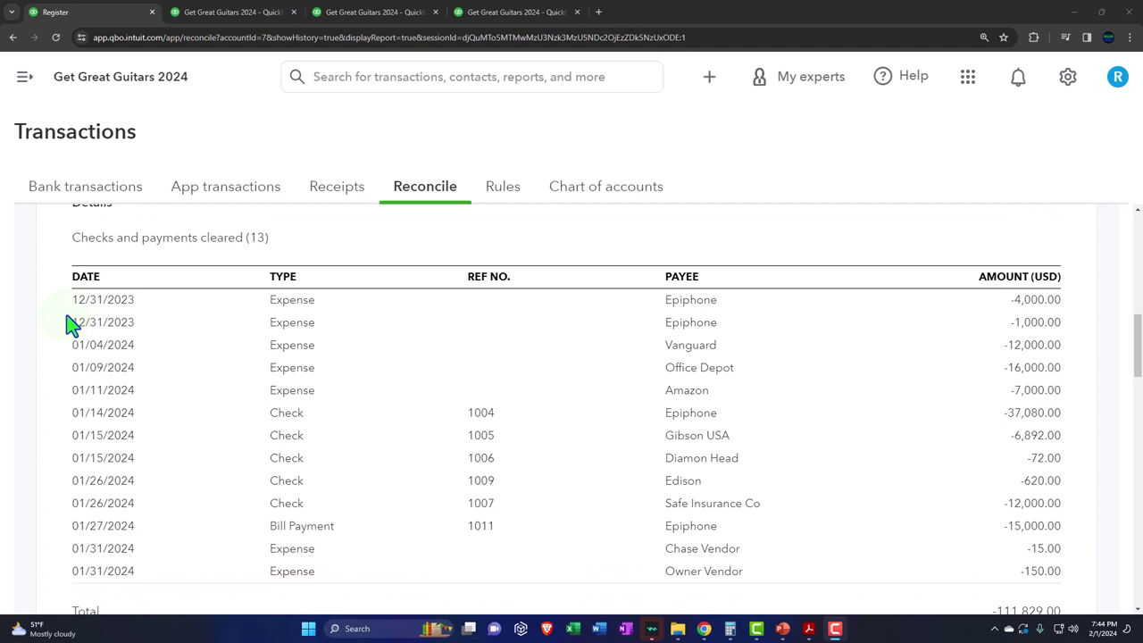
scroll(68, 323, "down", 1)
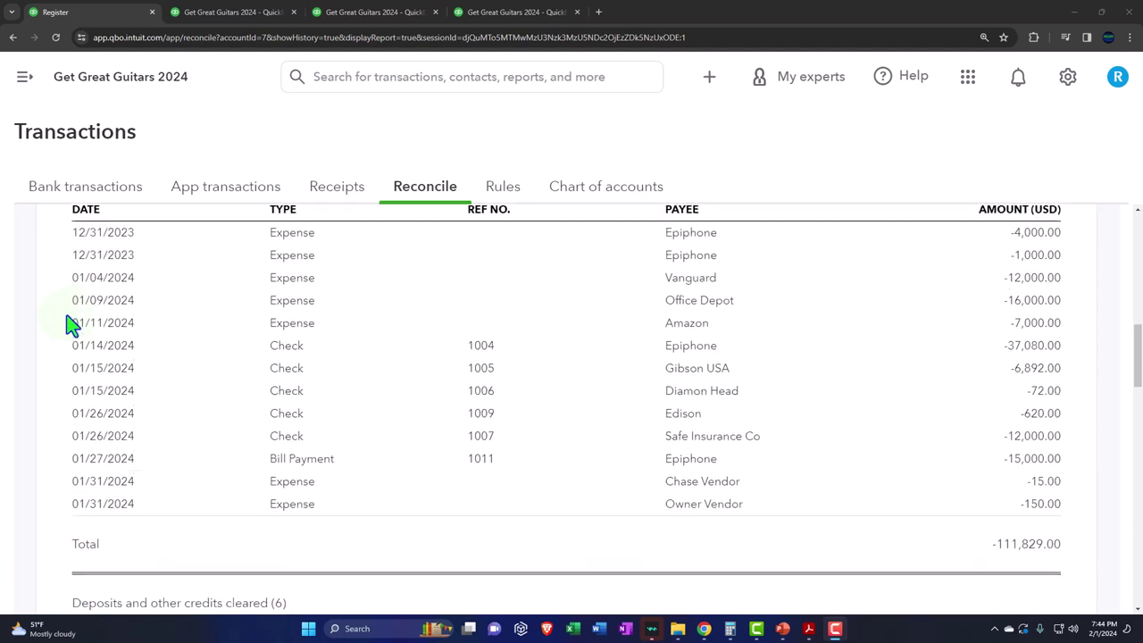
mouse_move(809, 628)
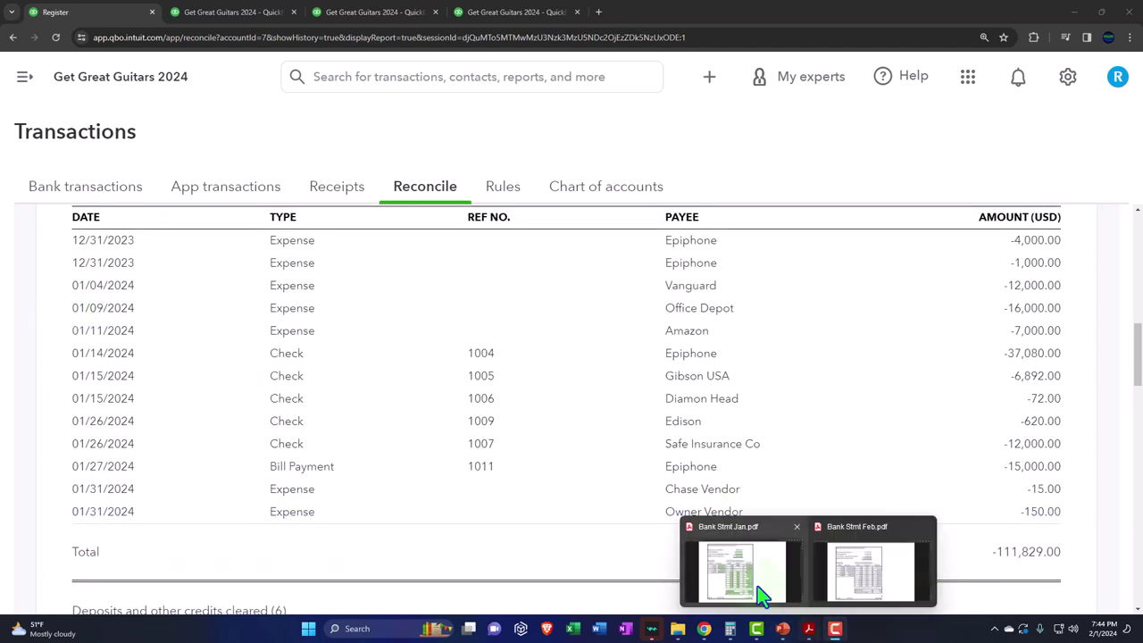
left_click(757, 586)
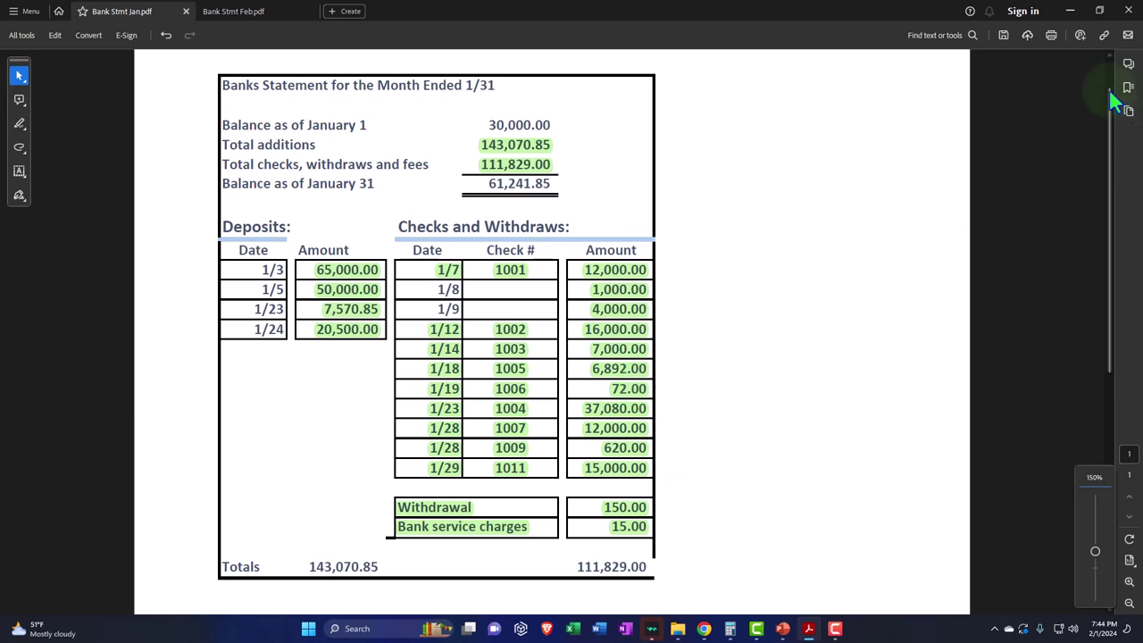
left_click(1071, 12)
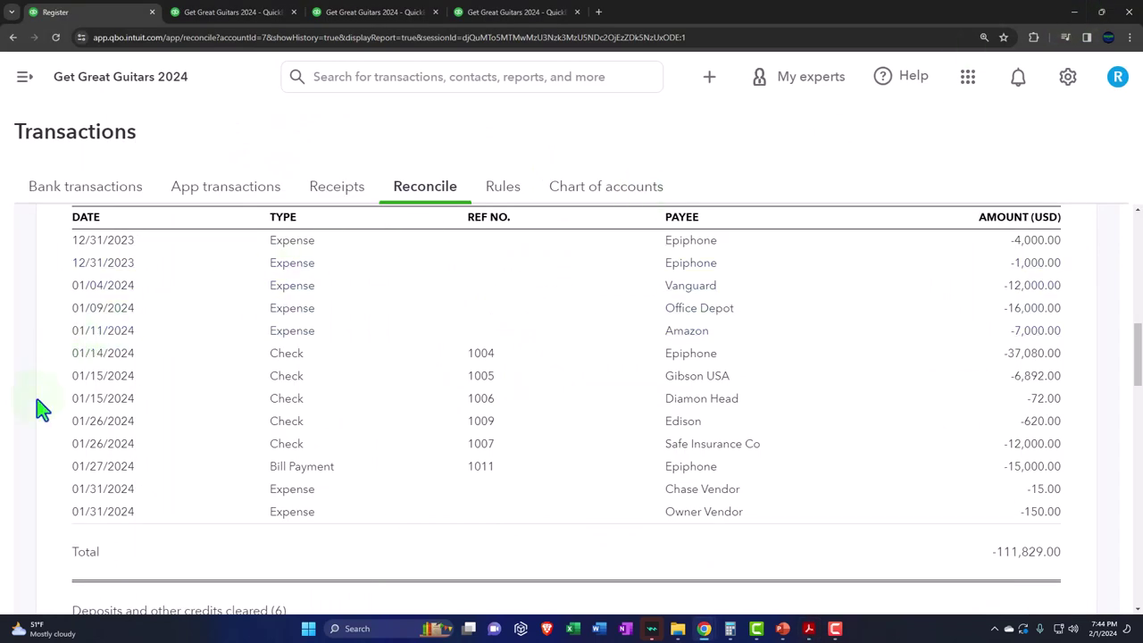
Compare the reconciliation report's cleared deposits and other credits with the deposits in Bank Stmt Jan.pdf in Acrobat
scroll(42, 409, "down", 3)
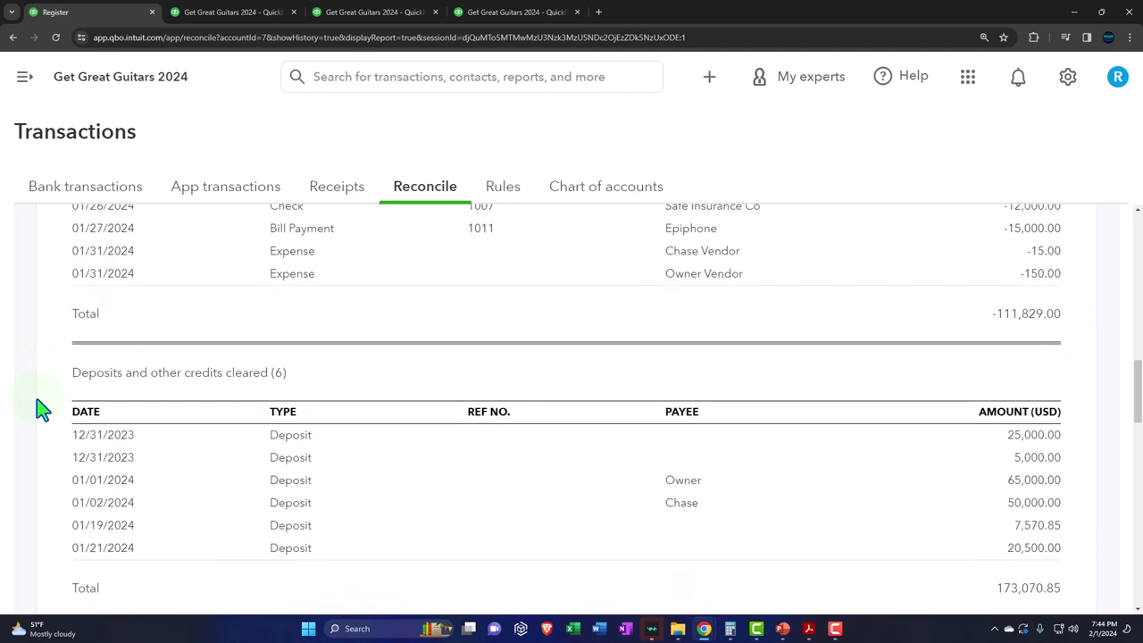
scroll(42, 409, "down", 1)
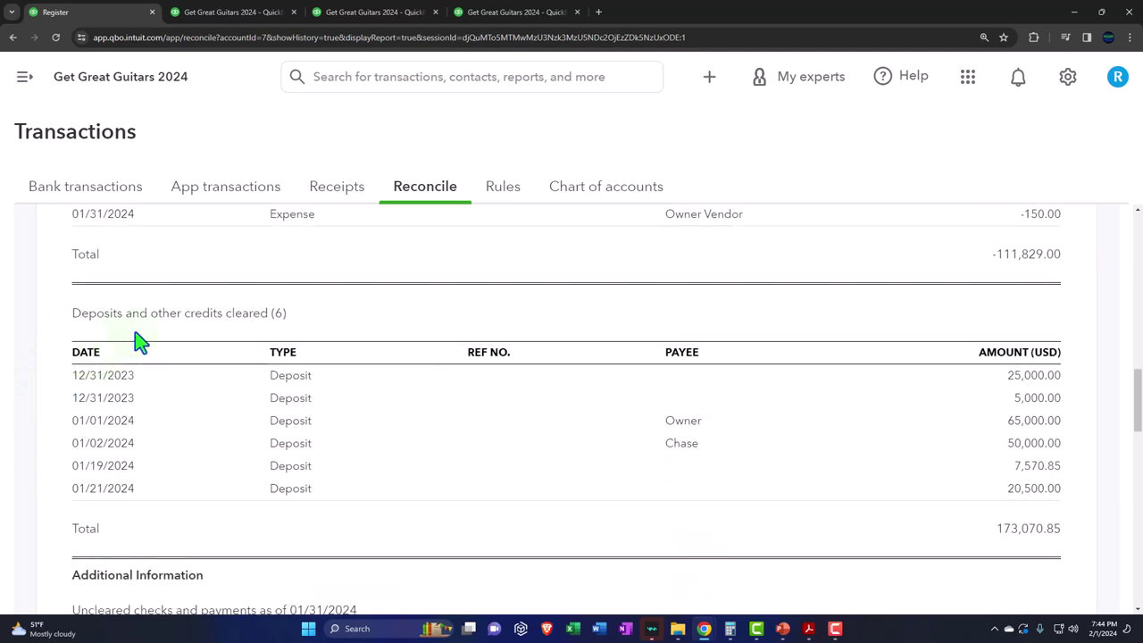
scroll(138, 342, "down", 1)
mouse_move(807, 629)
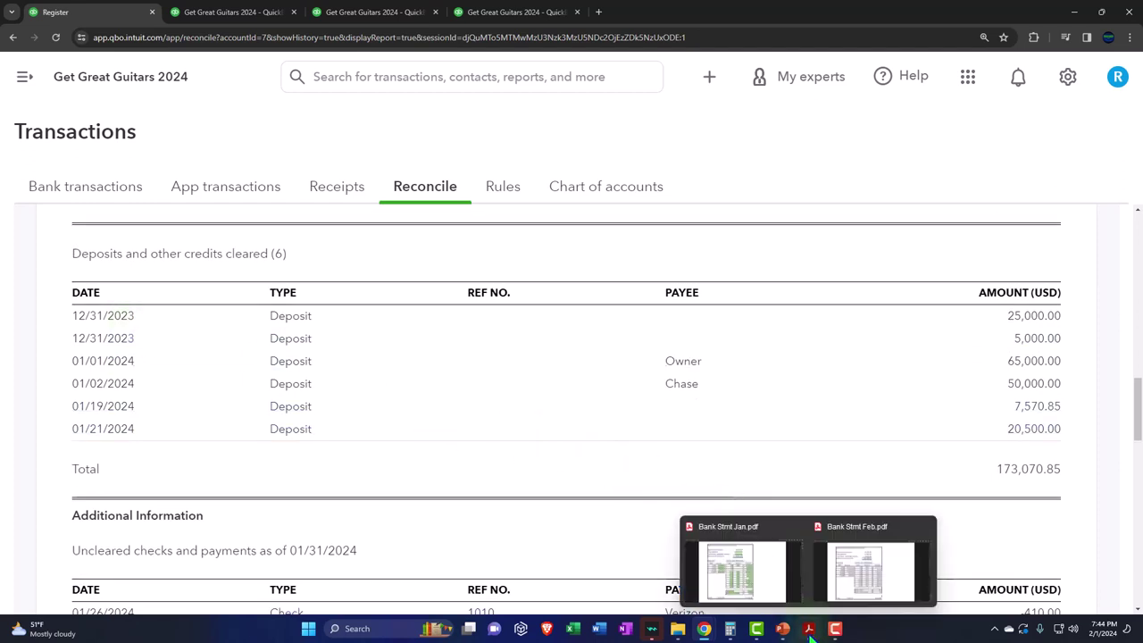
left_click(749, 582)
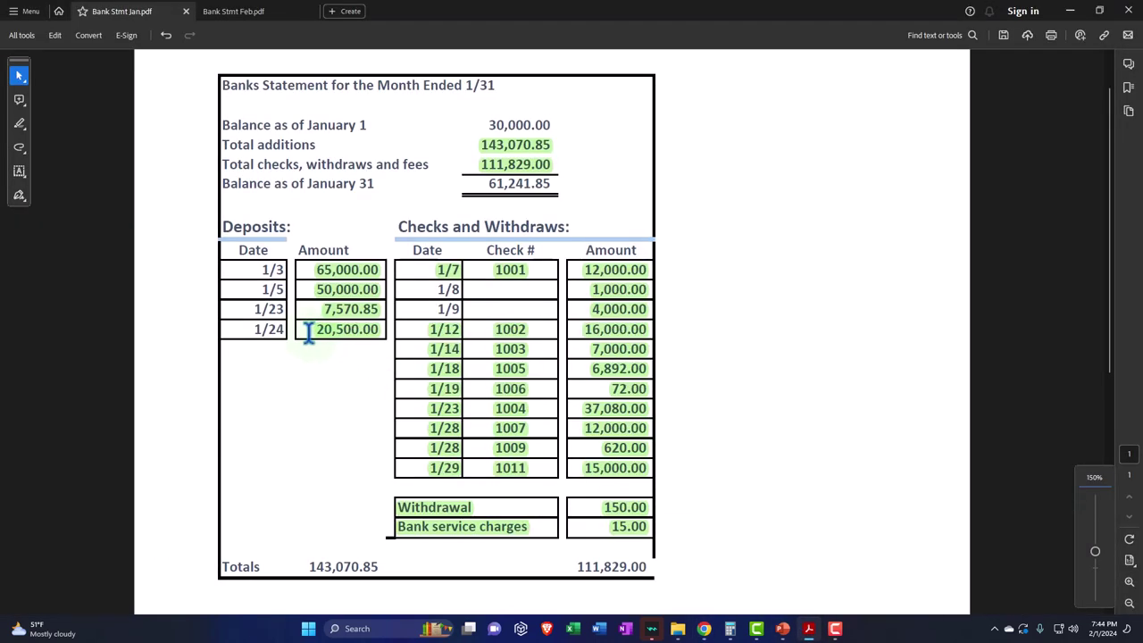
left_click(1070, 10)
Review the report's uncleared payments and deposits as of 01/31/2024, and calculate their totals' difference, 34,072.50 minus 6,669.08, in Calculator
scroll(221, 425, "down", 3)
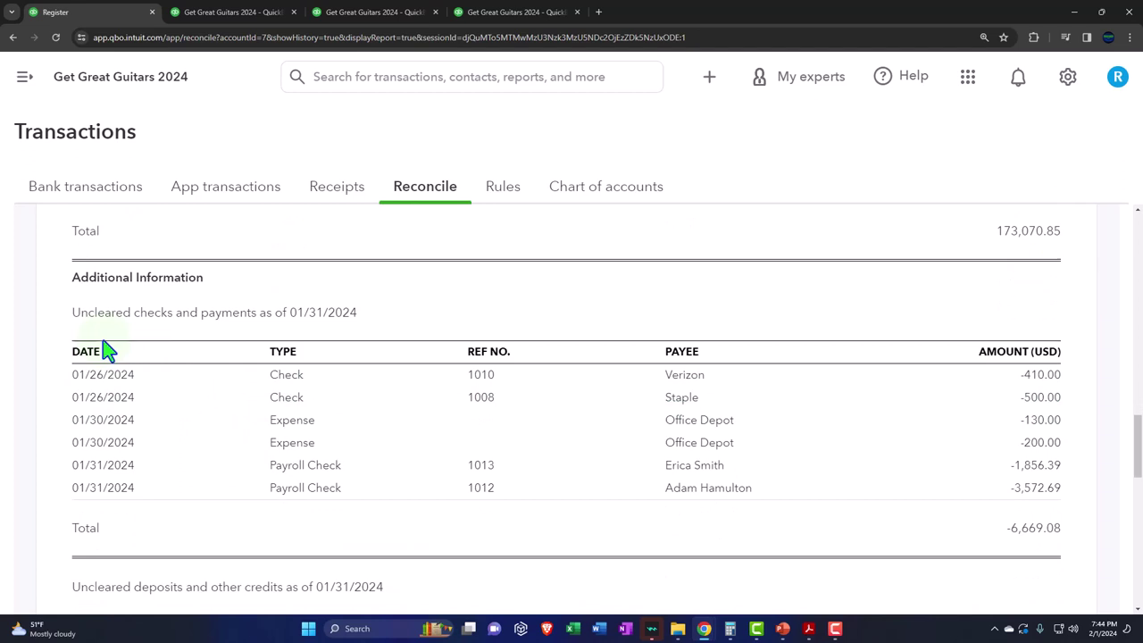
scroll(103, 348, "down", 1)
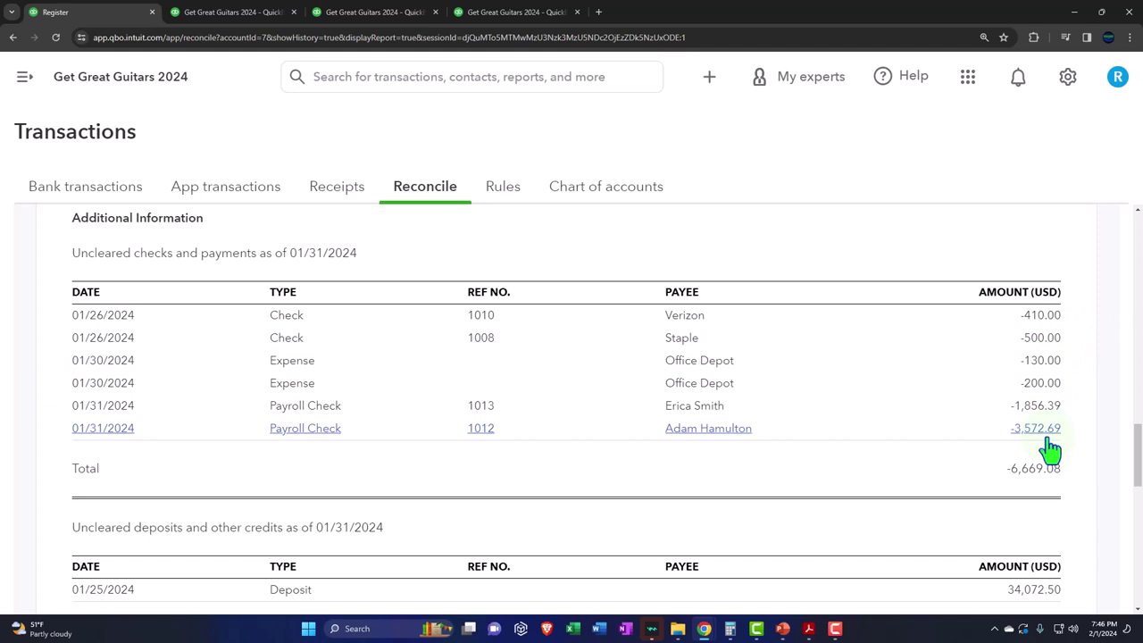
scroll(1050, 451, "down", 1)
scroll(1050, 451, "down", 3)
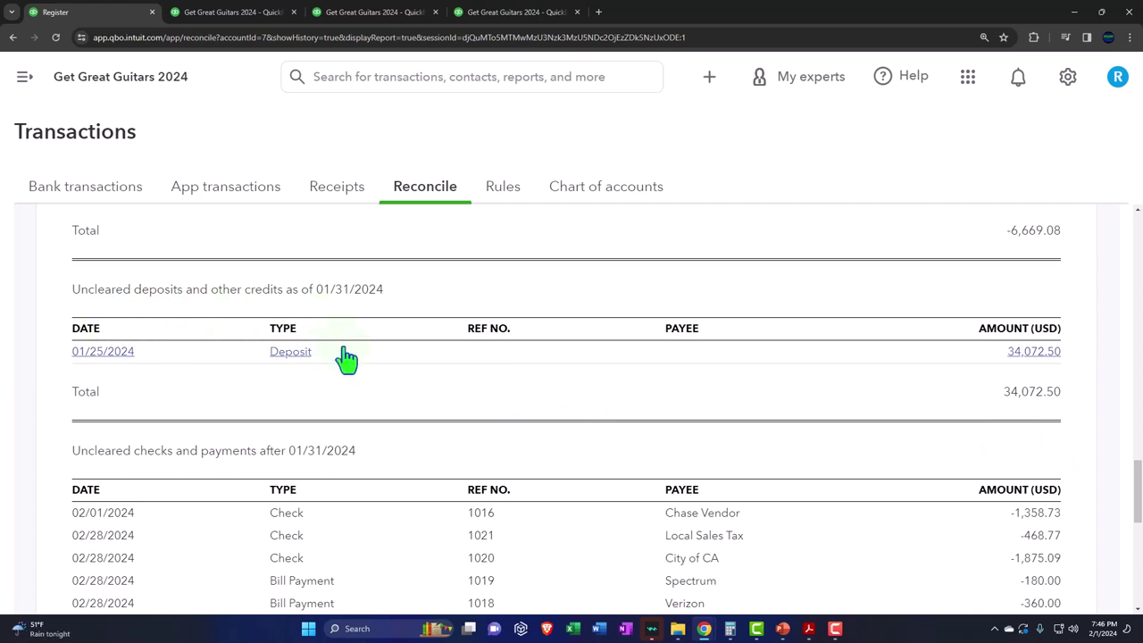
scroll(365, 372, "up", 1)
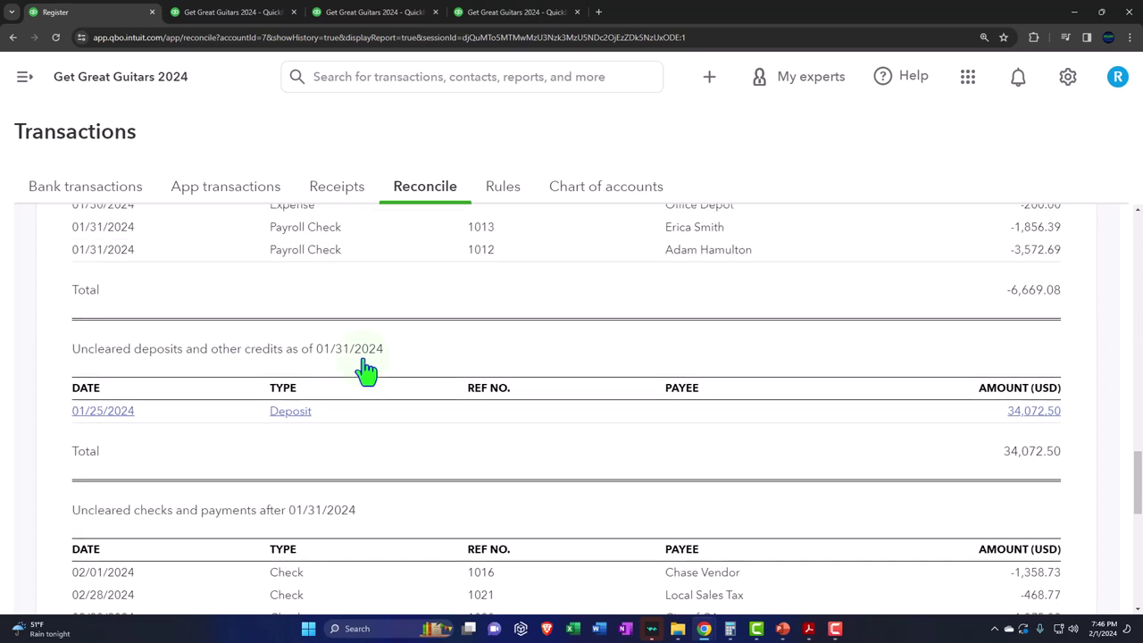
key("alt+Tab")
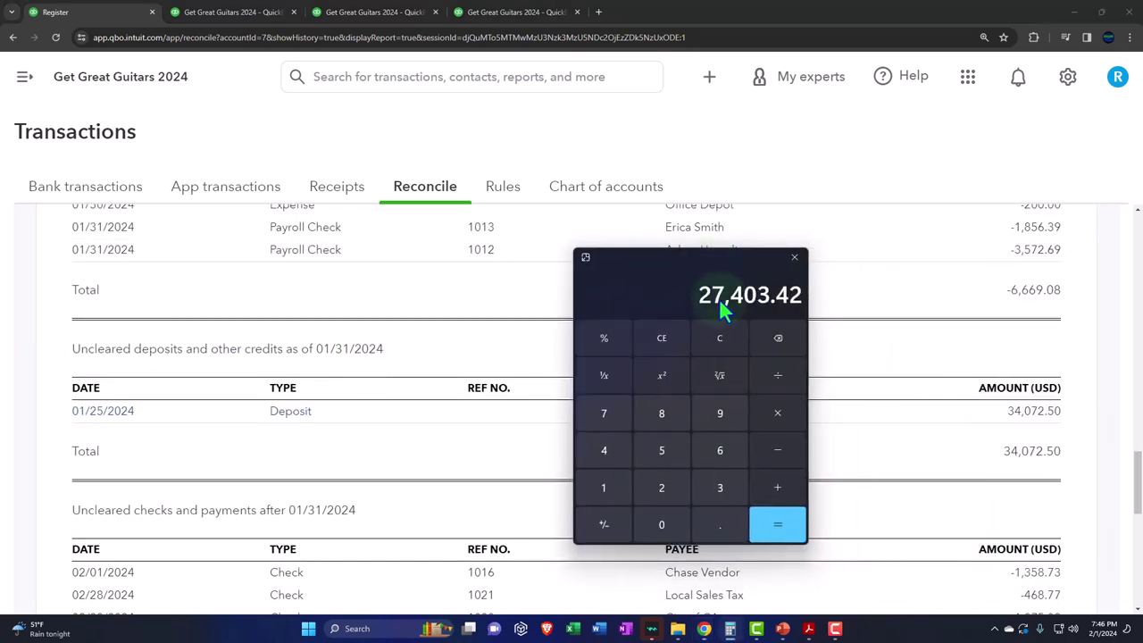
left_click(719, 338)
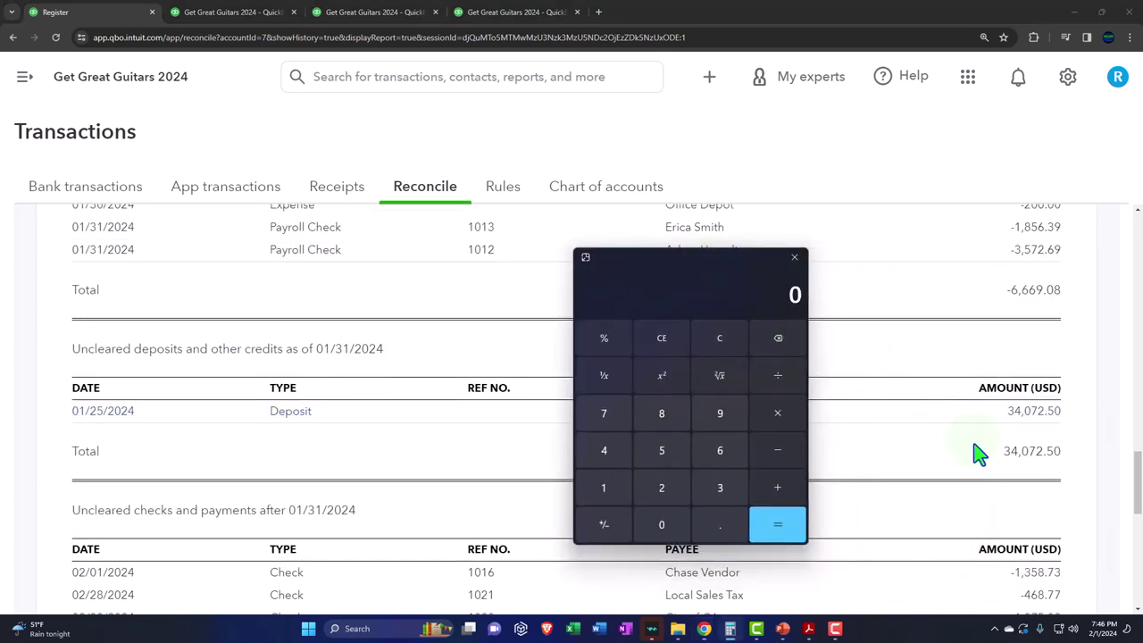
type("34072.5")
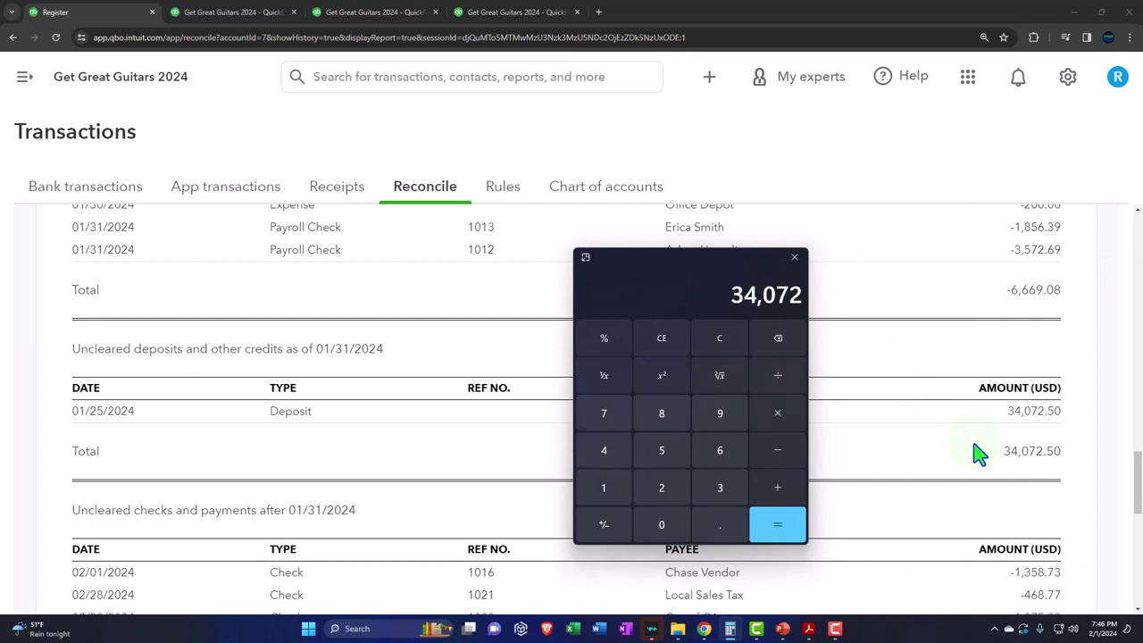
type("6669.08")
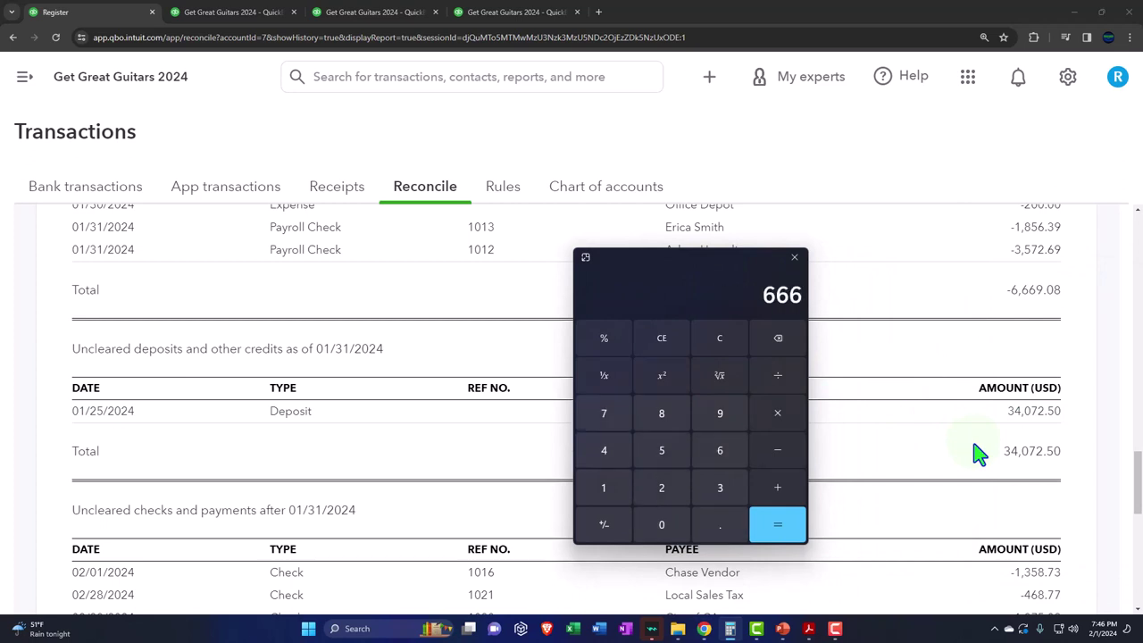
key("Return")
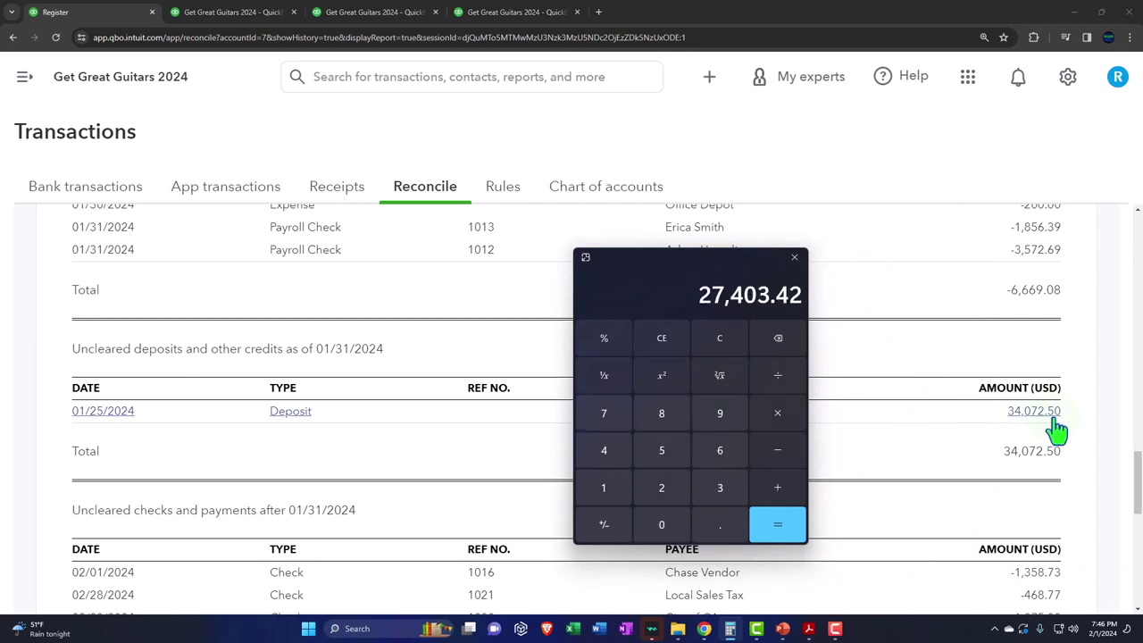
Compare the calculated difference with the uncleared transactions as of 01/31/2024 in the report summary
scroll(880, 299, "up", 8)
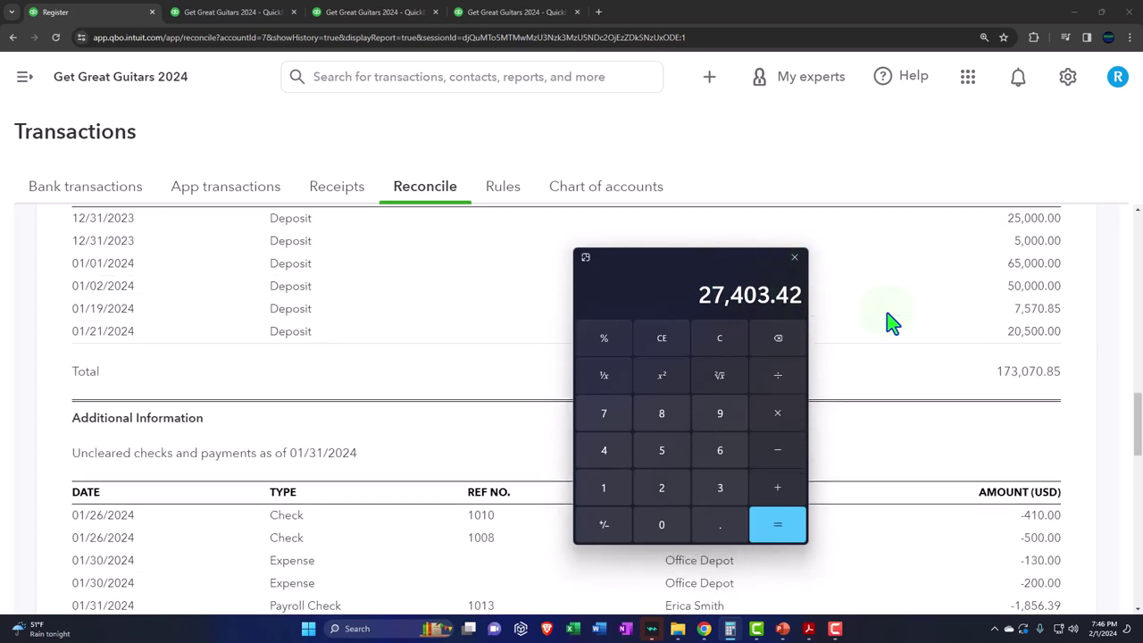
scroll(889, 323, "up", 10)
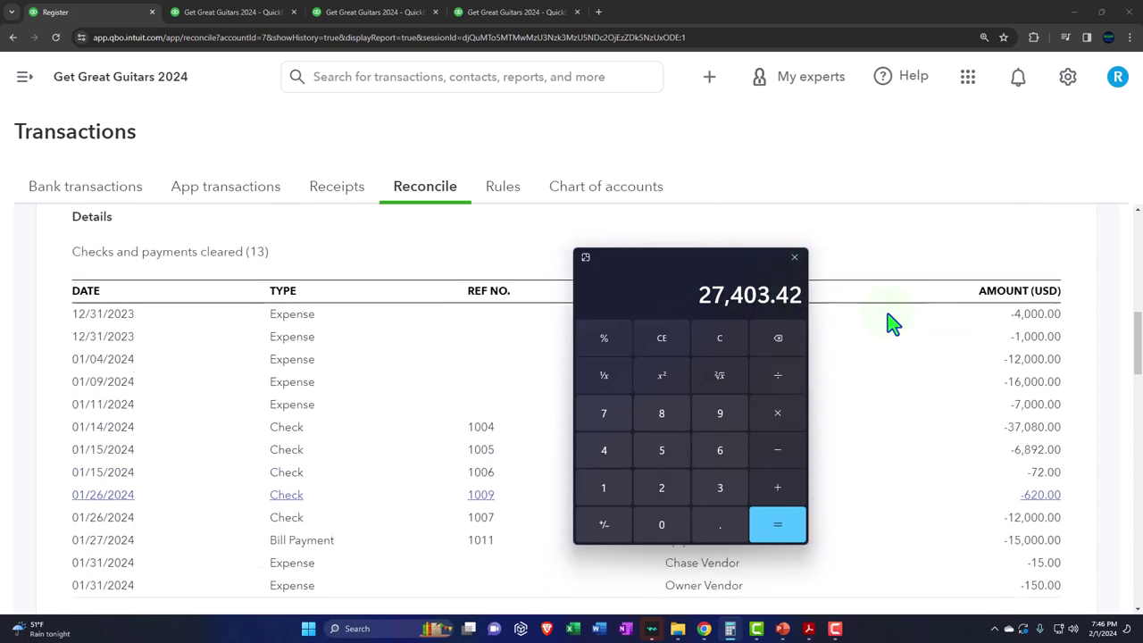
scroll(890, 323, "down", 1)
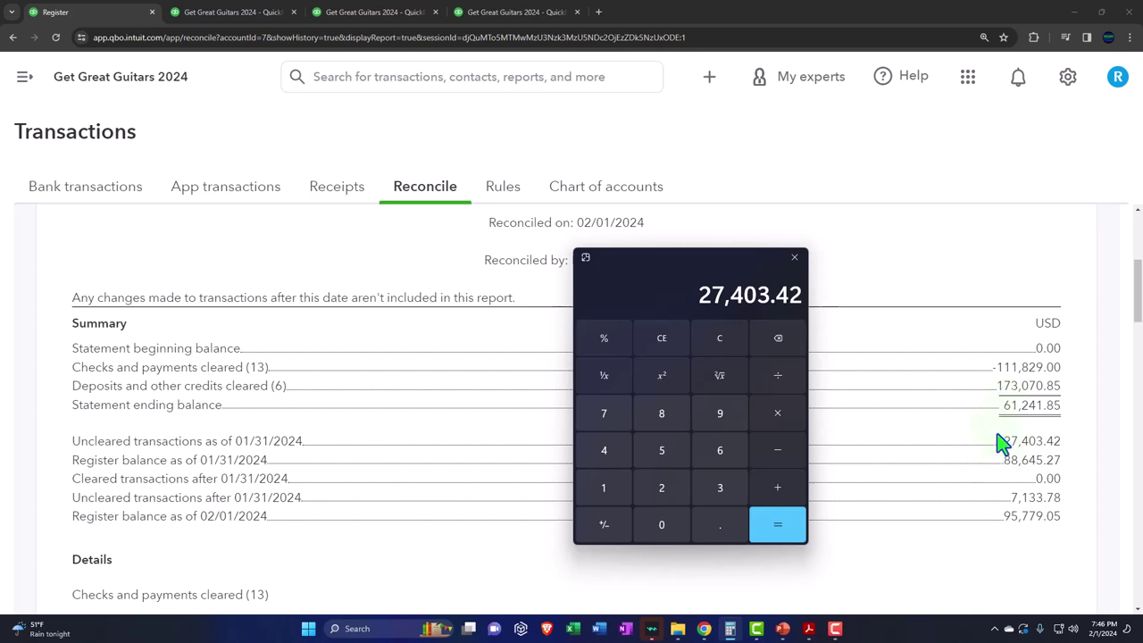
scroll(983, 446, "down", 5)
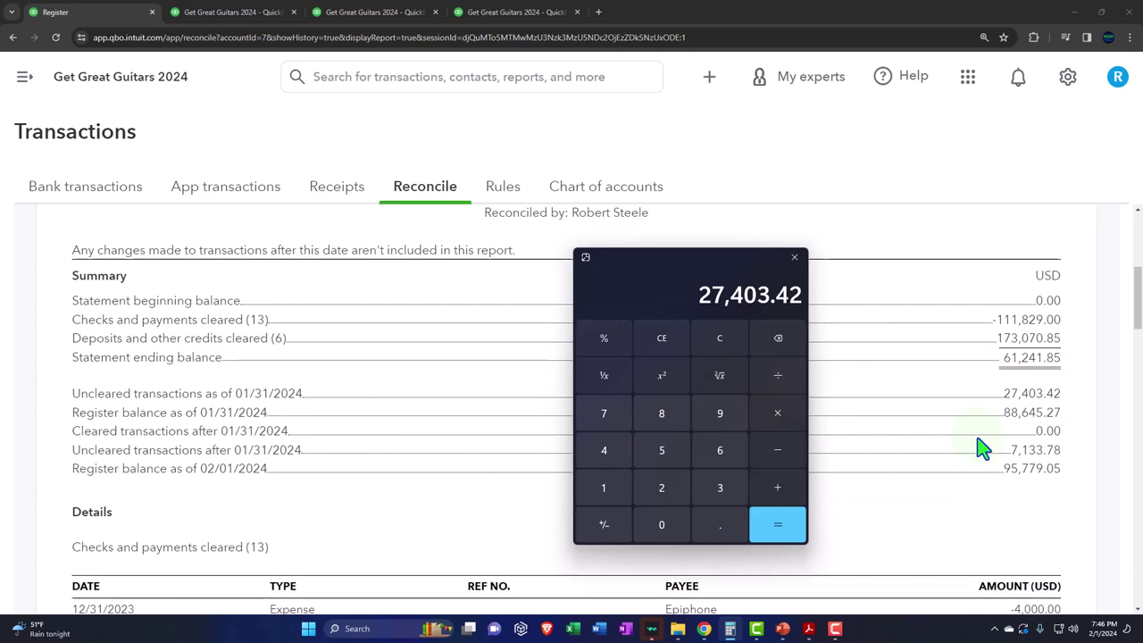
scroll(983, 447, "up", 1)
scroll(179, 416, "up", 1)
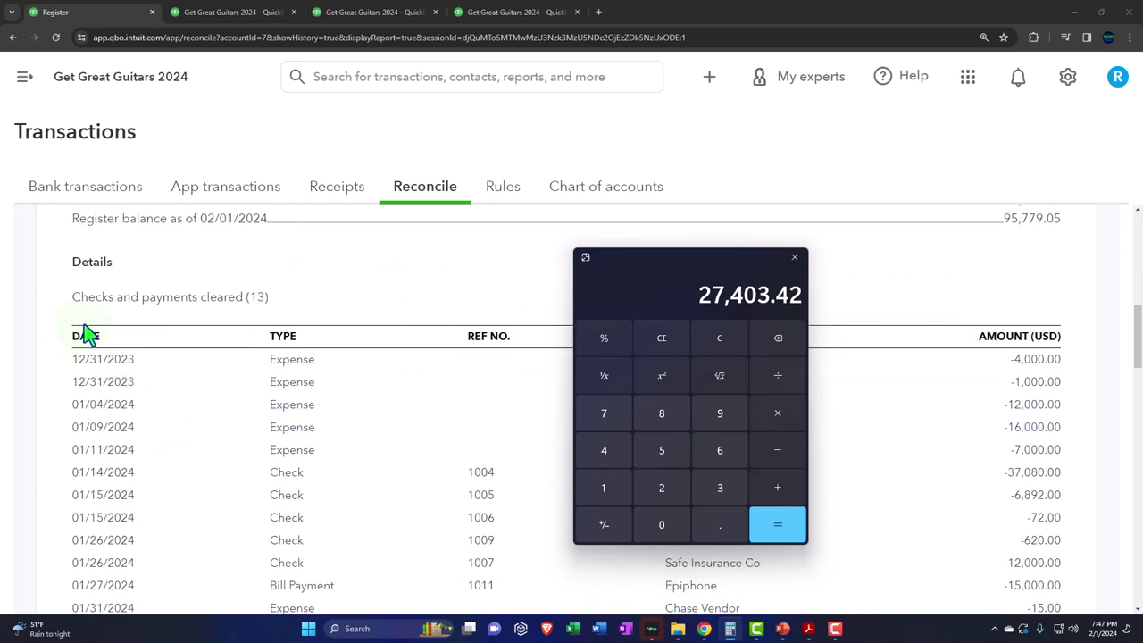
Examine the report's cleared deposits, uncleared transactions as of 01/31/2024, and uncleared checks and payments after 01/31/2024
scroll(85, 334, "down", 5)
scroll(122, 319, "down", 2)
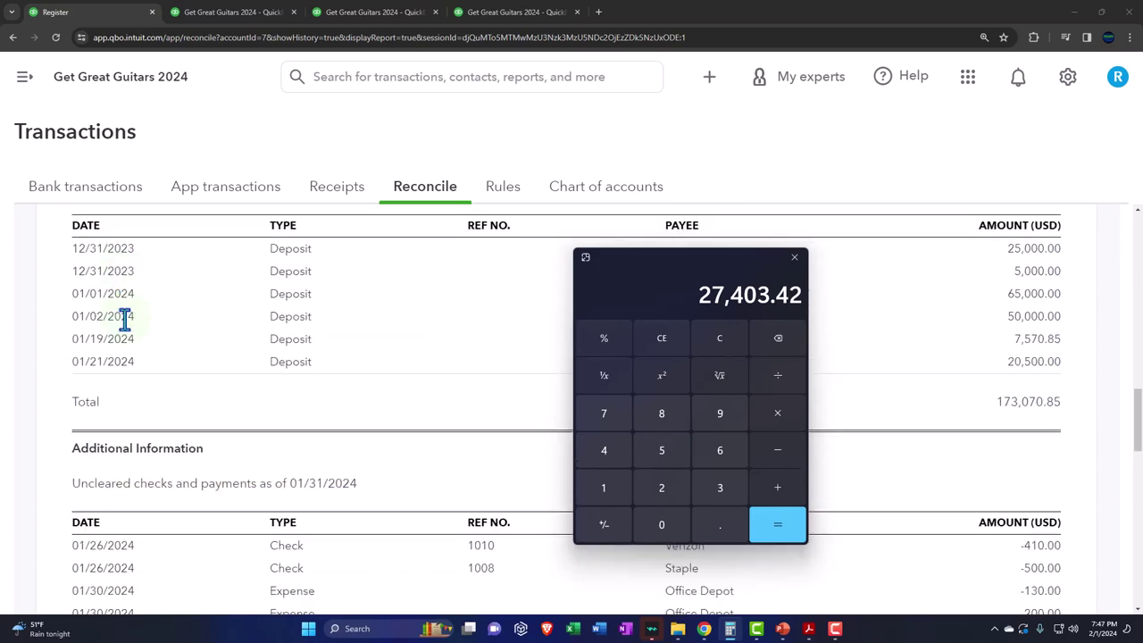
scroll(124, 319, "down", 4)
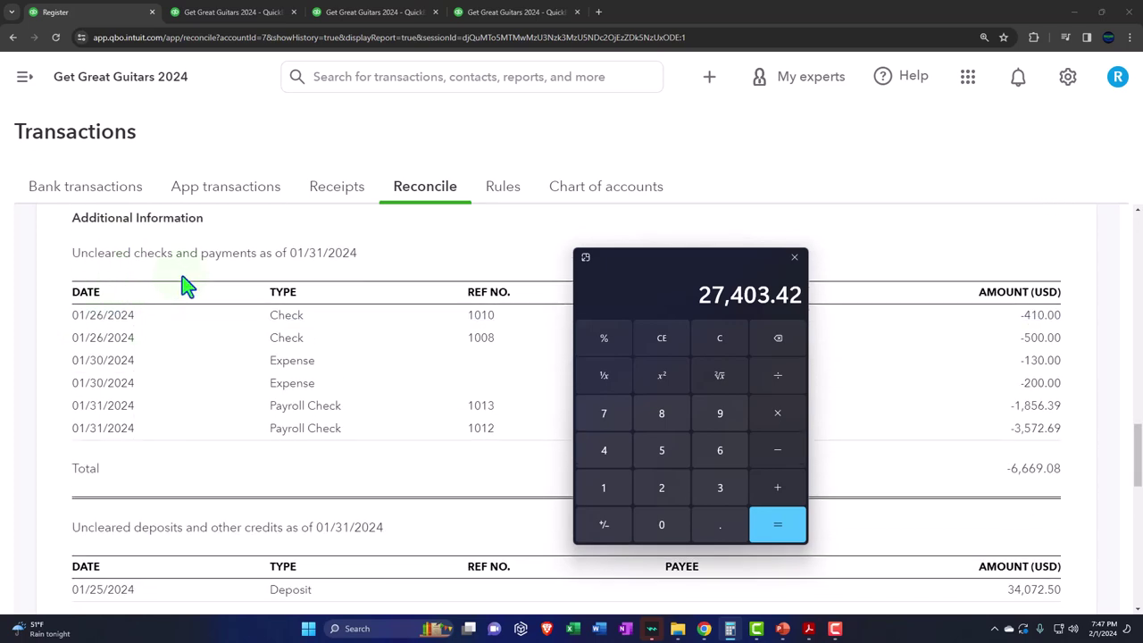
scroll(184, 286, "down", 2)
scroll(154, 406, "down", 2)
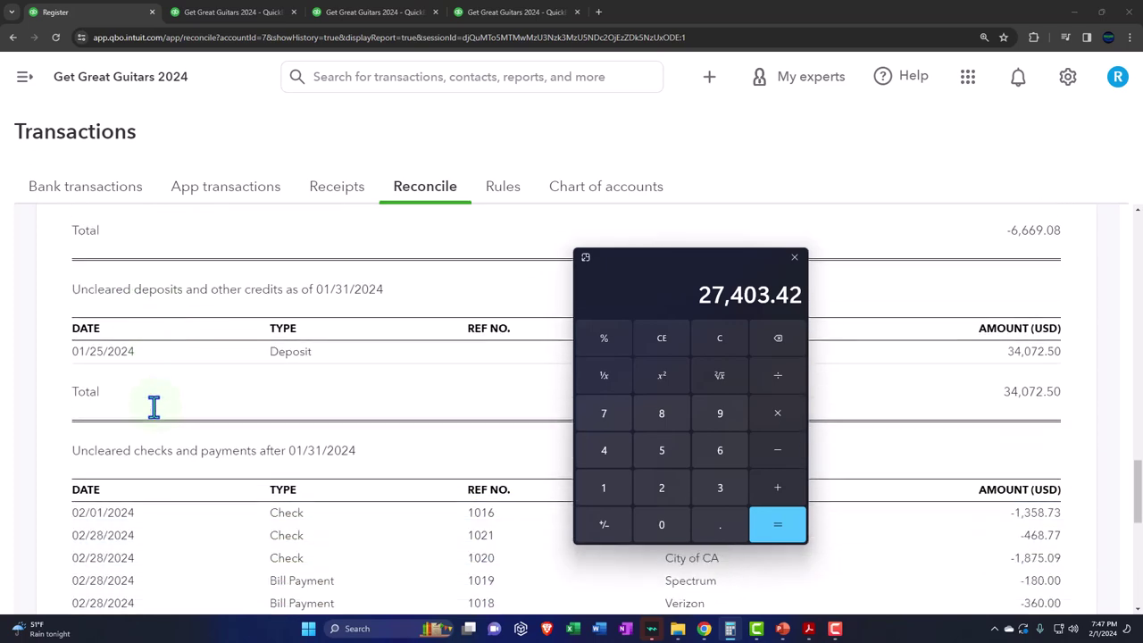
scroll(154, 406, "down", 3)
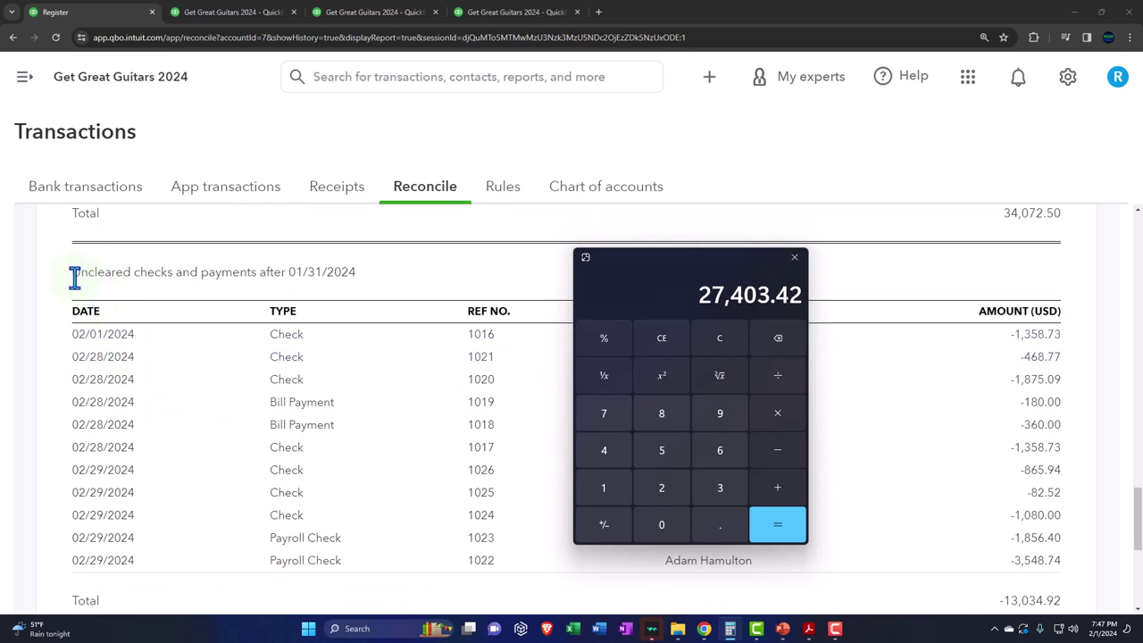
Review the report's uncleared payments and uncleared deposits dated after 01/31/2024, and close Calculator
scroll(75, 278, "down", 1)
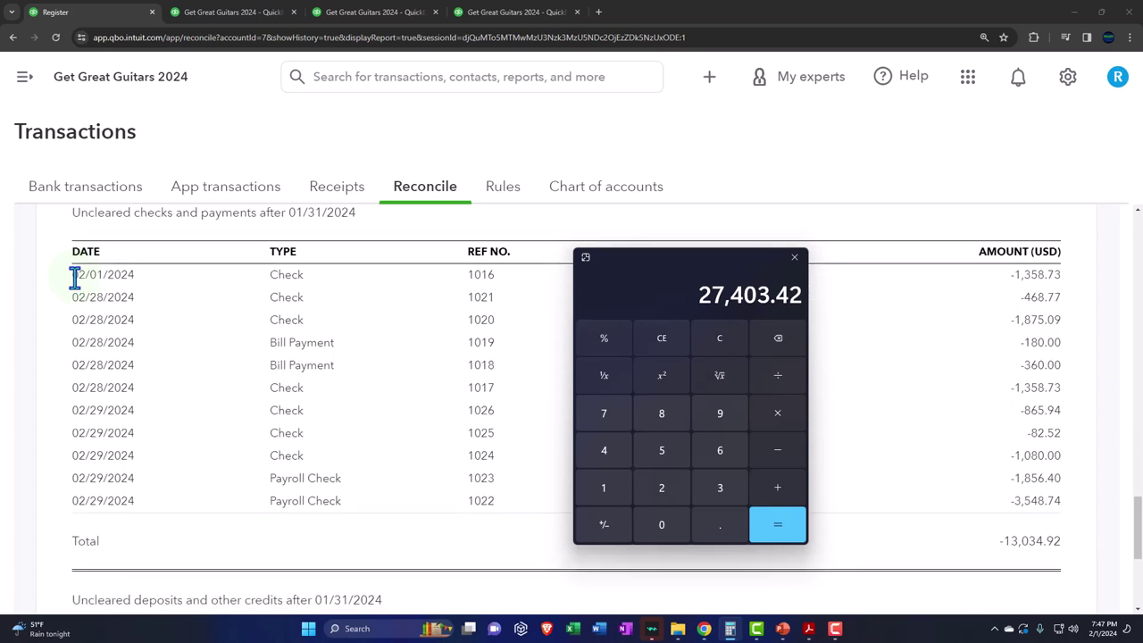
scroll(75, 278, "down", 1)
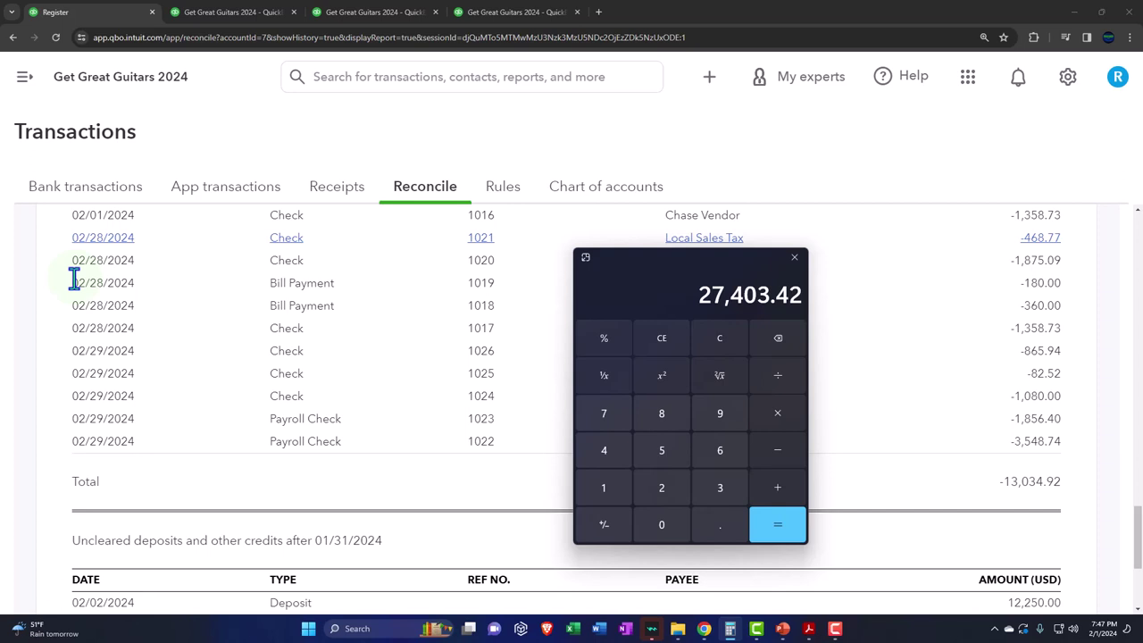
scroll(75, 278, "down", 4)
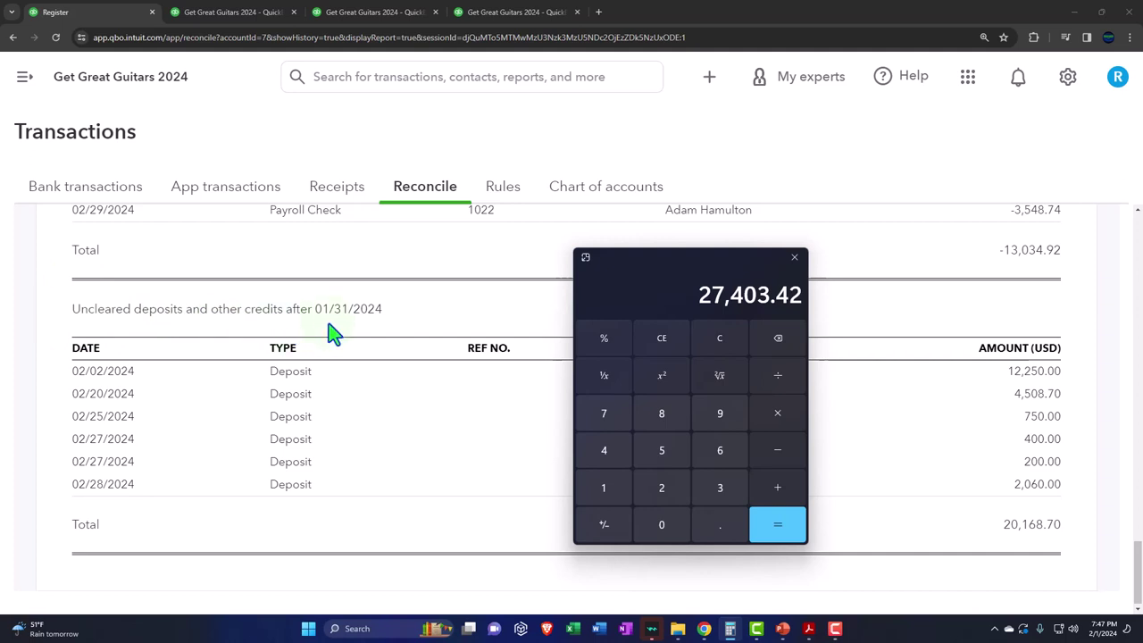
left_click(794, 258)
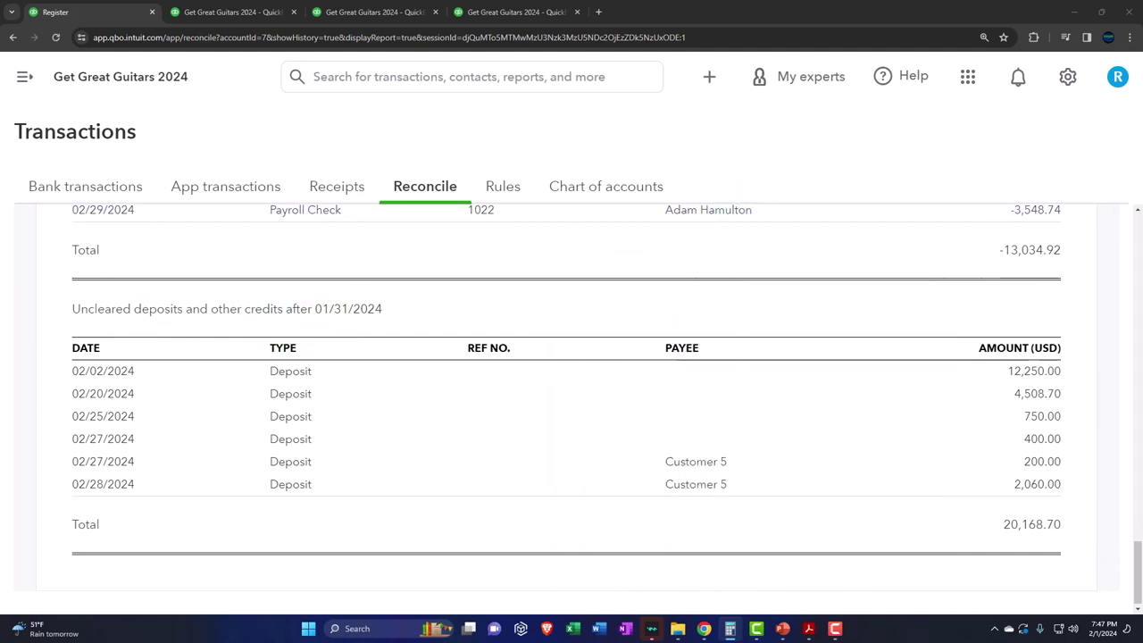
scroll(375, 356, "up", 12)
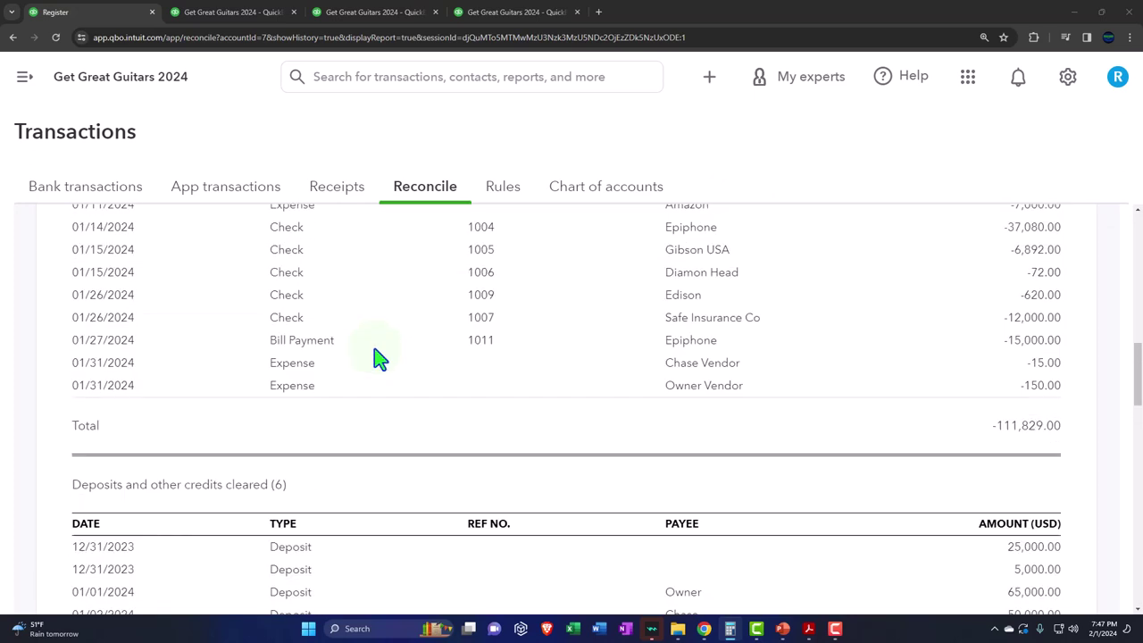
scroll(375, 355, "up", 10)
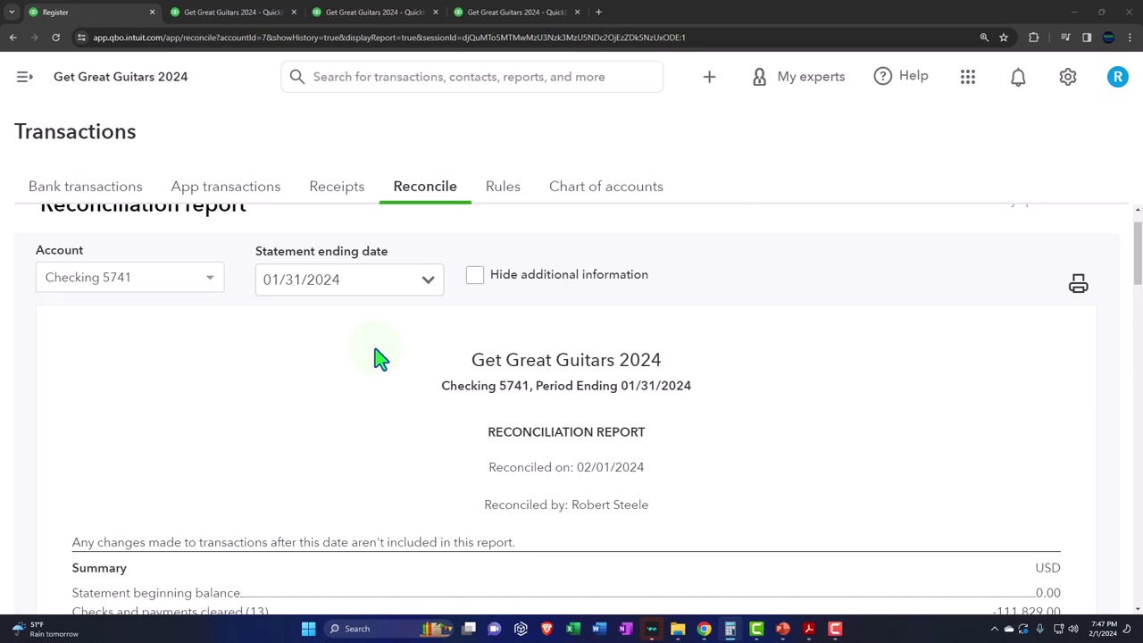
Examine the checking account's January and February 2024 balances on the Balance Sheet
left_click(223, 13)
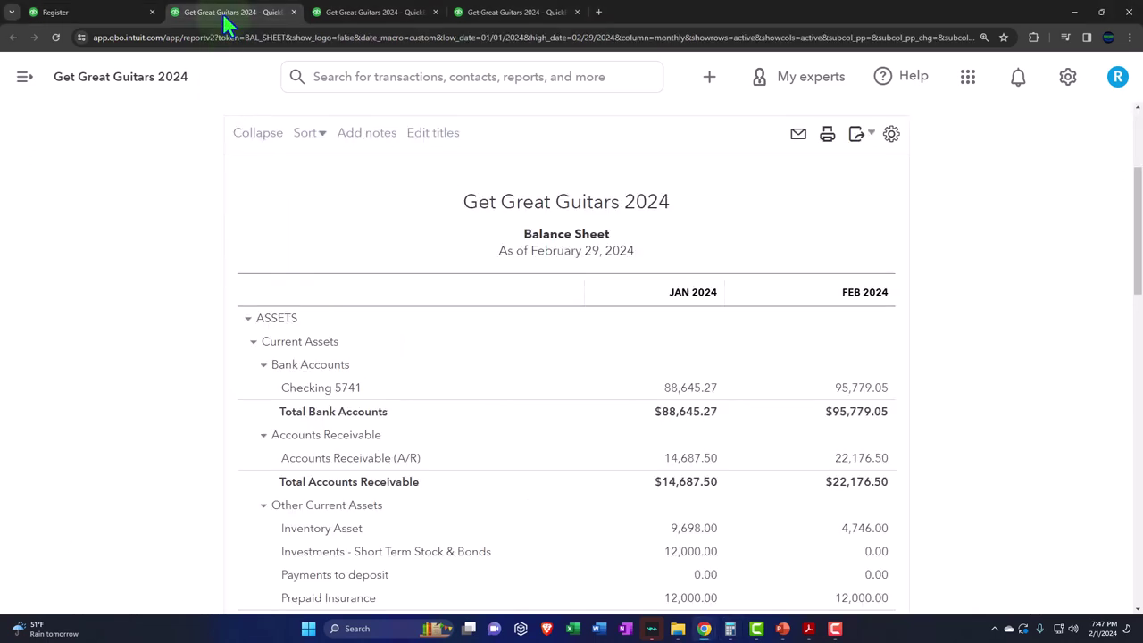
scroll(198, 394, "down", 1)
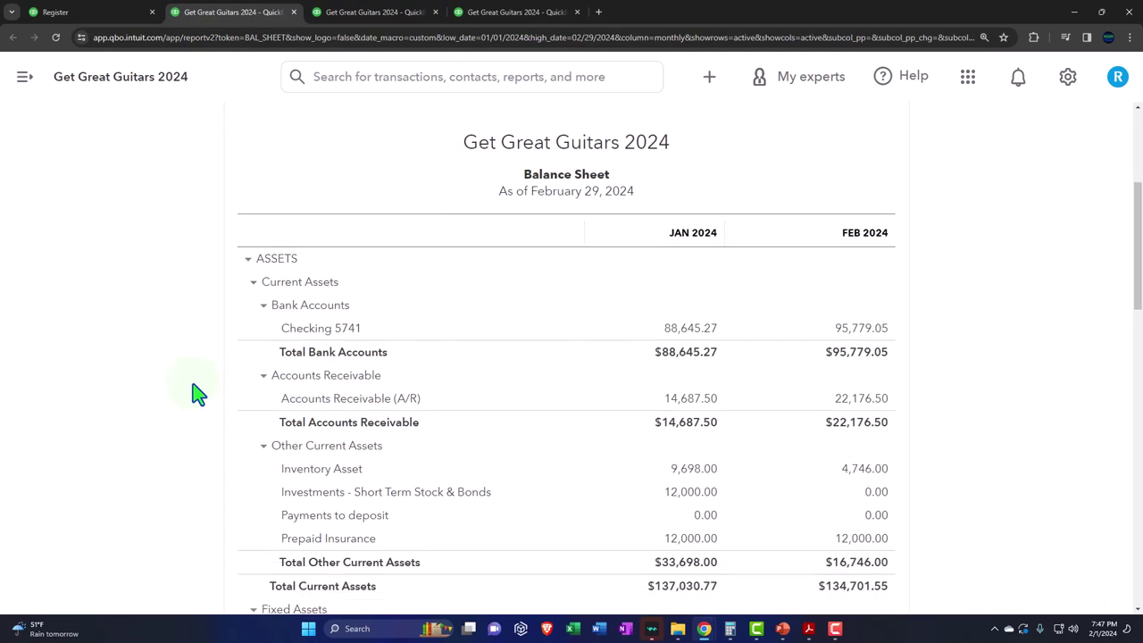
left_click(711, 86)
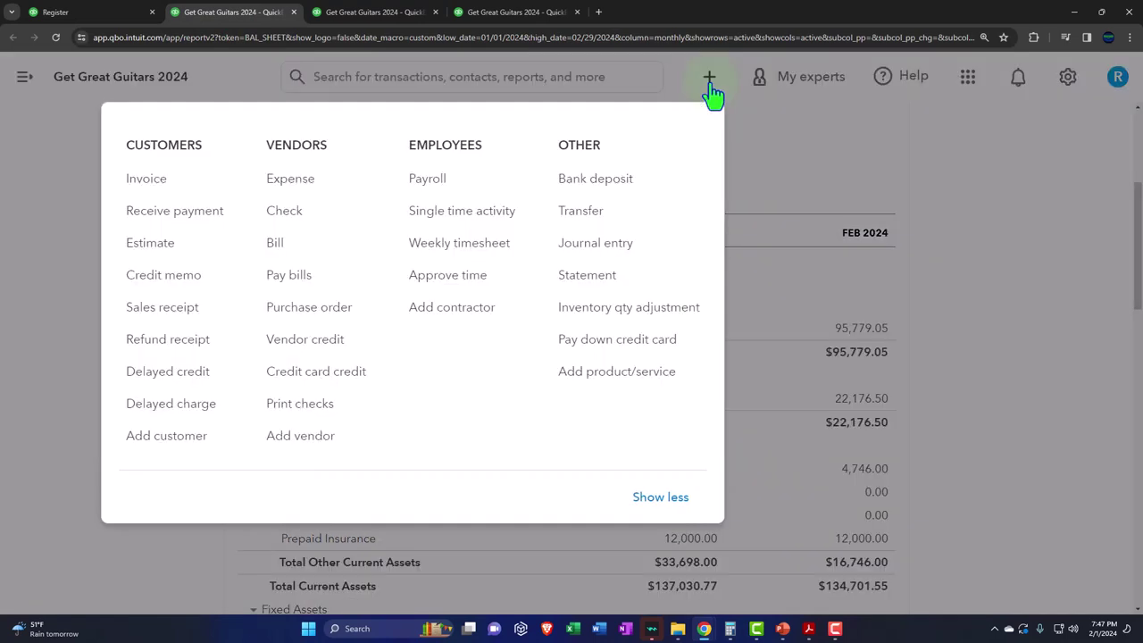
left_click(1015, 205)
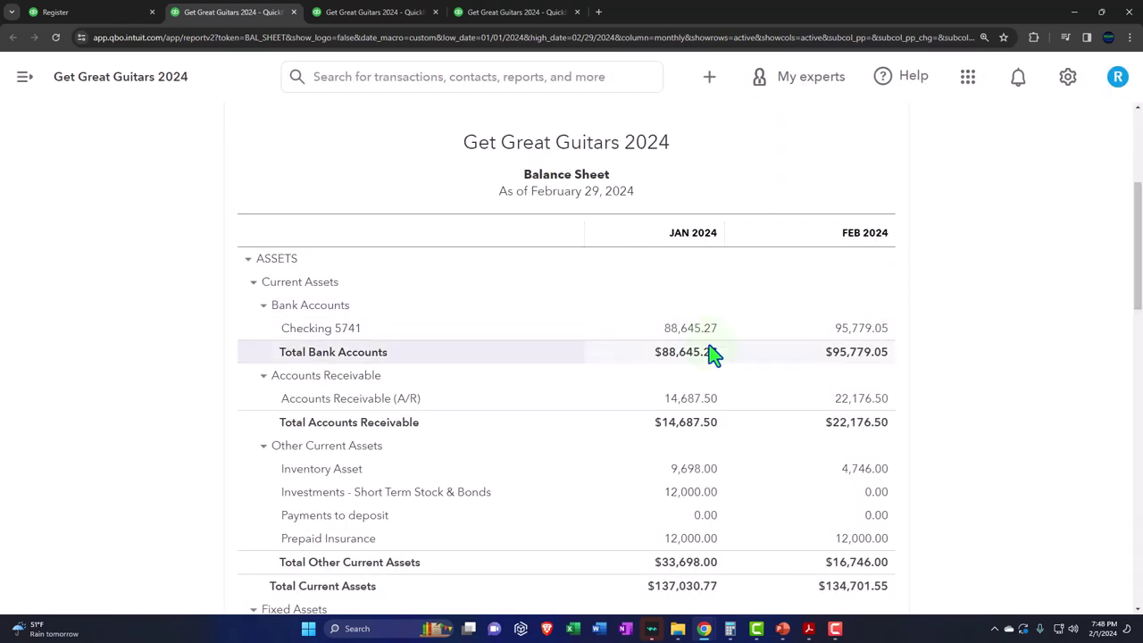
scroll(712, 354, "down", 1)
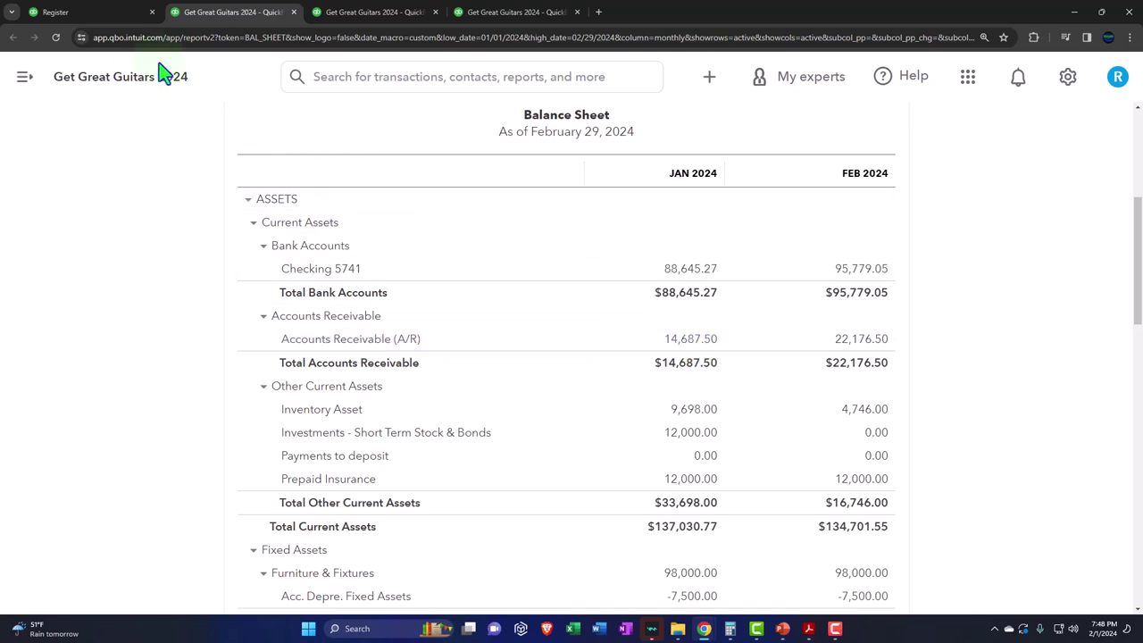
Compare the reconciliation report's register balance as of 01/31/2024 with the January checking balance on the Balance Sheet
left_click(115, 15)
scroll(197, 472, "down", 3)
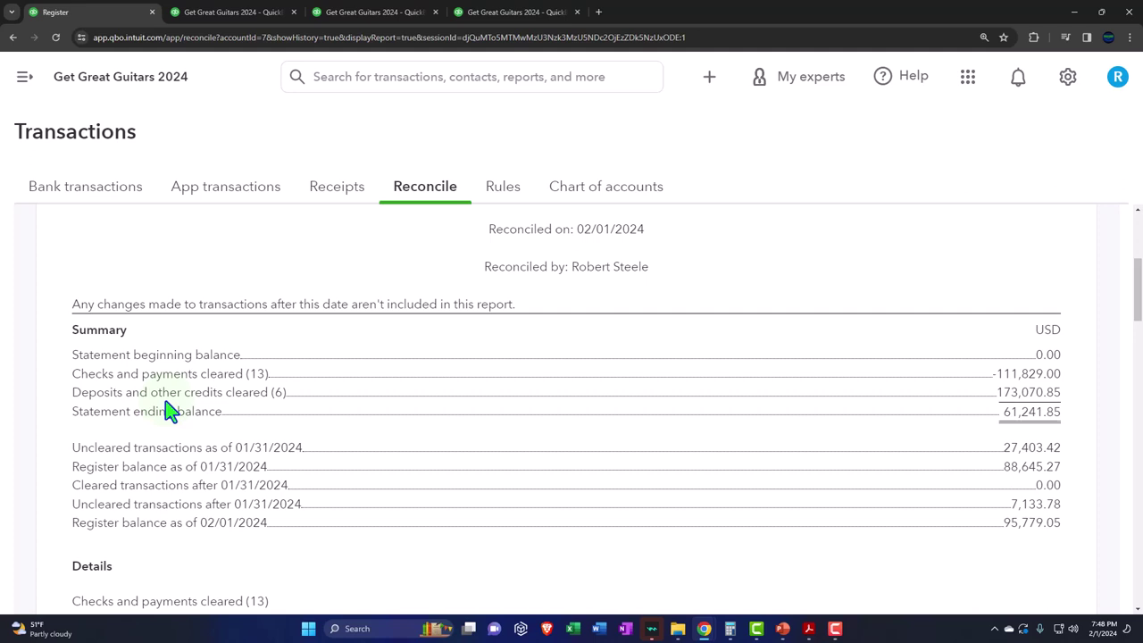
left_click(215, 12)
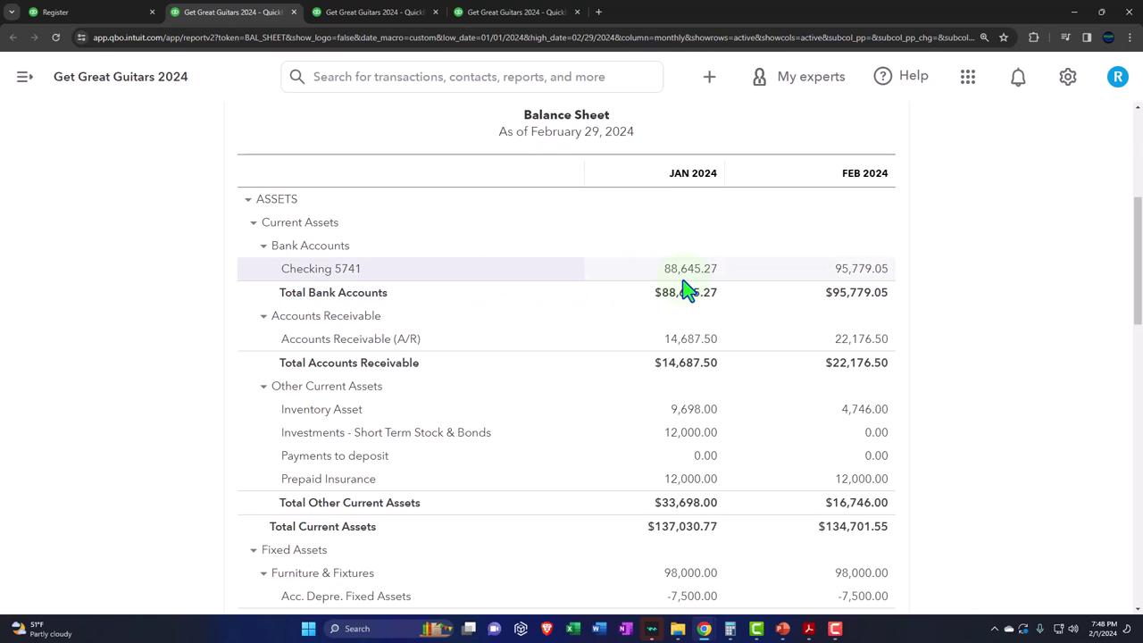
Review the reconciliation report's summary and the details of its cleared checks and payments
left_click(103, 12)
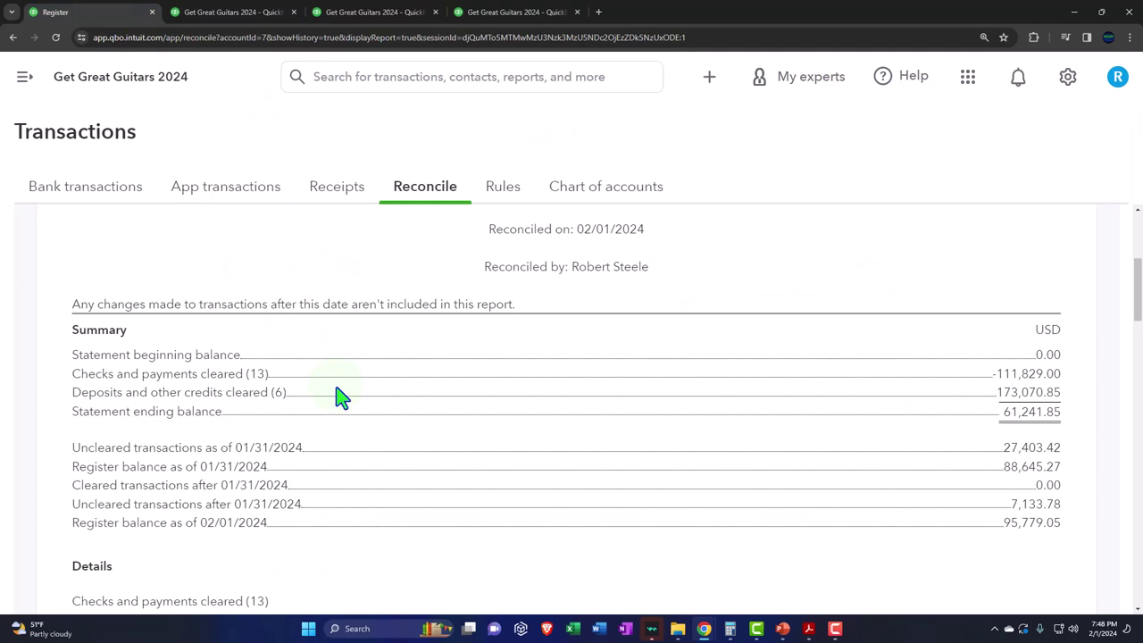
scroll(342, 398, "down", 2)
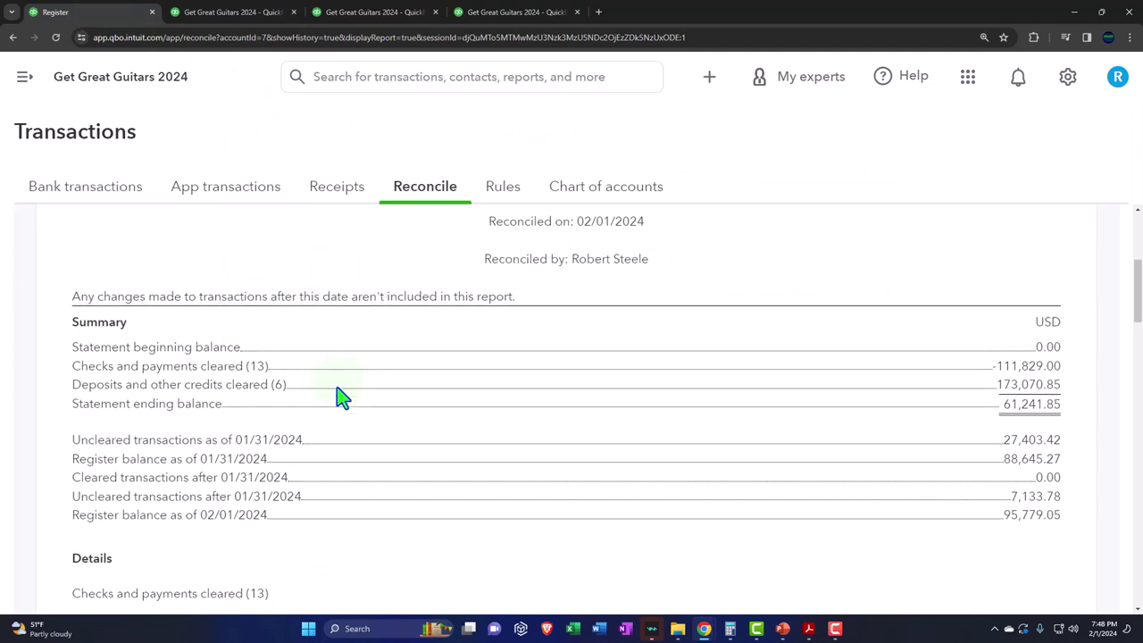
scroll(444, 454, "down", 1)
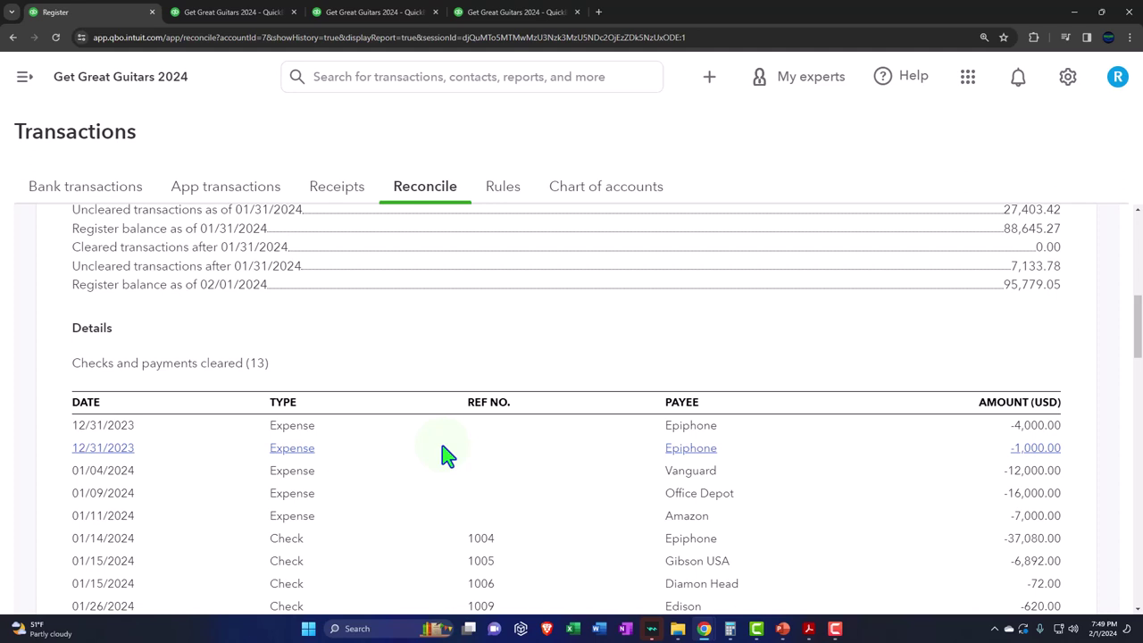
scroll(446, 456, "up", 5)
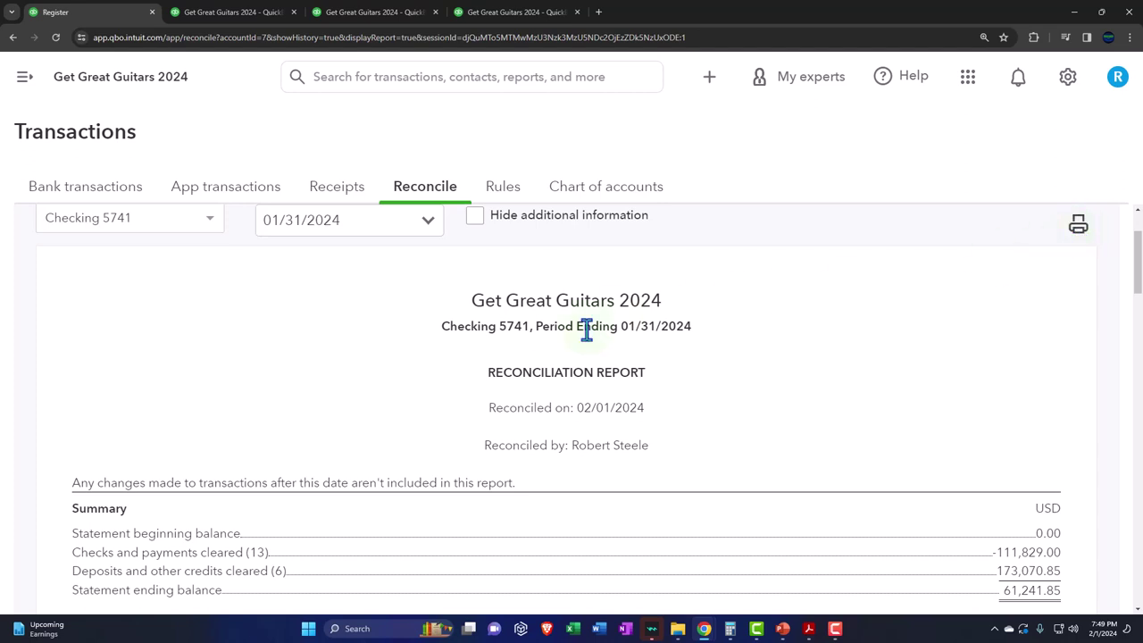
Go to the Reports page and start finding a report by name
left_click(27, 83)
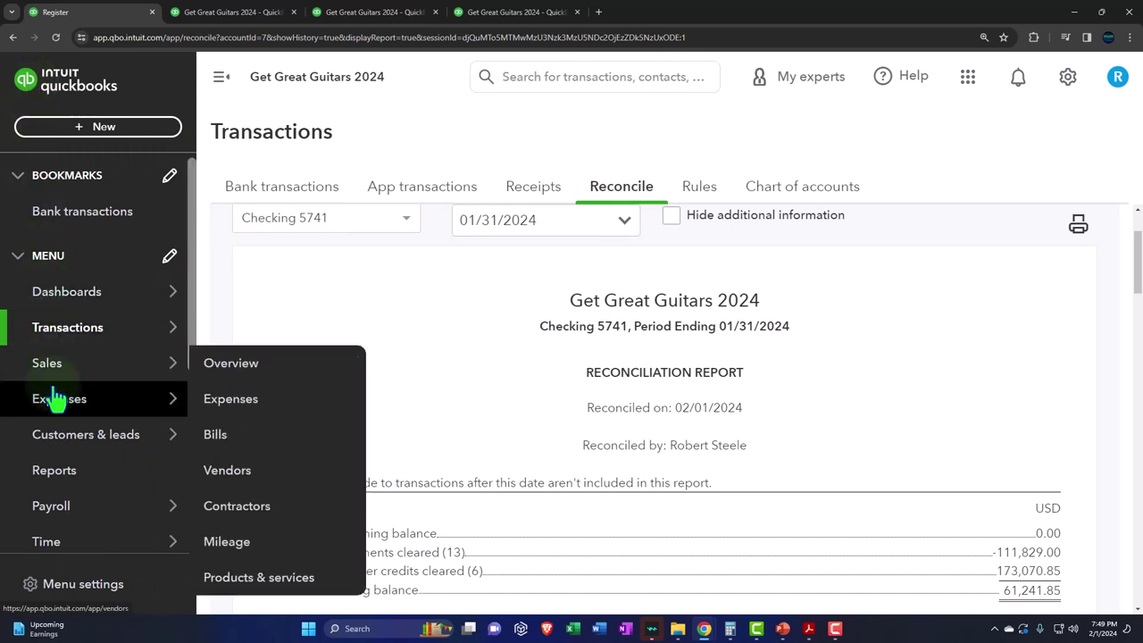
left_click(67, 480)
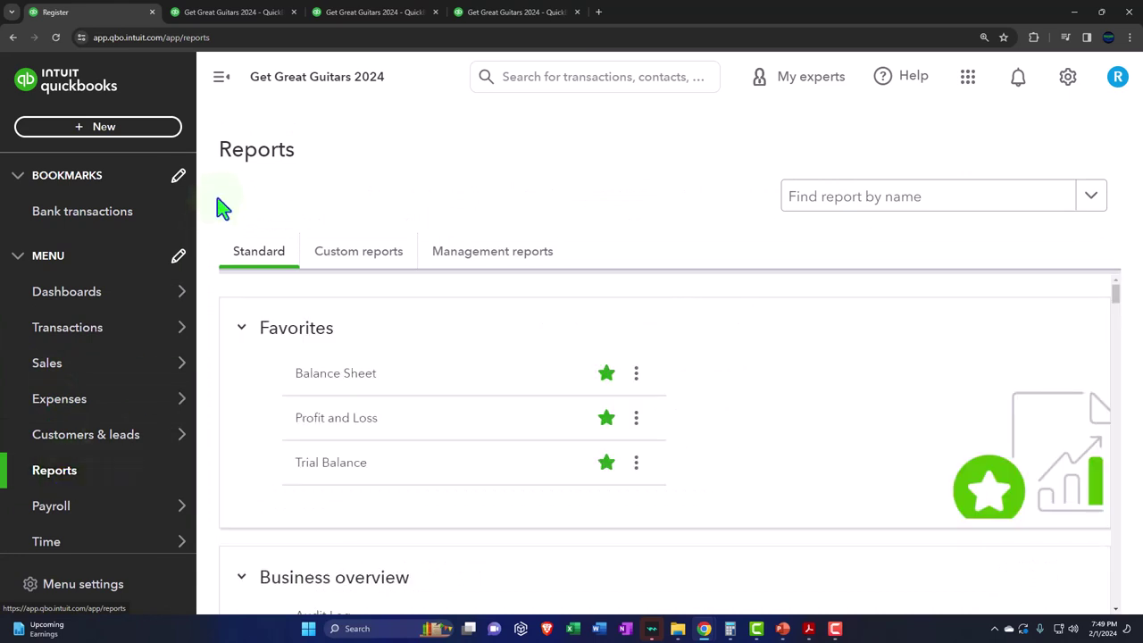
left_click(221, 77)
left_click(786, 201)
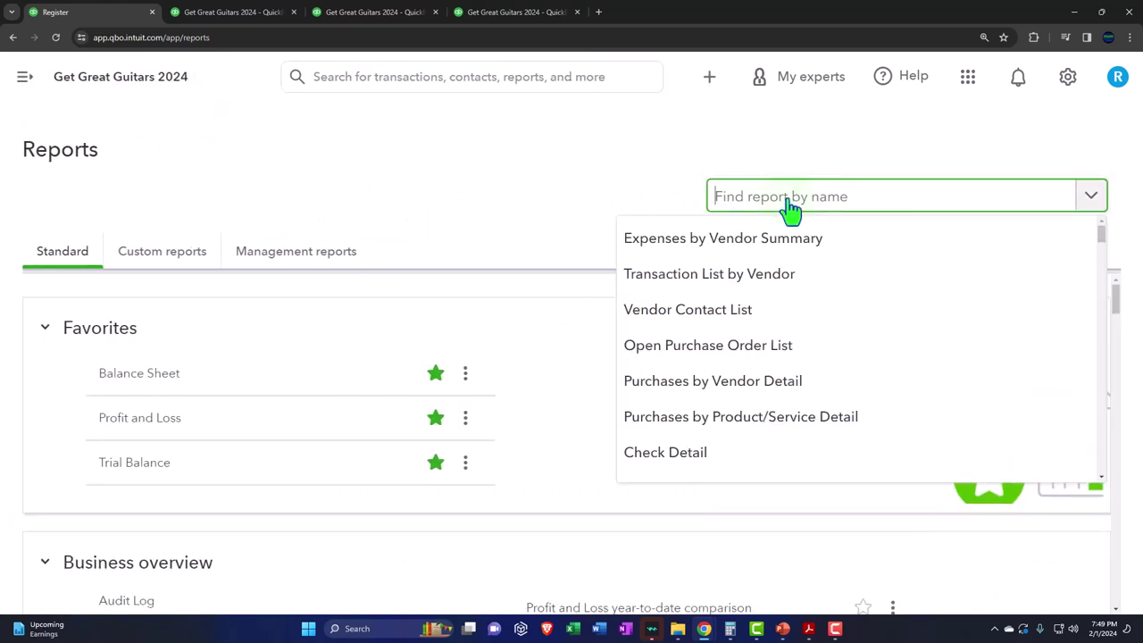
type("bank re")
key("BackSpace")
key("BackSpace")
key("BackSpace")
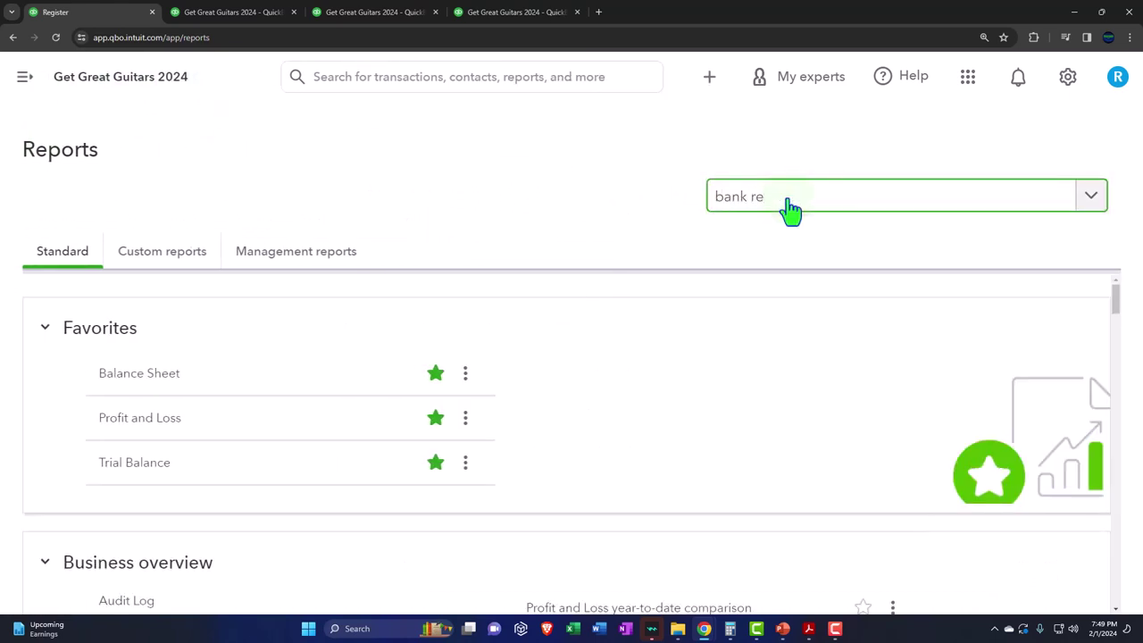
key("BackSpace")
key("BackSpace")
key("BackSpace")
key("BackSpace")
Search the reports for "reco" and open Reconciliation Reports
type("reco")
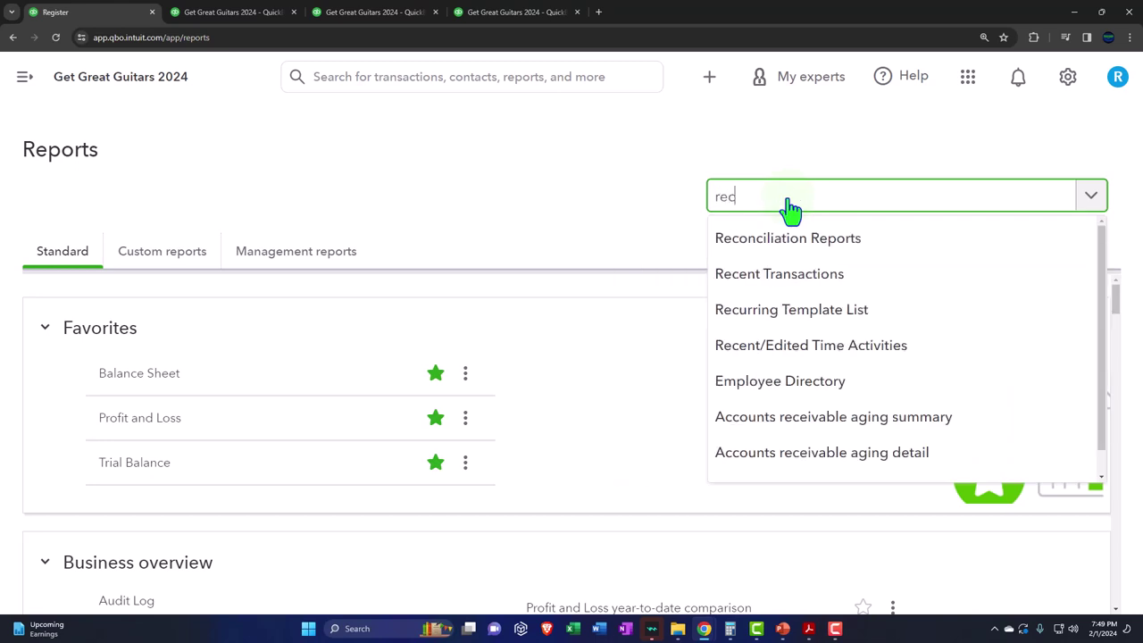
left_click(748, 248)
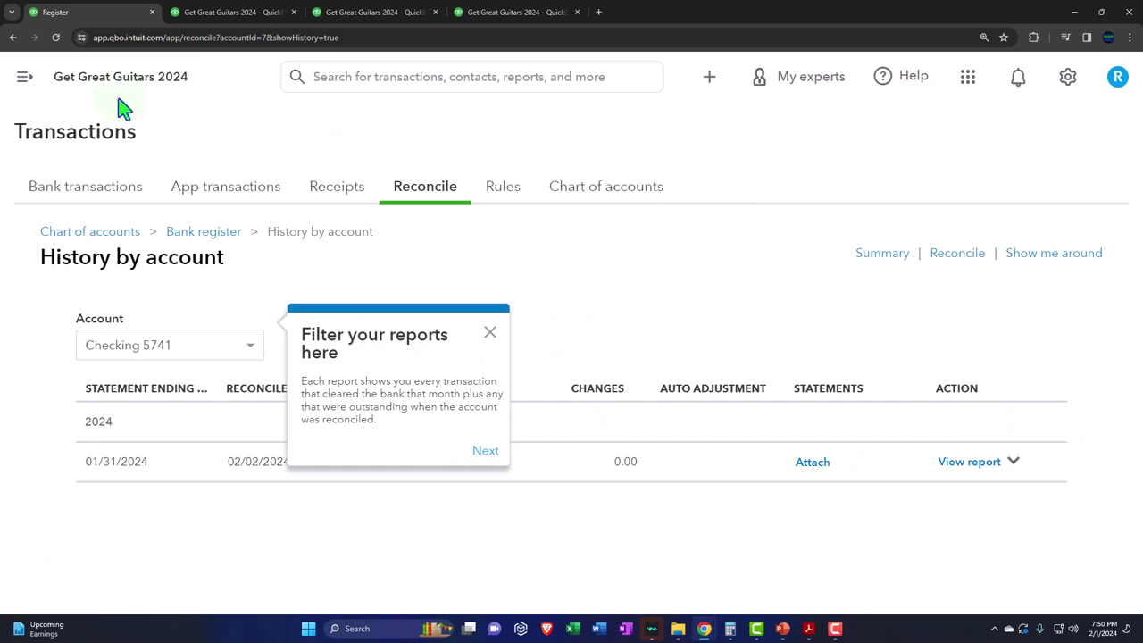
left_click(25, 77)
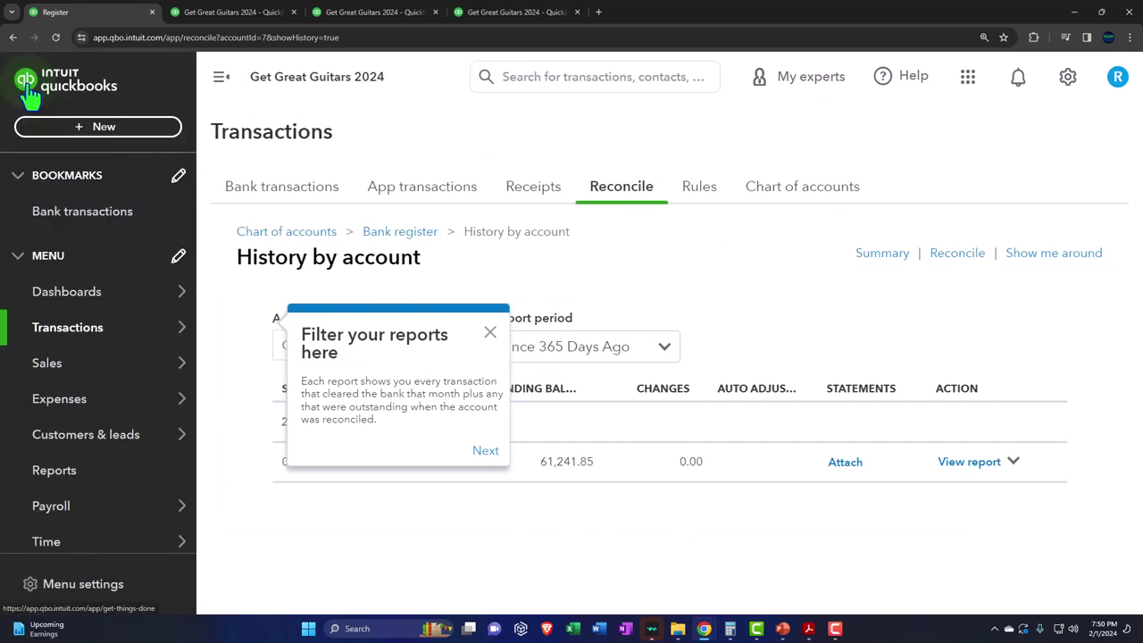
mouse_move(21, 334)
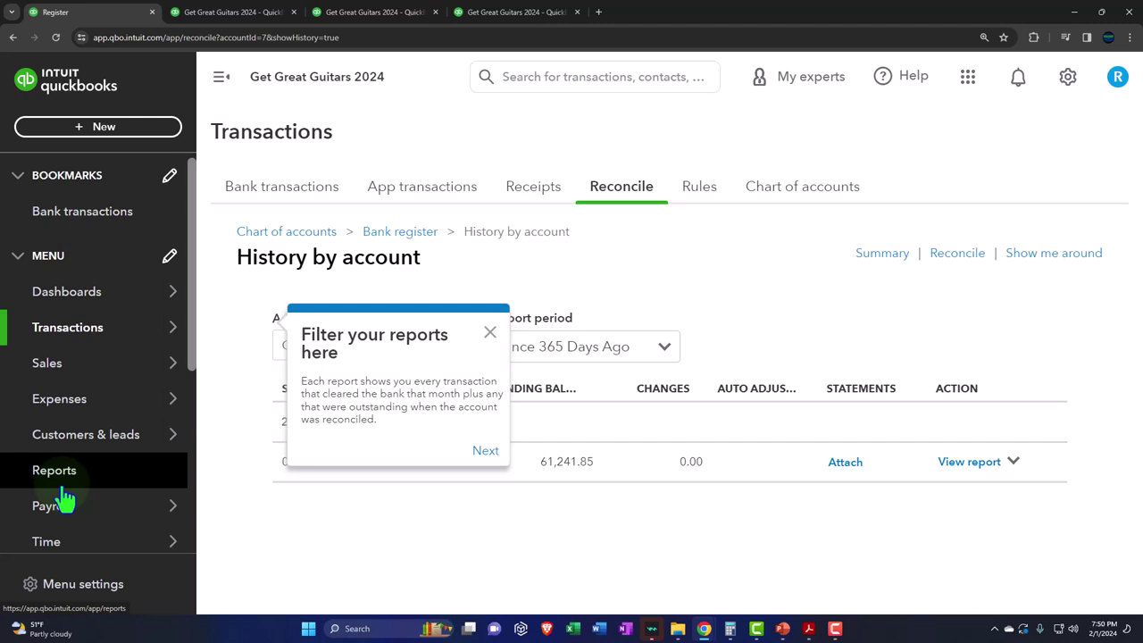
mouse_move(64, 340)
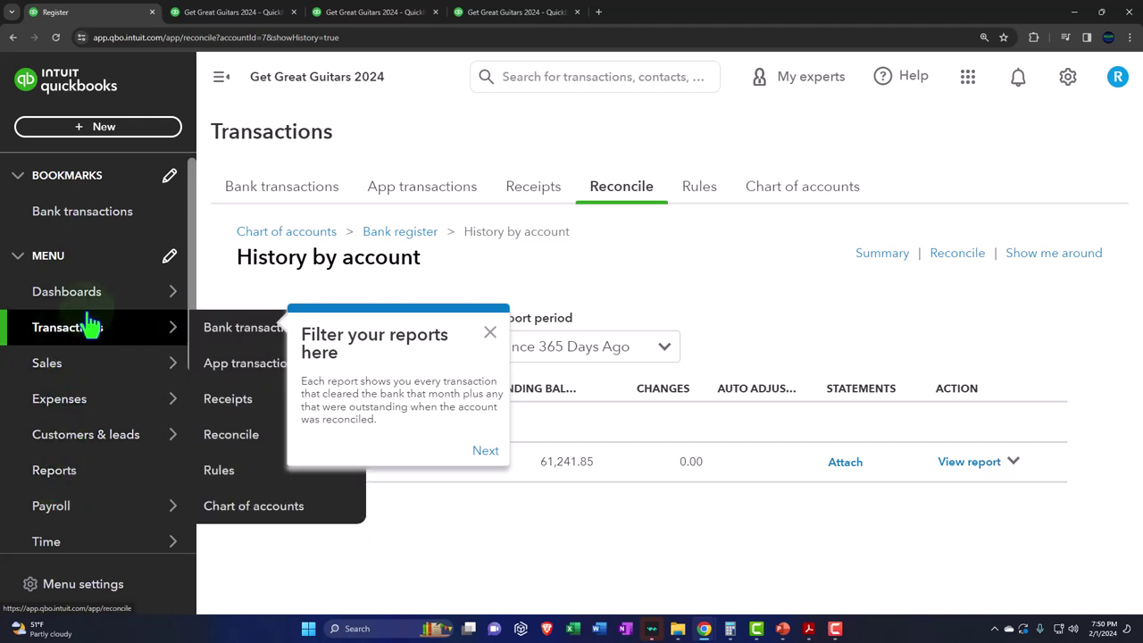
left_click(222, 79)
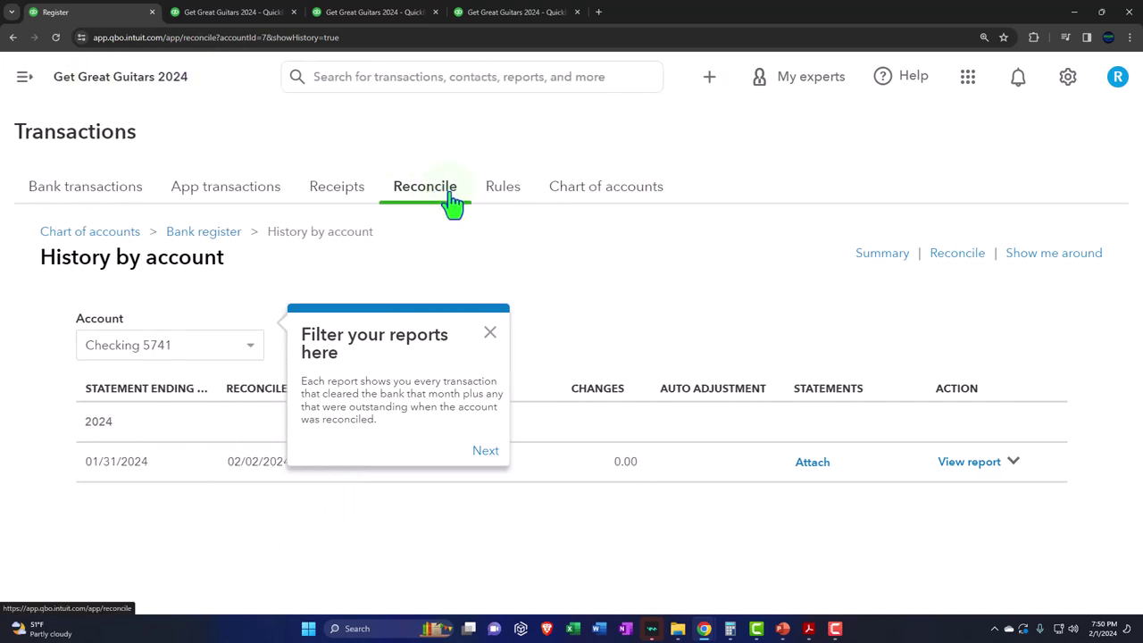
Dismiss the report-filter tip, and examine the checking account's Reconcile page with its ending balance, service charge and interest fields
left_click(490, 333)
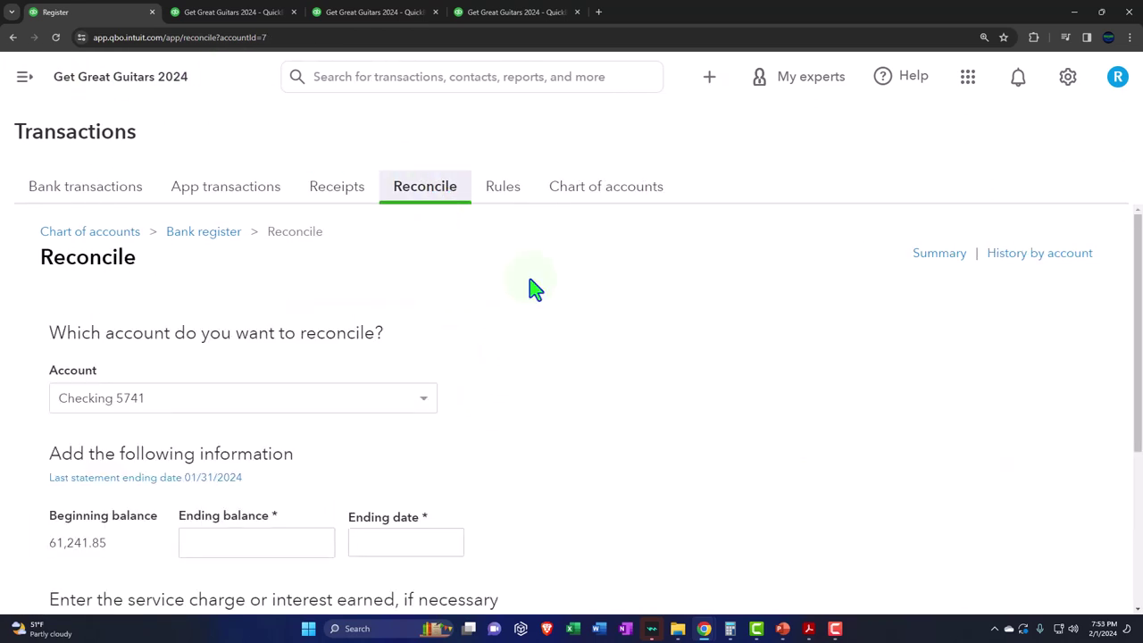
left_click(596, 204)
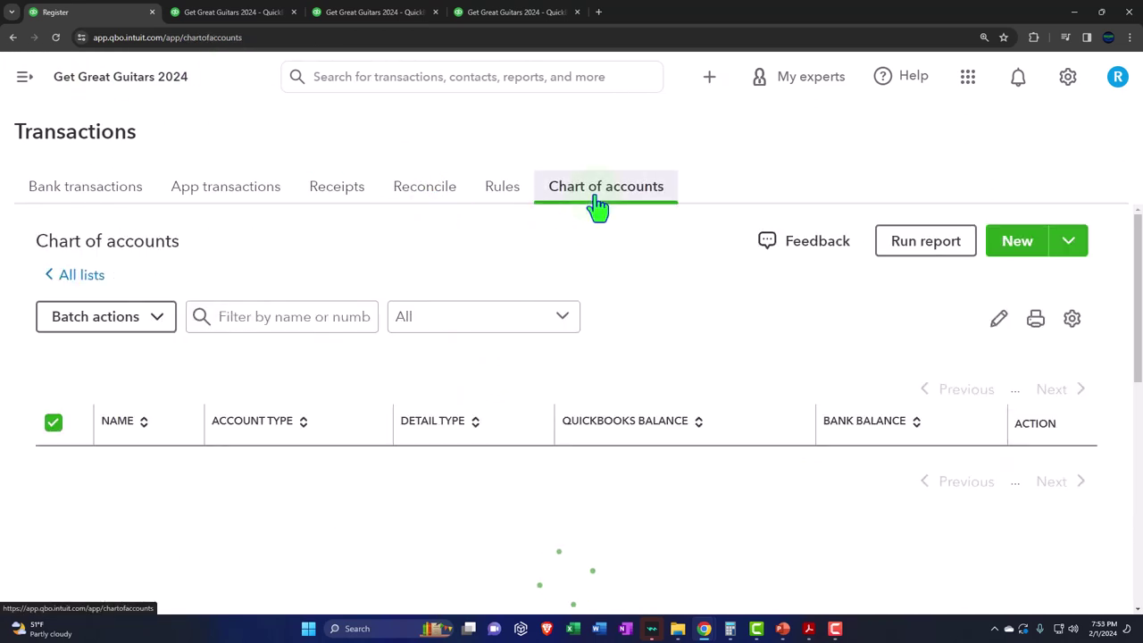
left_click(438, 194)
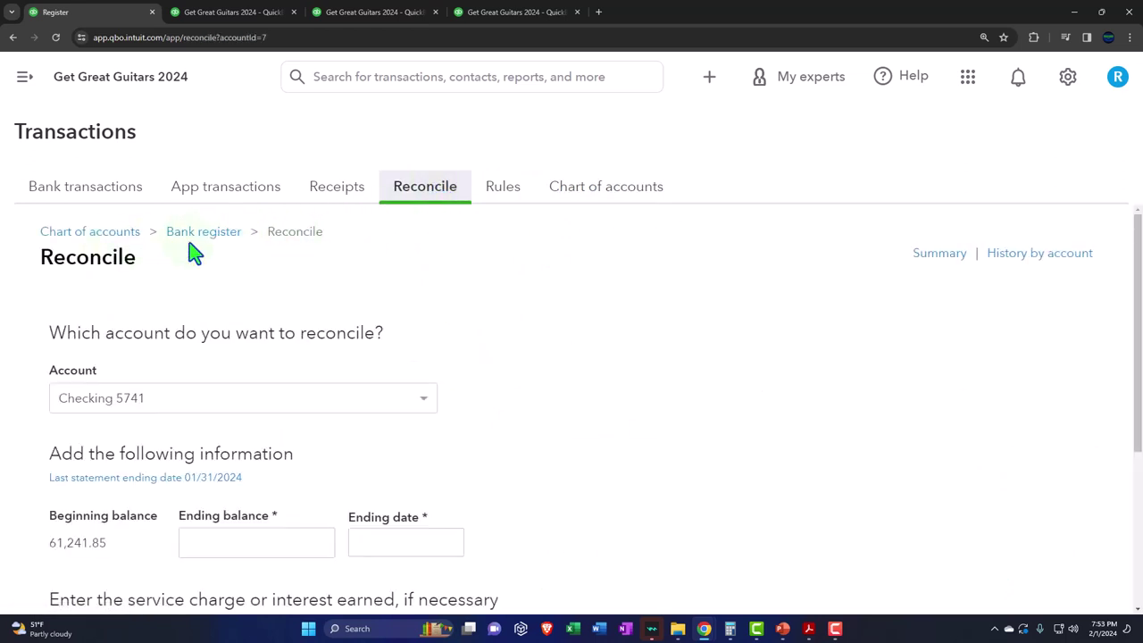
scroll(598, 479, "down", 1)
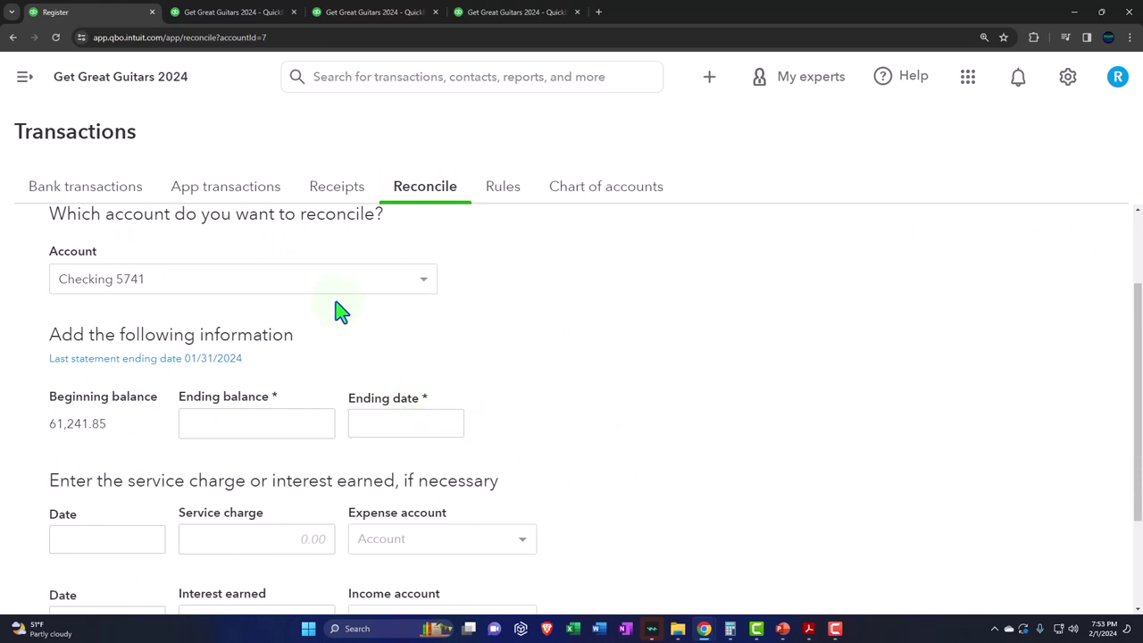
scroll(341, 310, "down", 1)
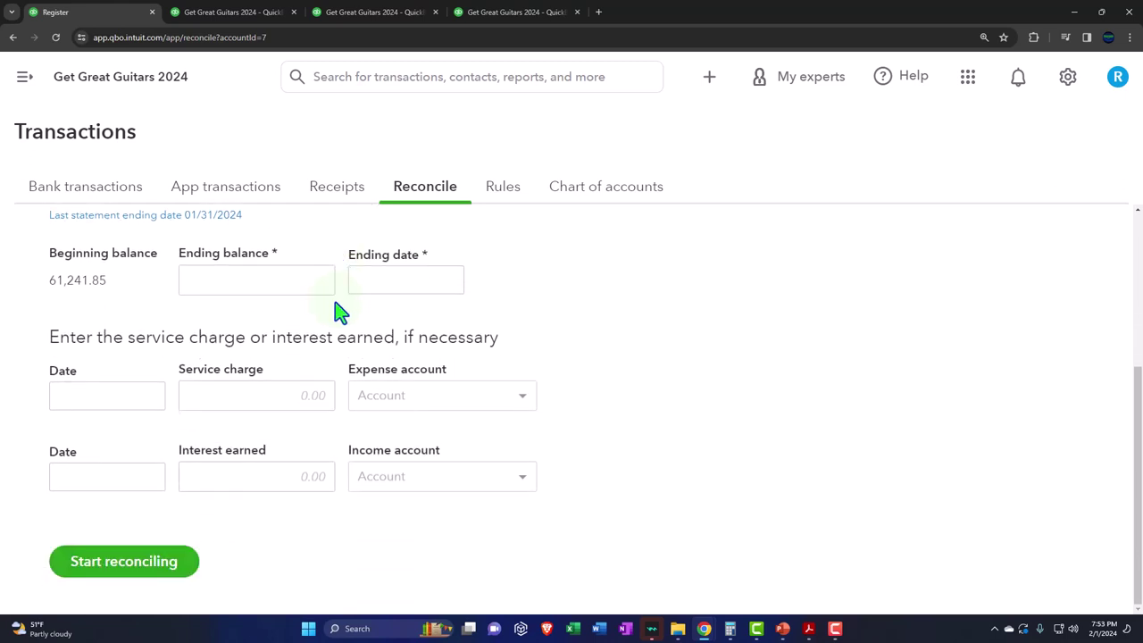
scroll(340, 310, "up", 3)
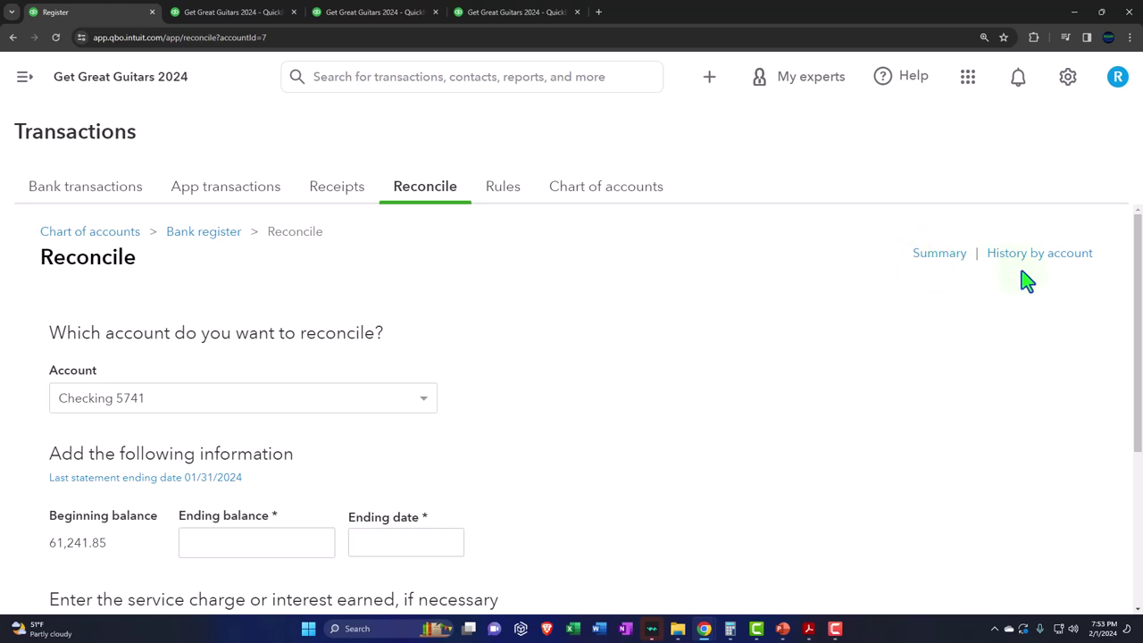
View the reconciliation summary and open the checking account's bank register
left_click(931, 261)
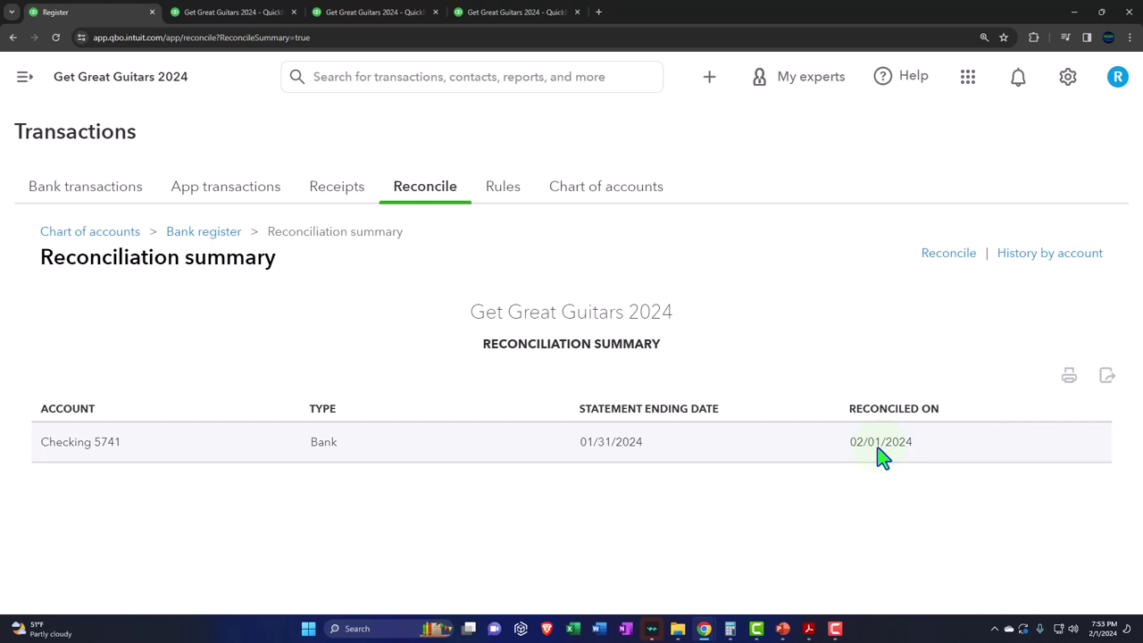
left_click(197, 234)
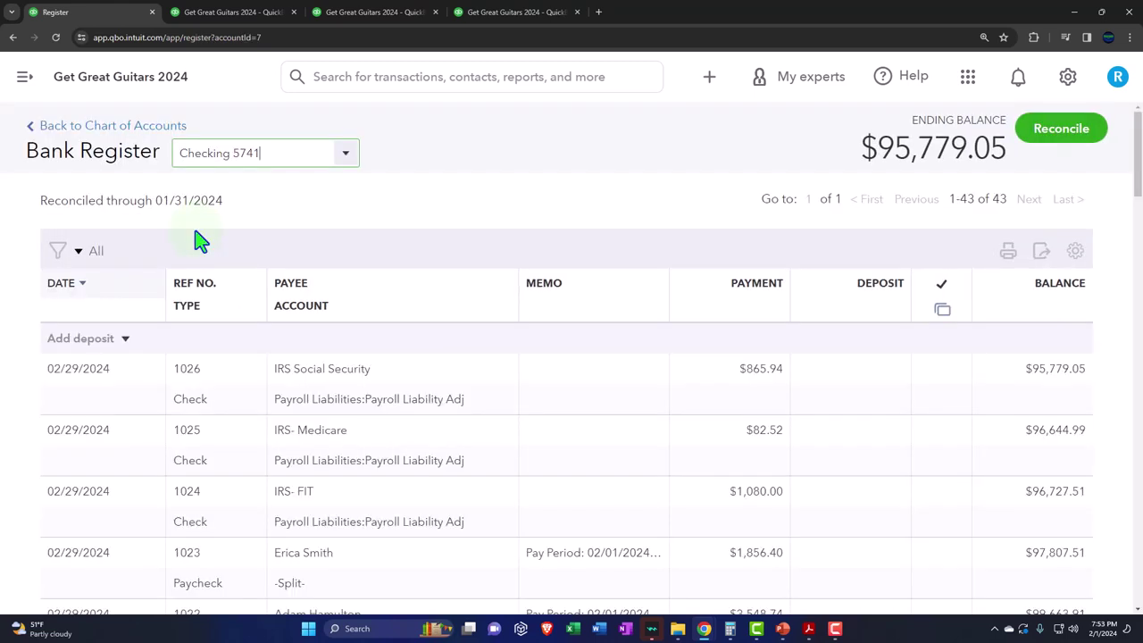
Leave the bank register and open the 01/31/2024 reconciliation report from the checking account's reconciliation history
left_click(61, 128)
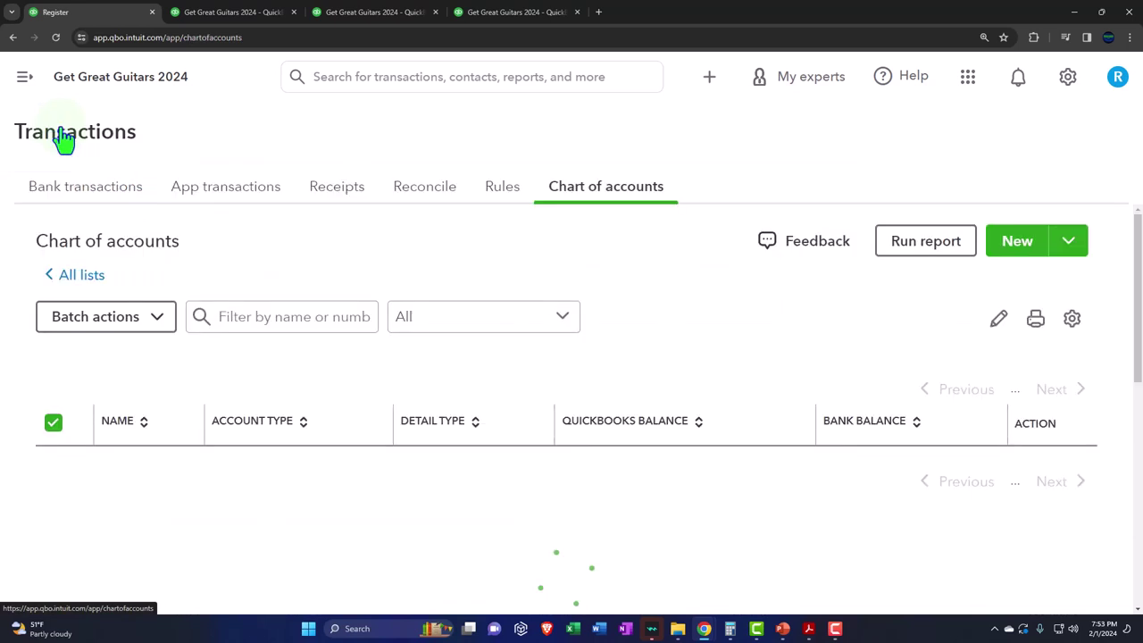
left_click(407, 200)
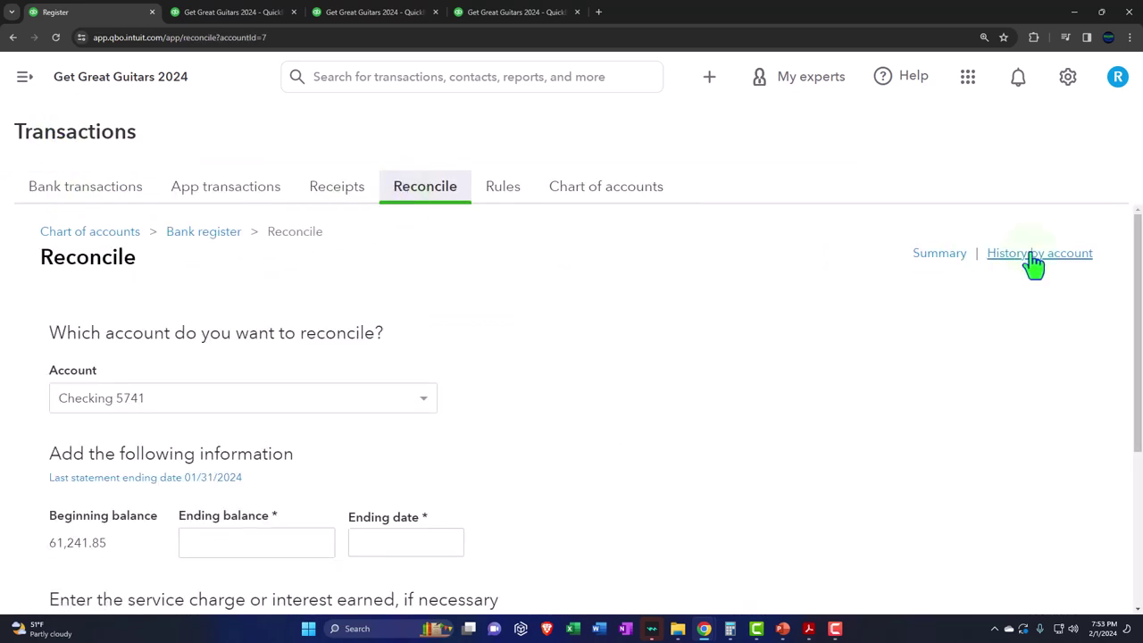
left_click(1032, 255)
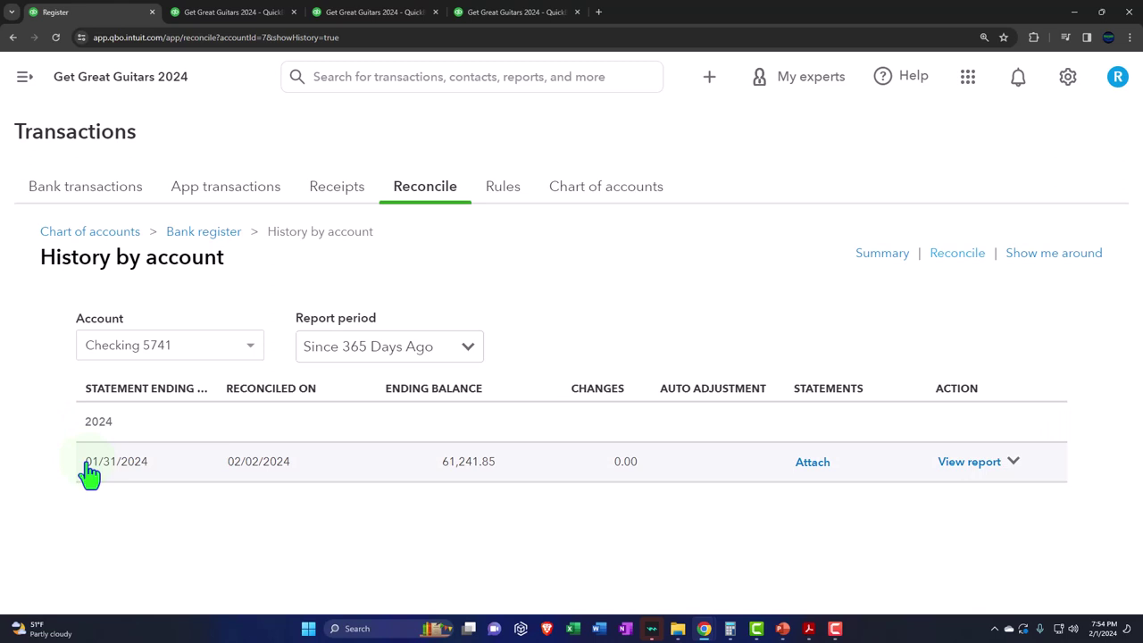
left_click(969, 462)
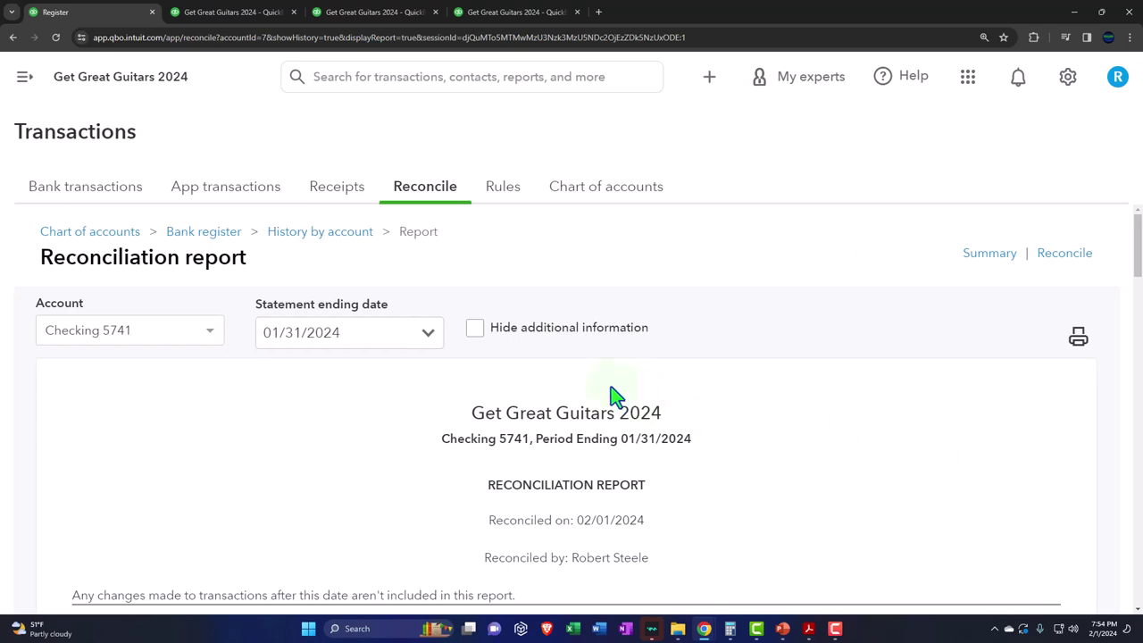
Print the reconciliation report with CutePDF Writer, saving it as "Bank rec Jan" in the Get Great Guitars folder, and close the print view
scroll(540, 370, "down", 2)
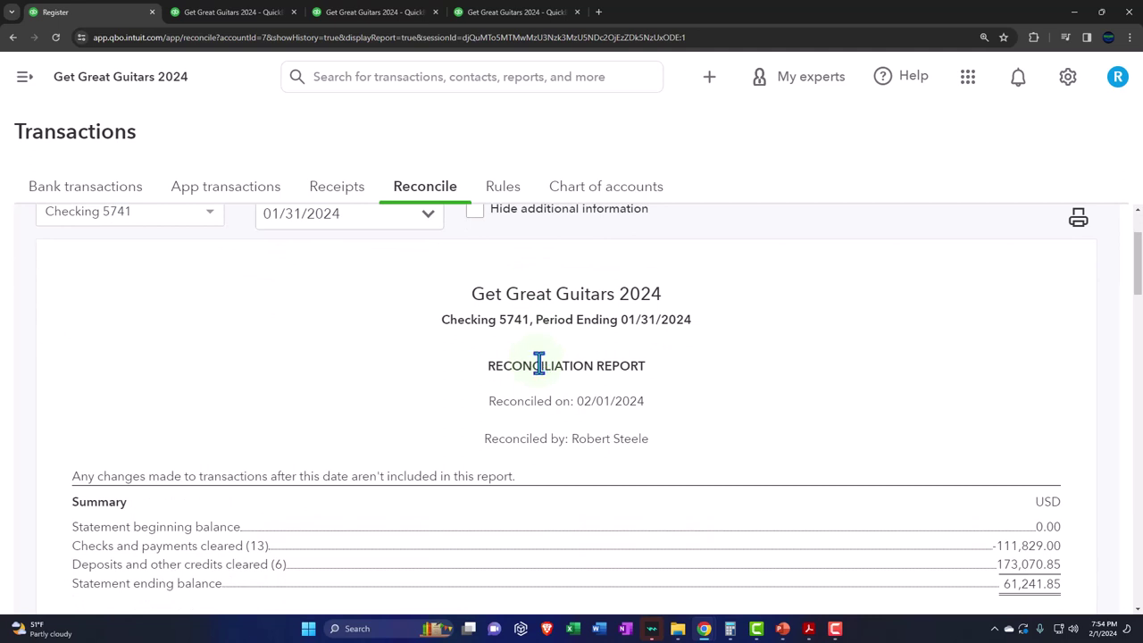
left_click(1081, 224)
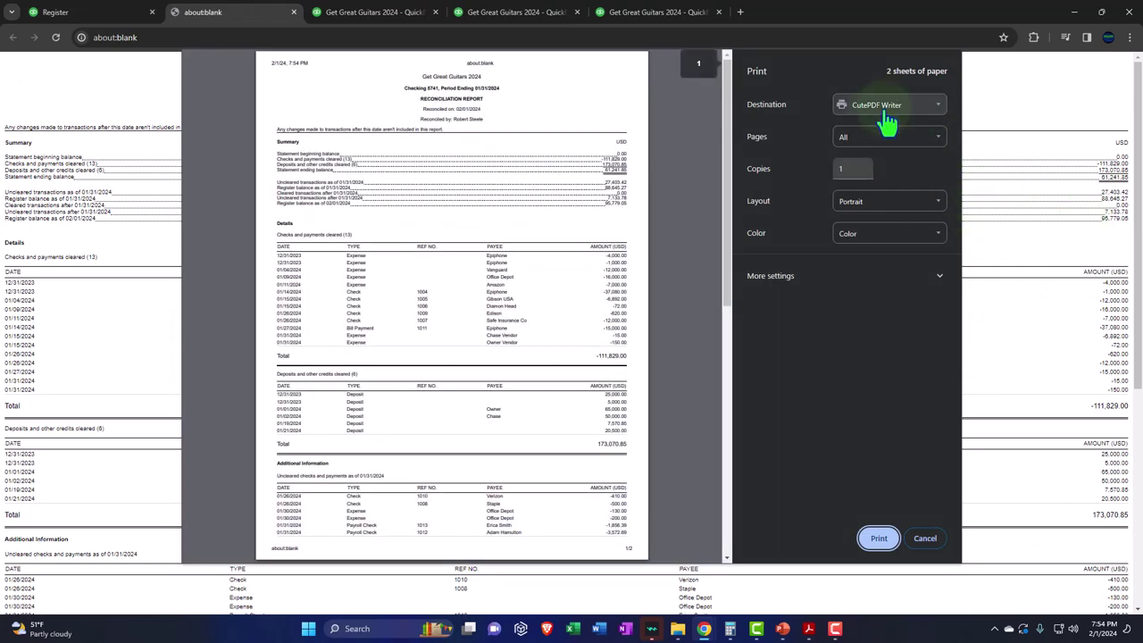
left_click(879, 538)
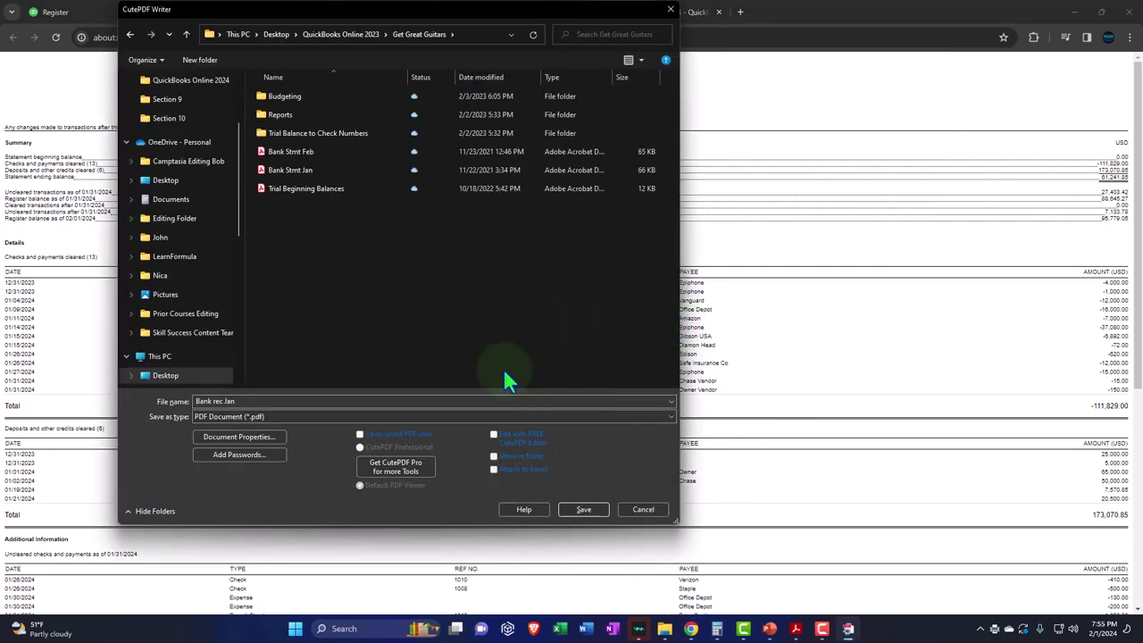
left_click(582, 511)
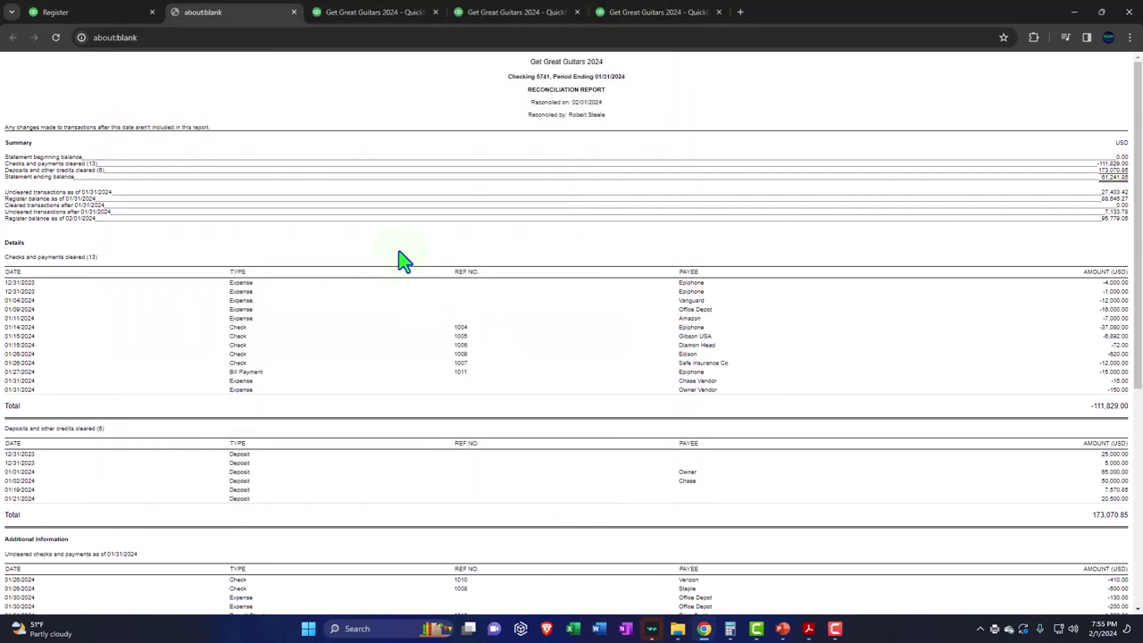
left_click(293, 12)
View the reconciliation summary and open the checking account's reconciliation report from its row
scroll(216, 346, "down", 3)
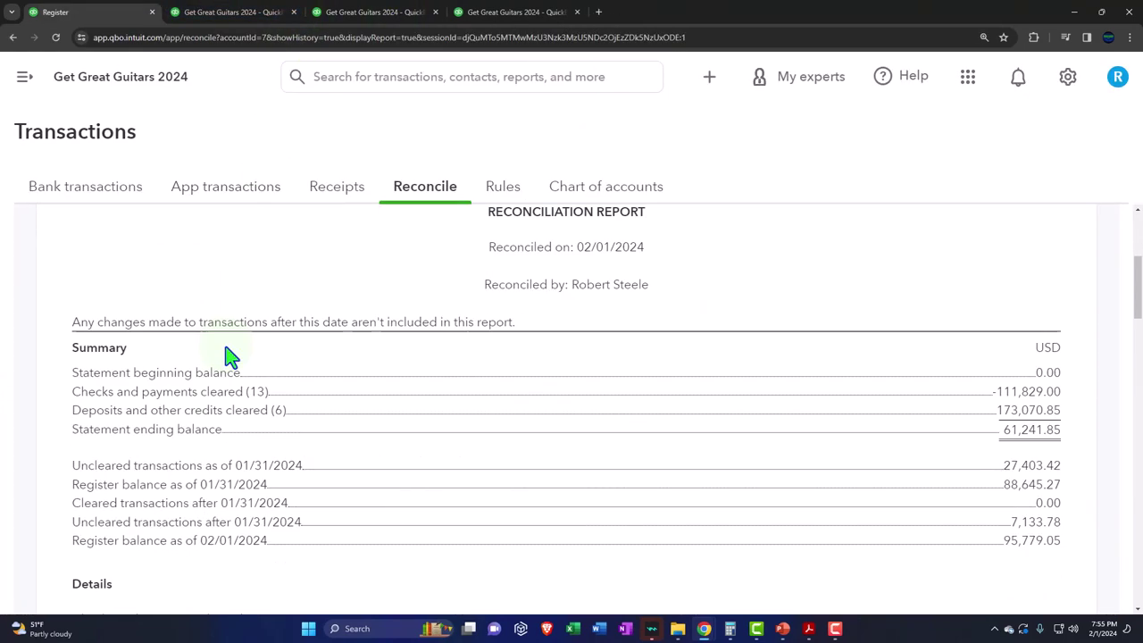
scroll(231, 359, "up", 5)
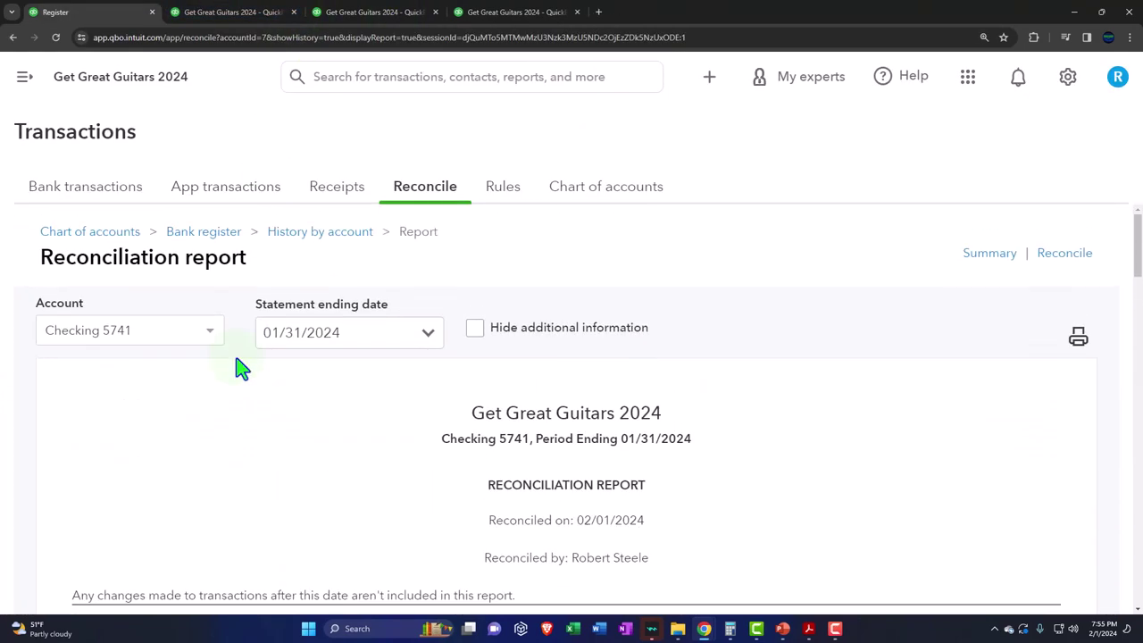
left_click(421, 201)
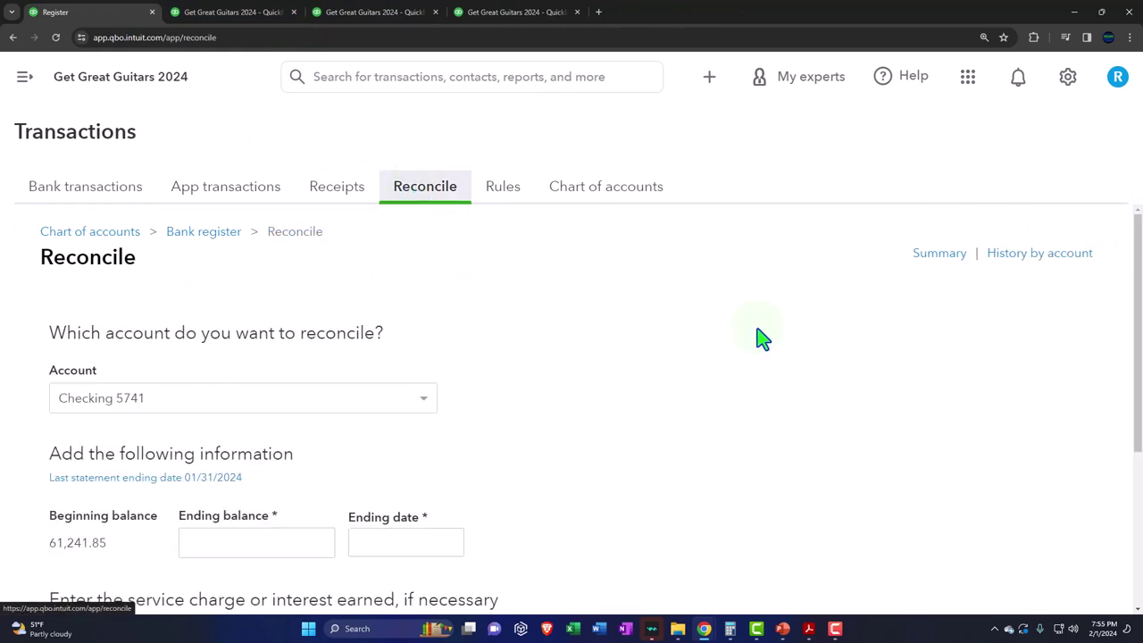
left_click(933, 259)
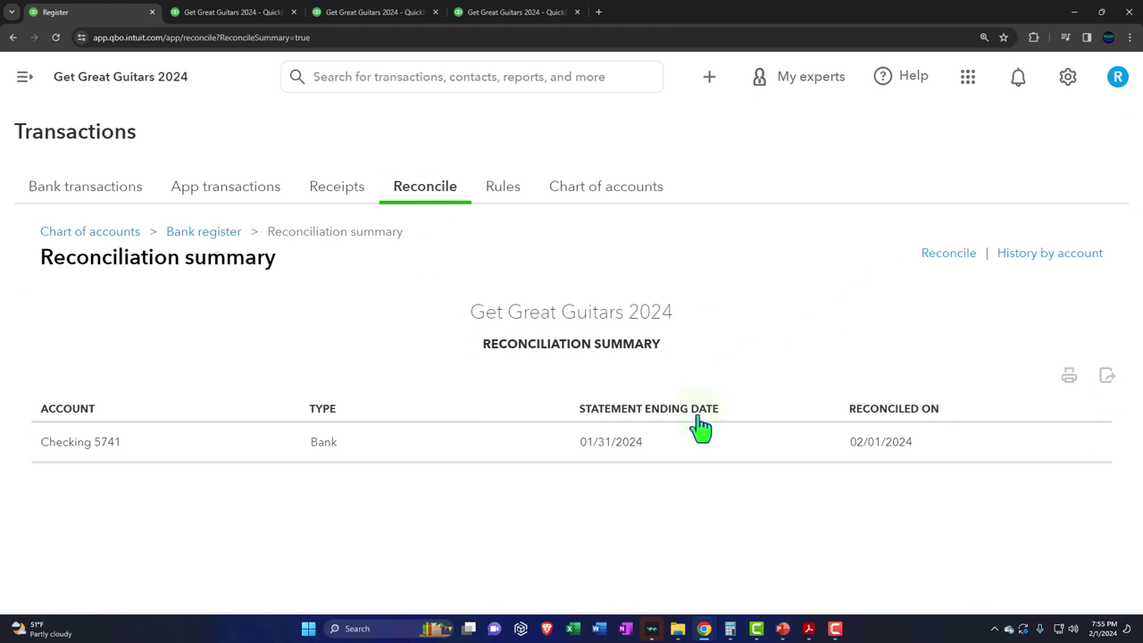
left_click(537, 442)
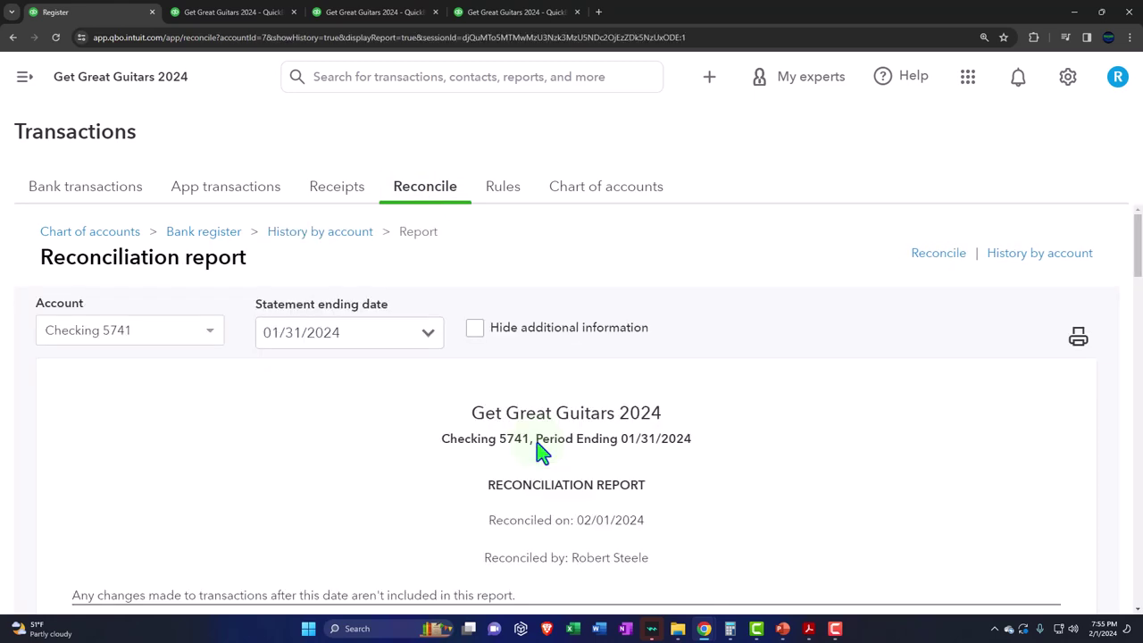
Return from the report to the Reconcile page and open the checking account's History by account
left_click(321, 236)
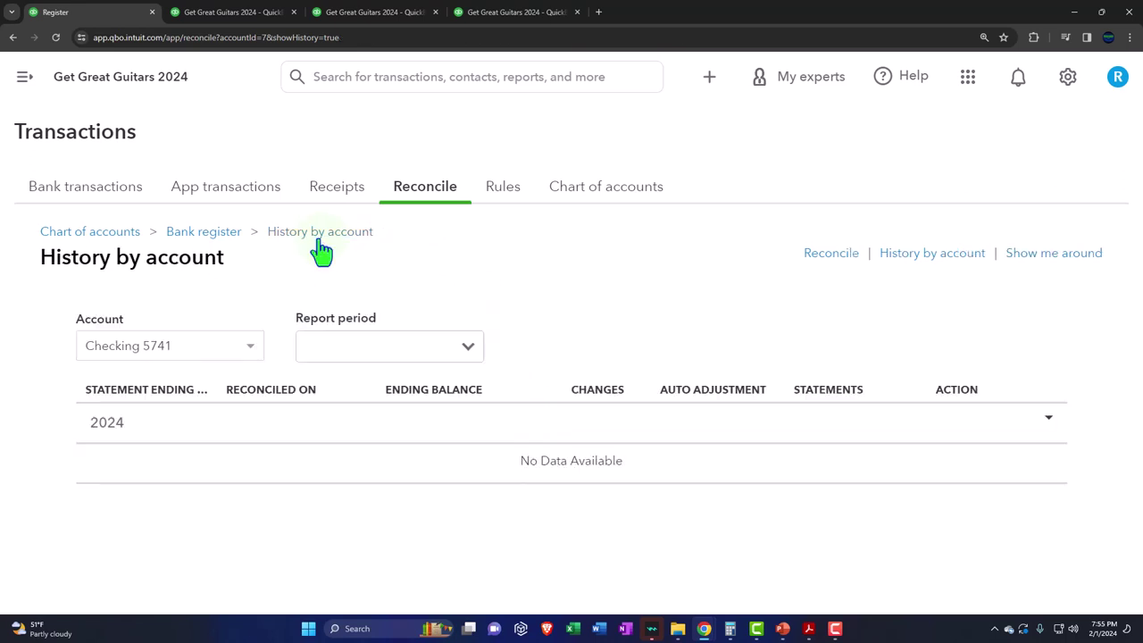
left_click(433, 202)
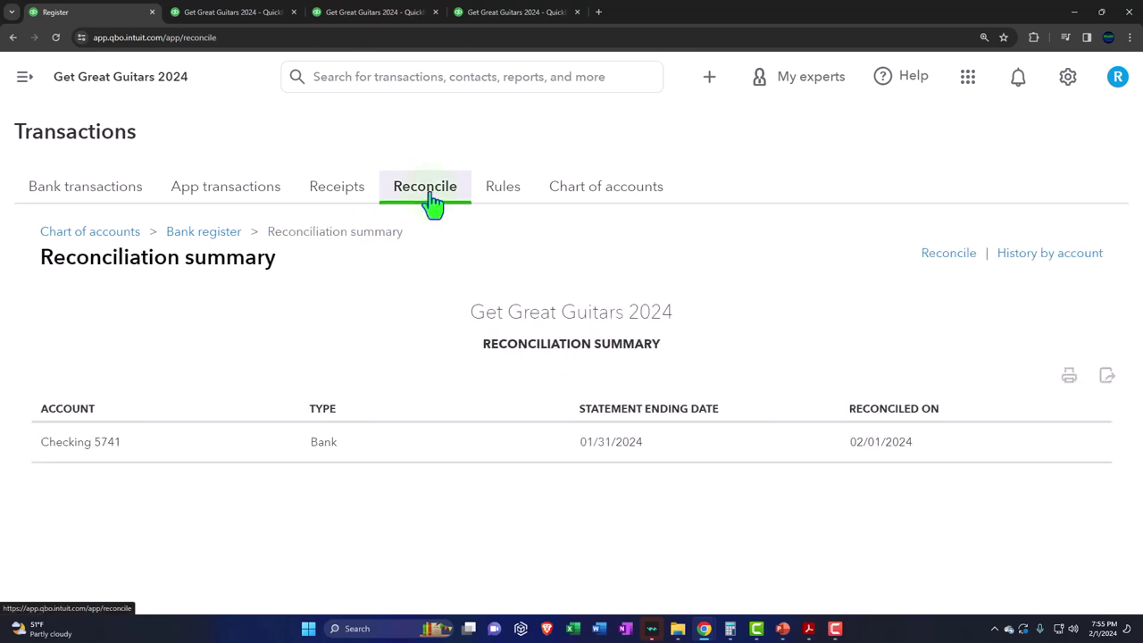
left_click(432, 205)
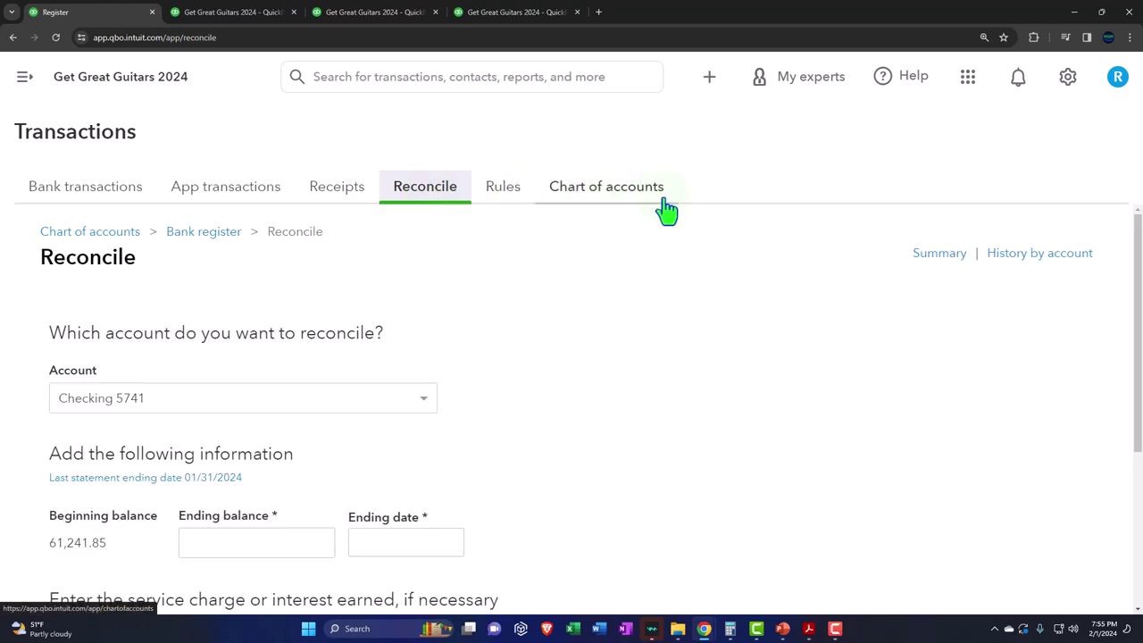
left_click(1026, 257)
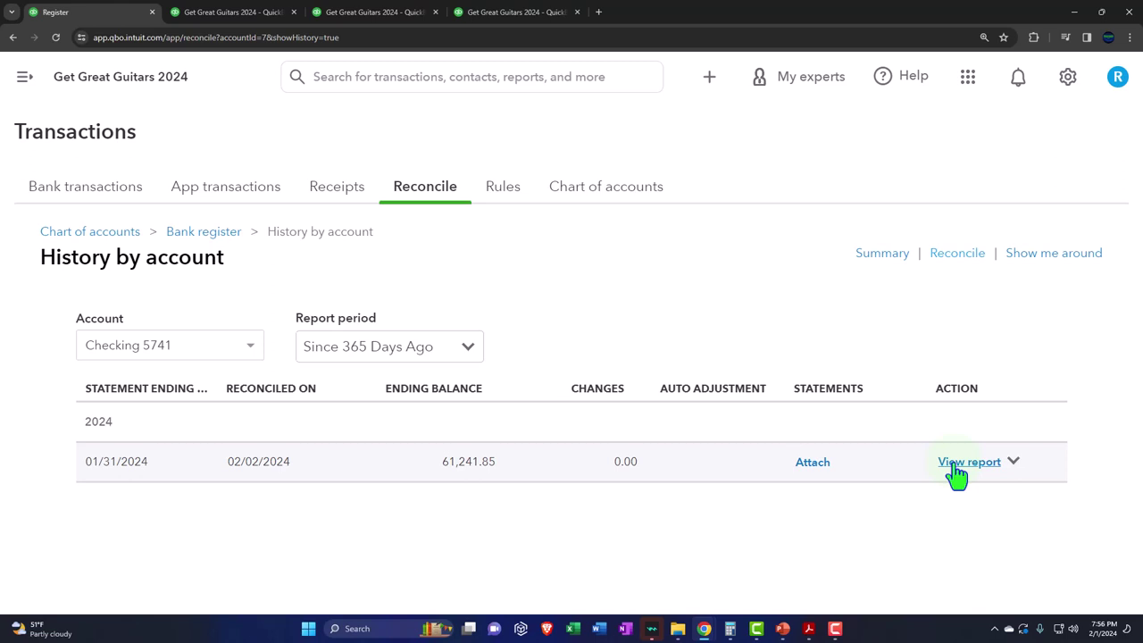
Attach the Bank rec Jan and Bank Stmt Jan files to the 01/31/2024 reconciliation, and check its attachment list
left_click(813, 464)
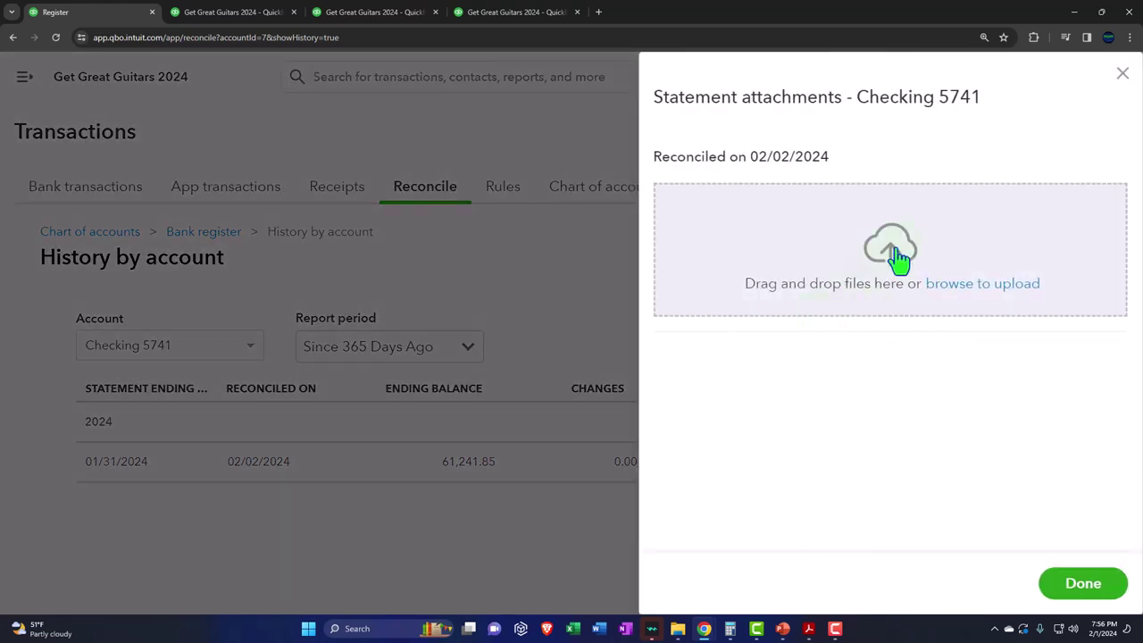
left_click(963, 288)
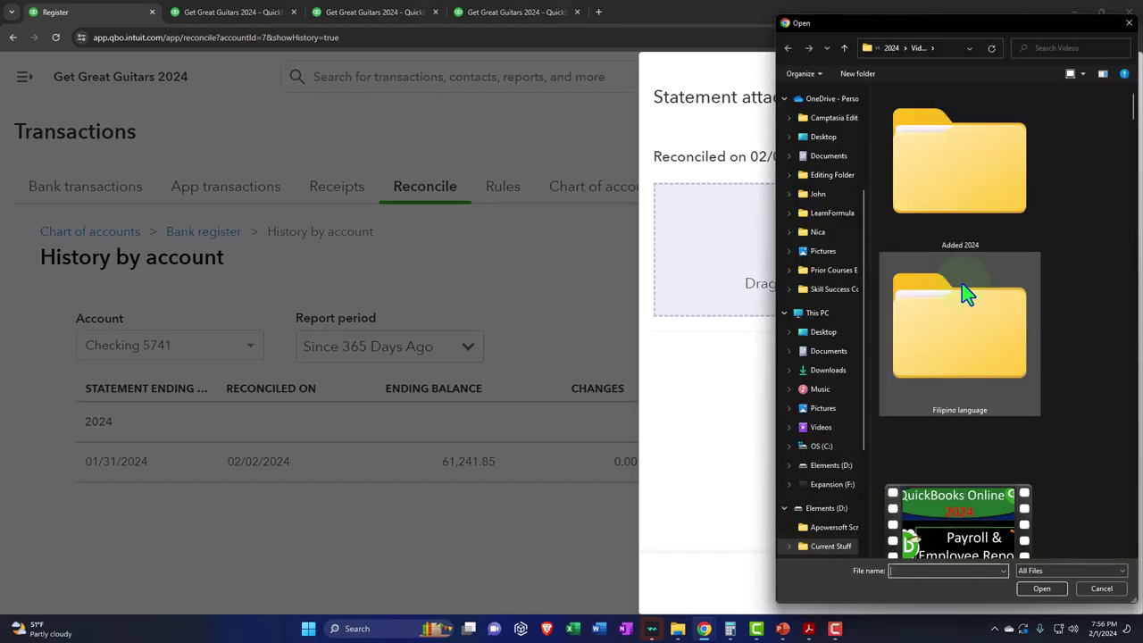
double_click(962, 283)
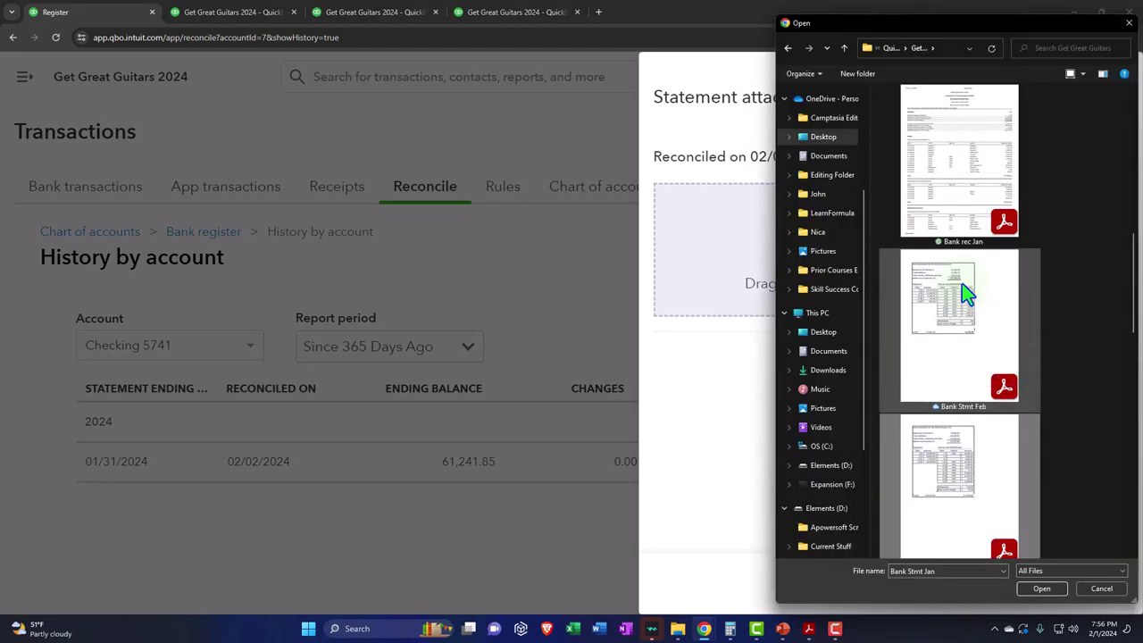
left_click(992, 185, "ctrl")
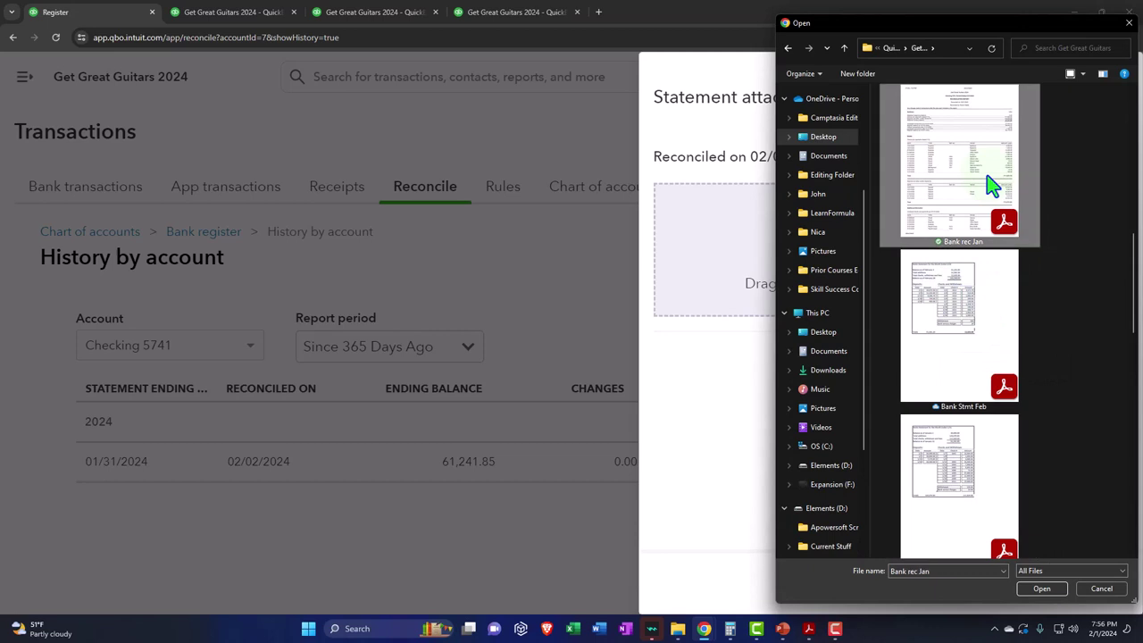
scroll(979, 465, "down", 1)
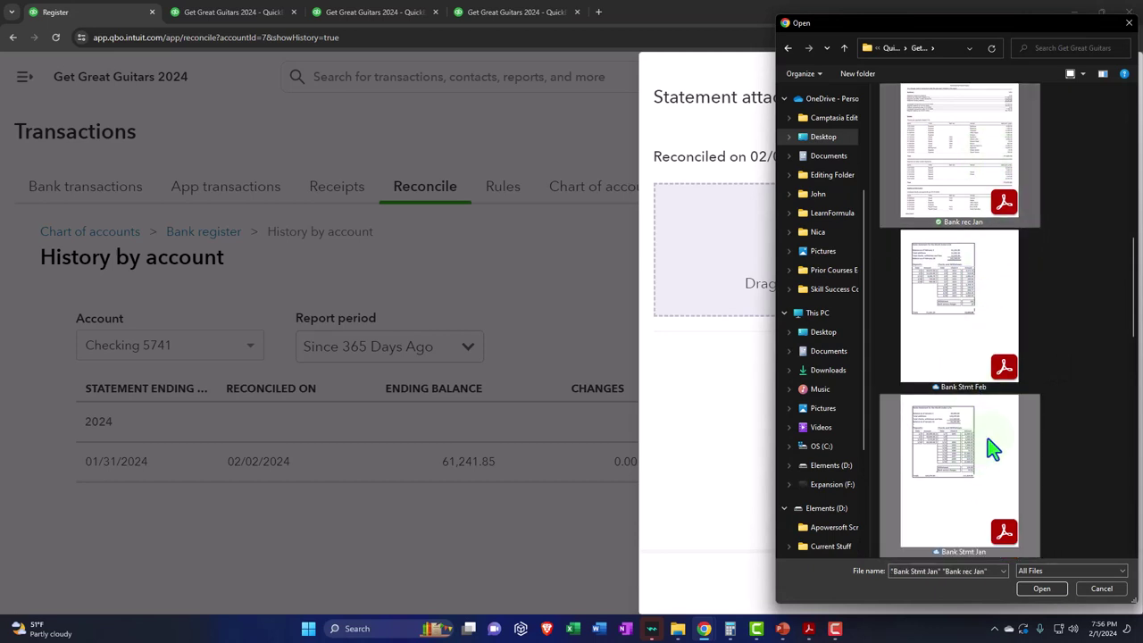
left_click(1043, 590)
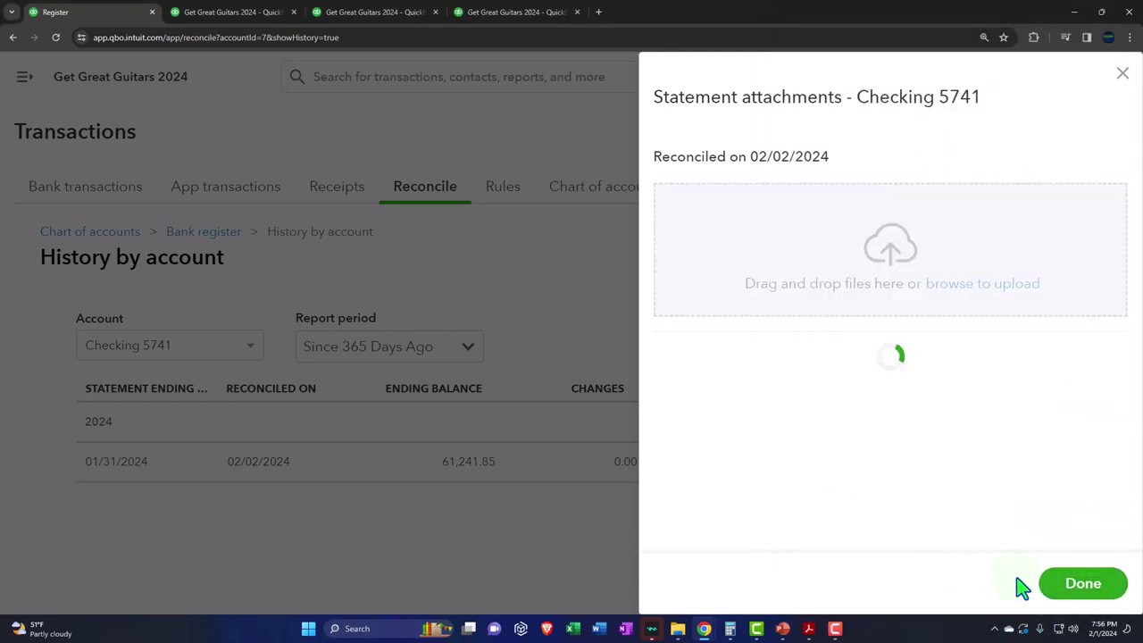
left_click(1081, 589)
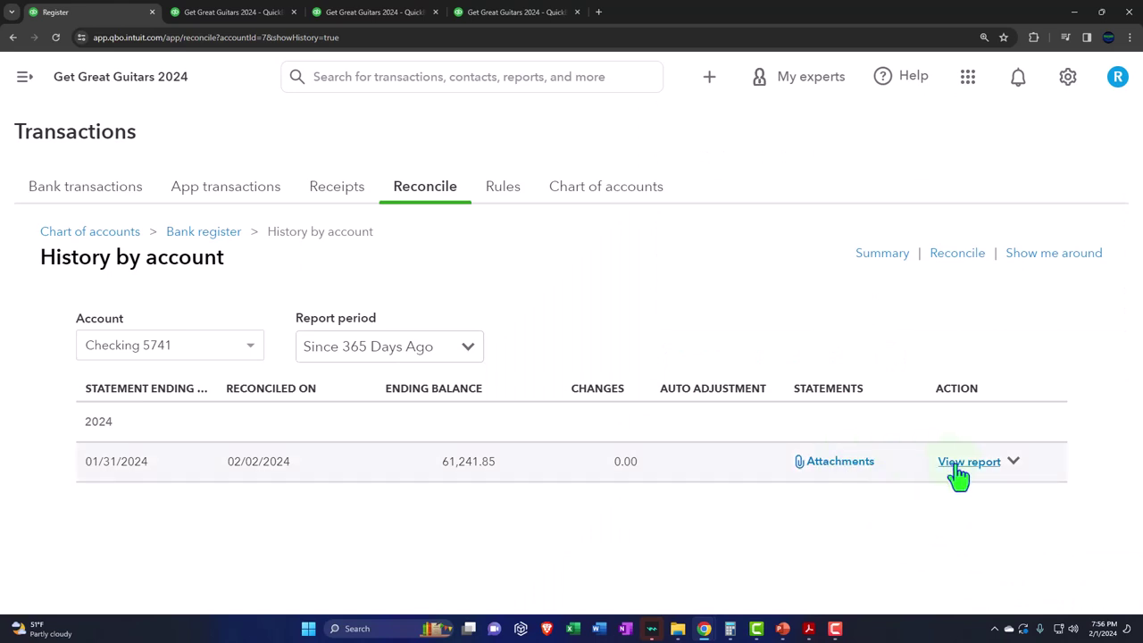
left_click(841, 466)
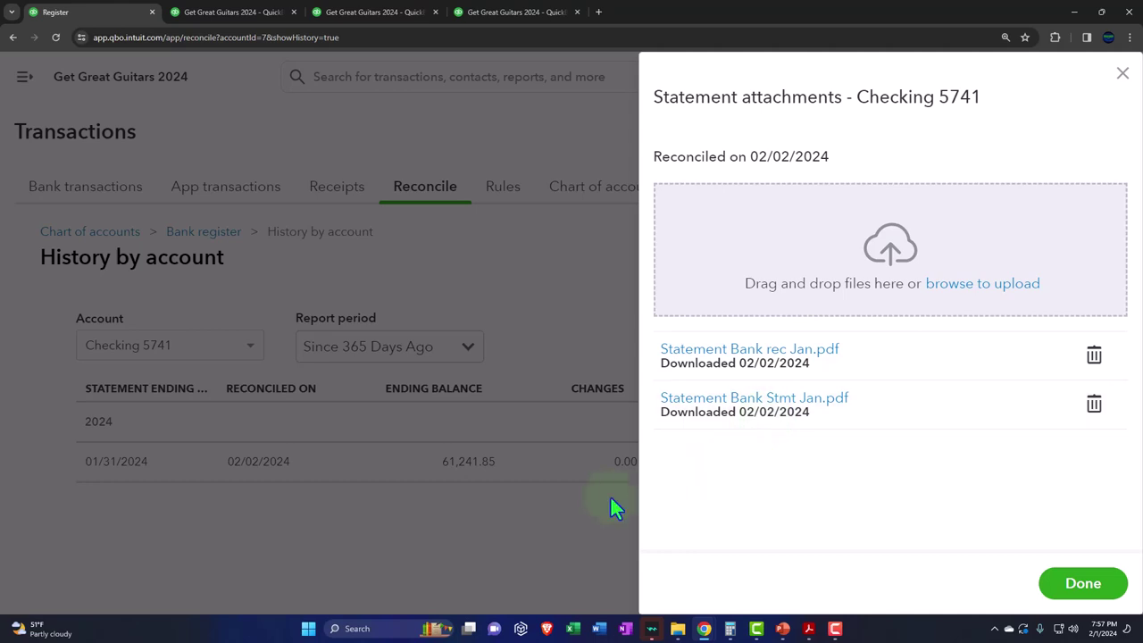
left_click(1123, 73)
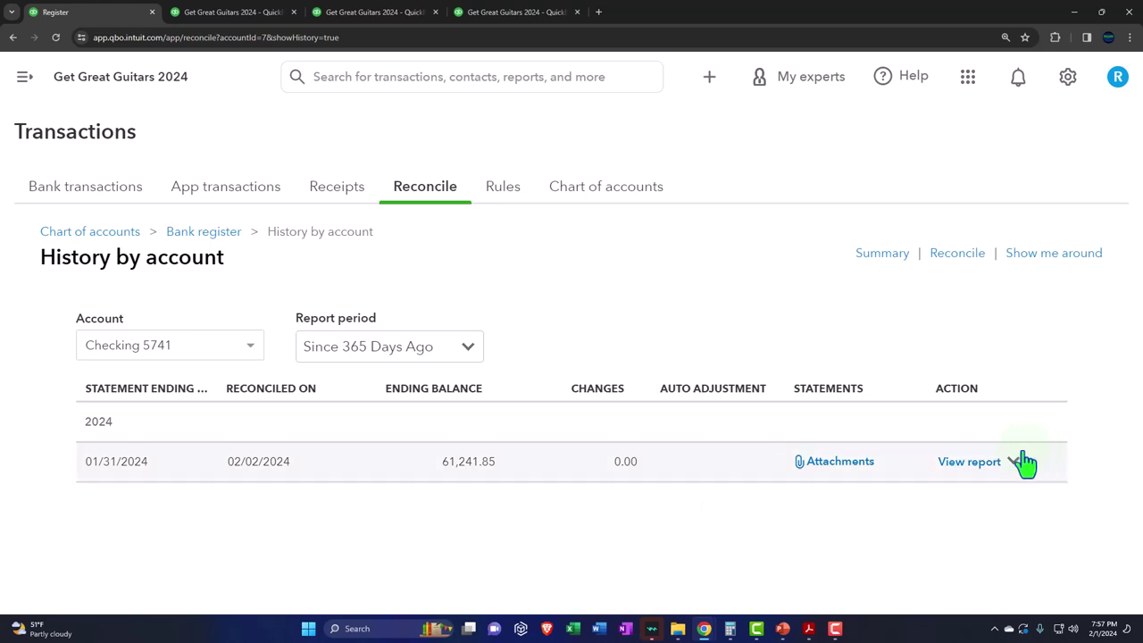
Reopen the 01/31/2024 reconciliation report and examine its summary, cleared transactions, and uncleared checks and payments
left_click(961, 467)
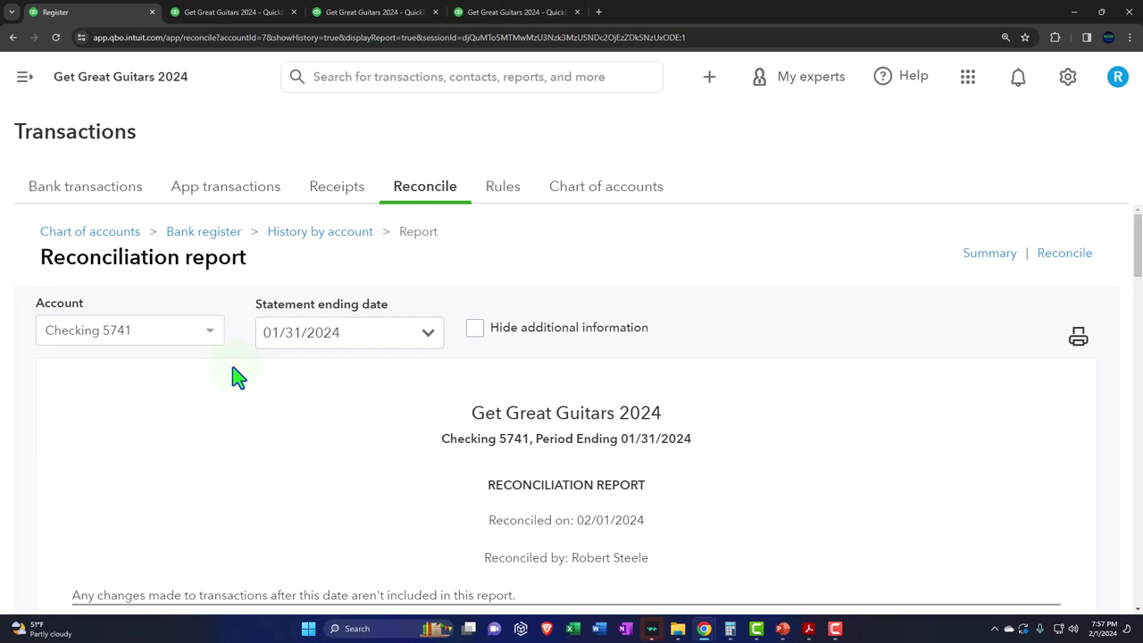
scroll(232, 378, "down", 4)
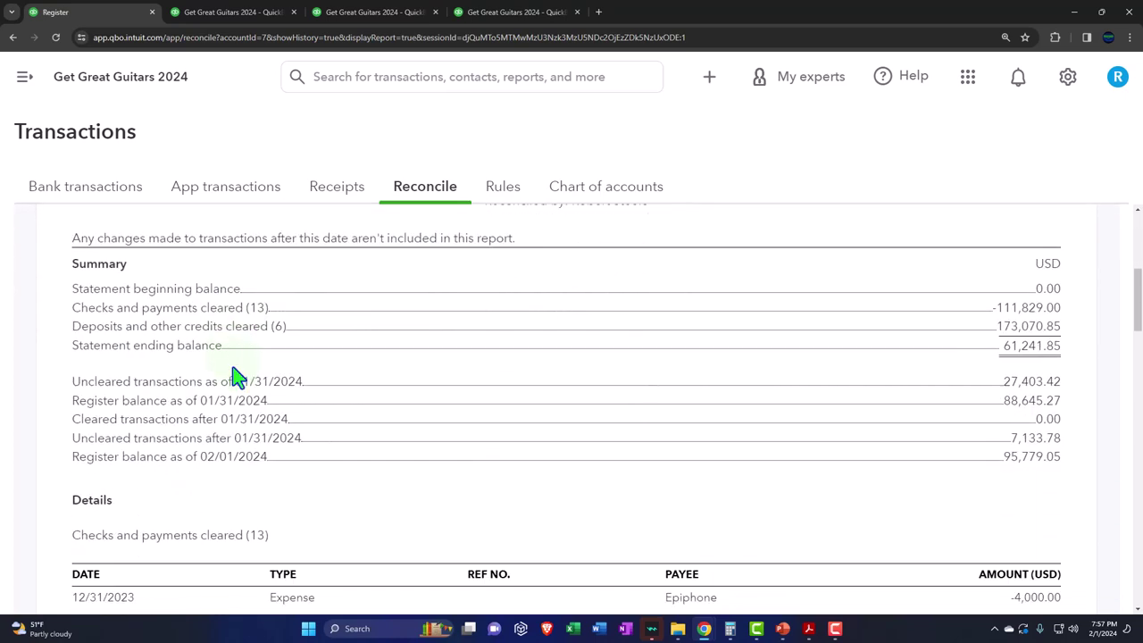
scroll(232, 378, "down", 3)
scroll(232, 378, "up", 2)
scroll(233, 378, "down", 3)
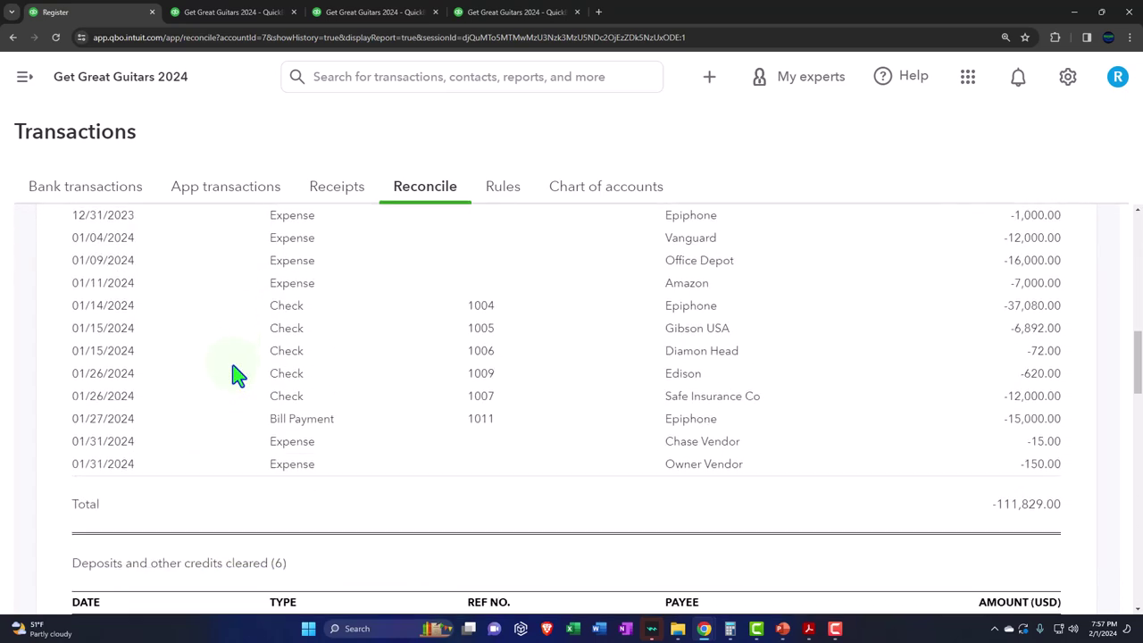
scroll(232, 377, "down", 6)
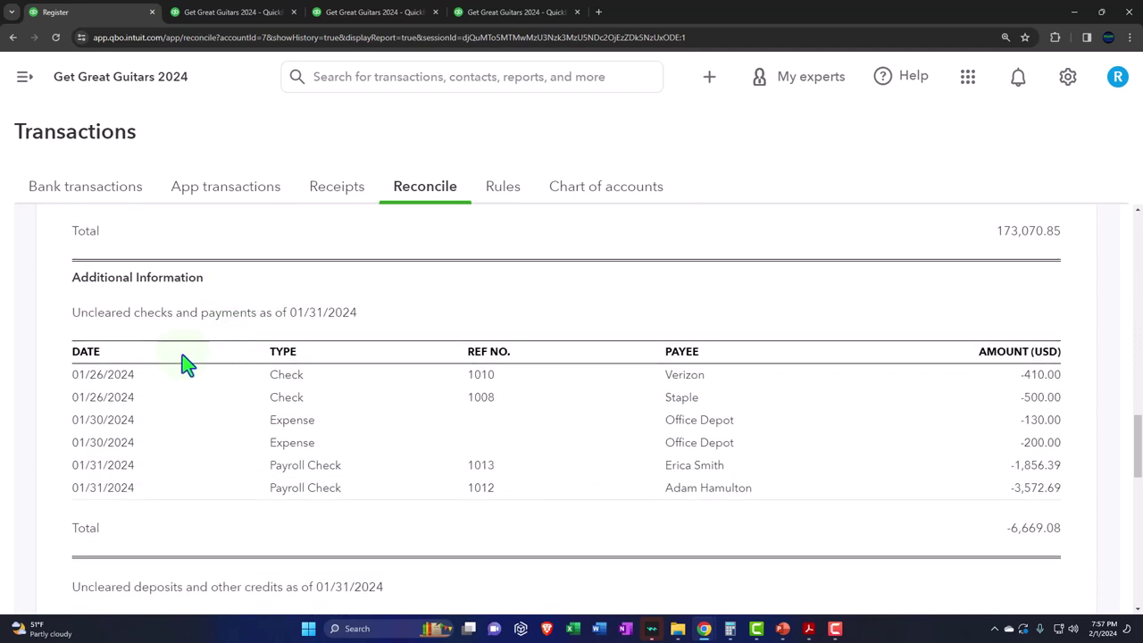
scroll(185, 364, "down", 1)
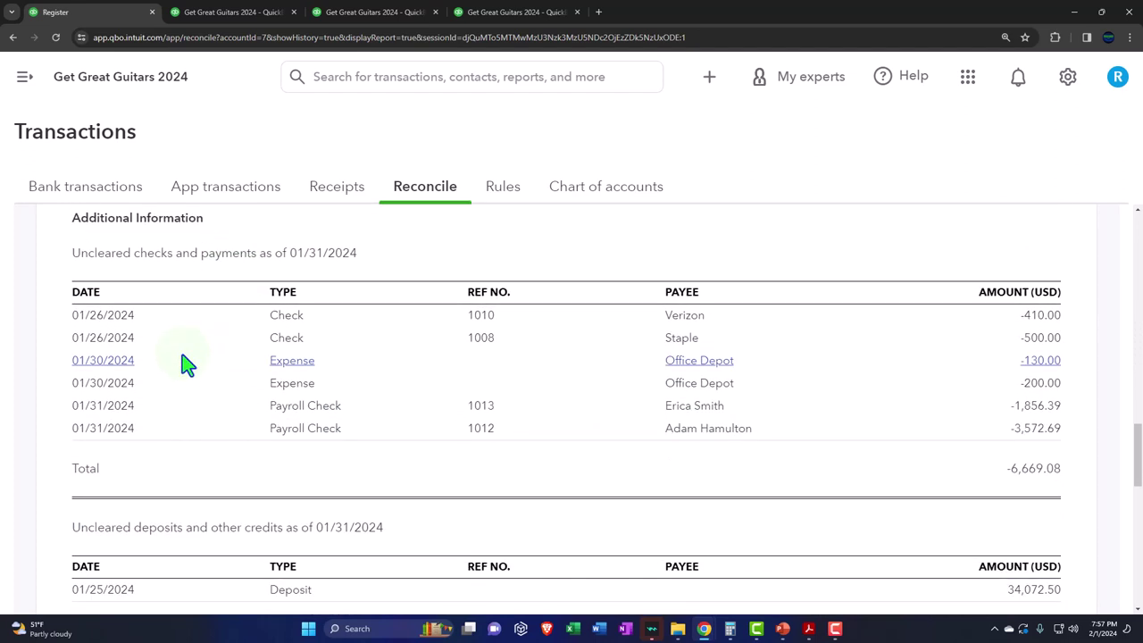